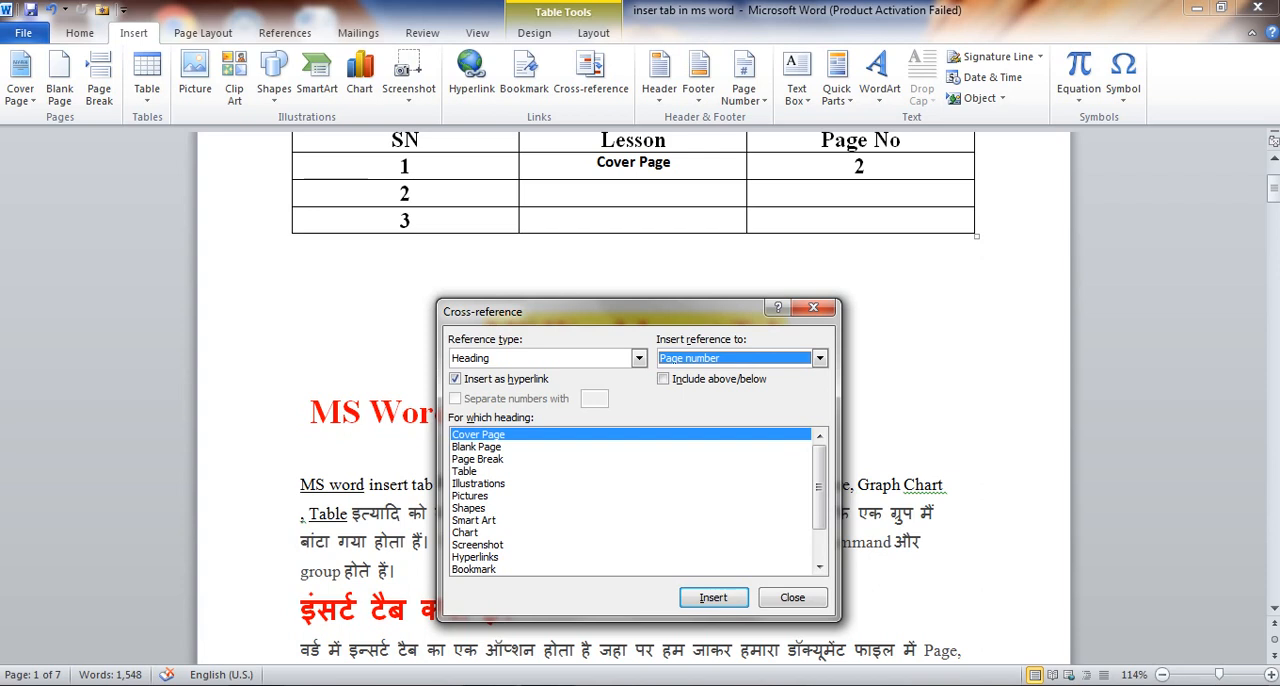
Insert a cross-reference to the Blank Page heading's text in row 2 of the Lesson column
left_click(634, 193)
left_click(634, 193)
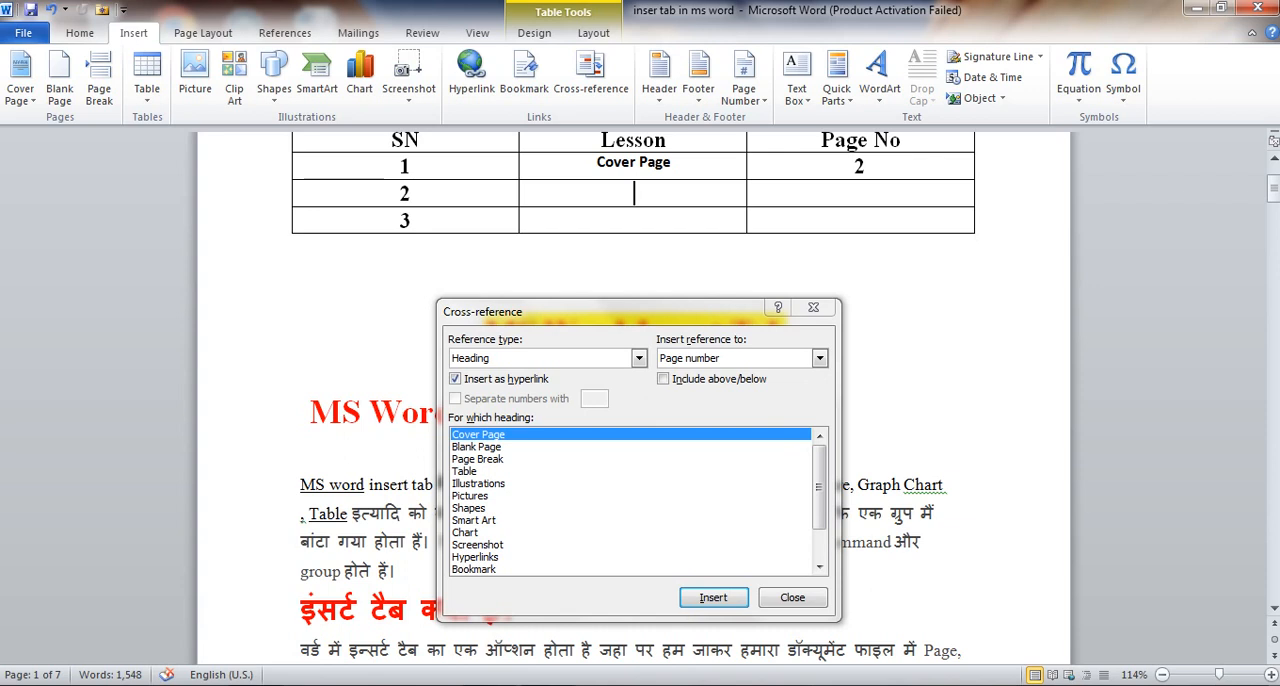
left_click(478, 459)
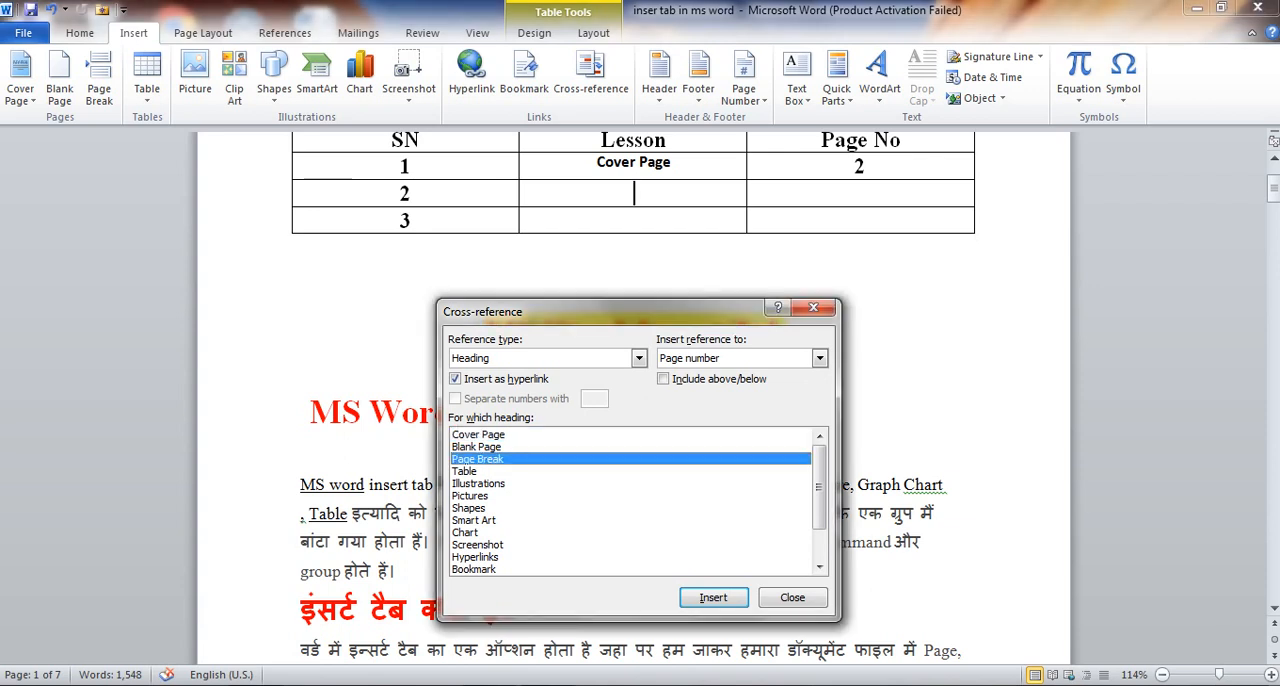
left_click(477, 447)
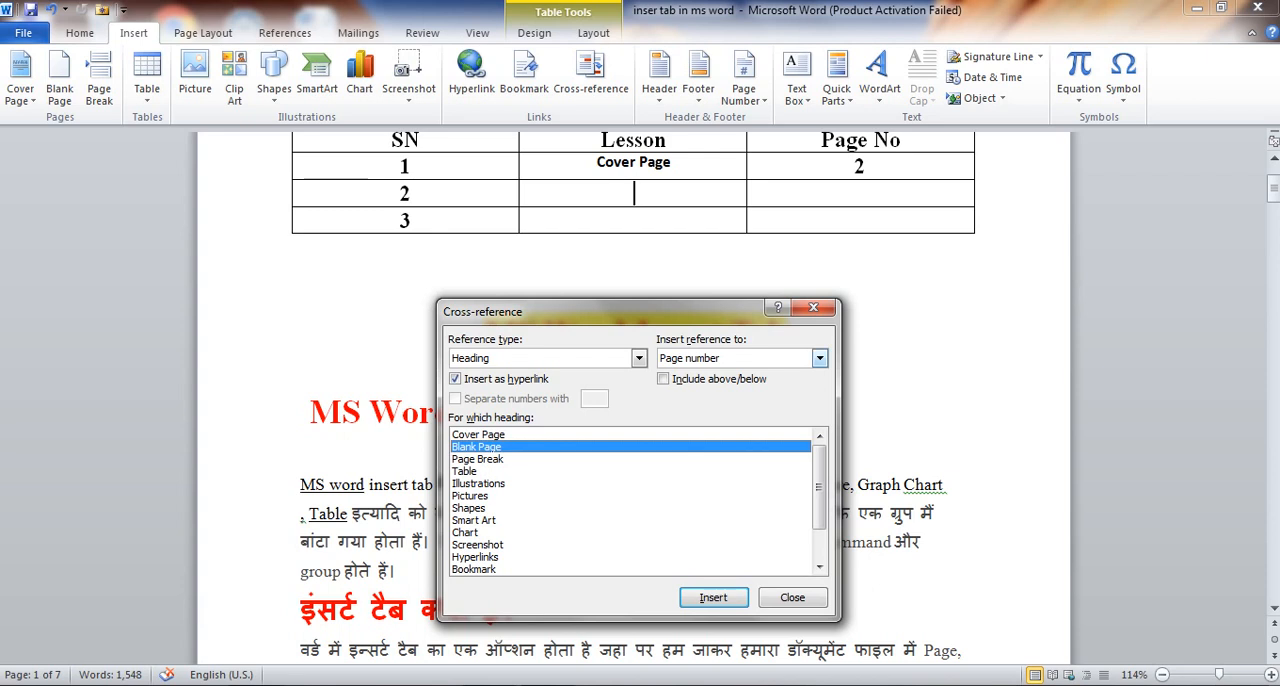
left_click(820, 358)
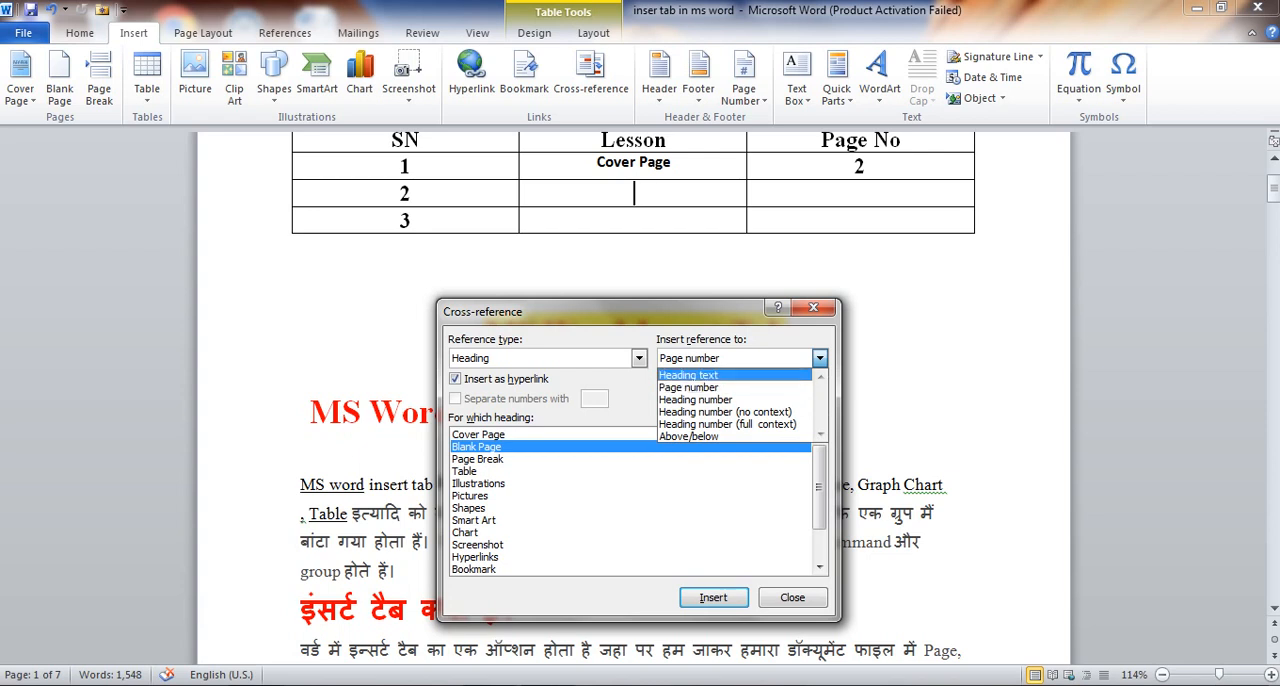
left_click(689, 375)
left_click(713, 597)
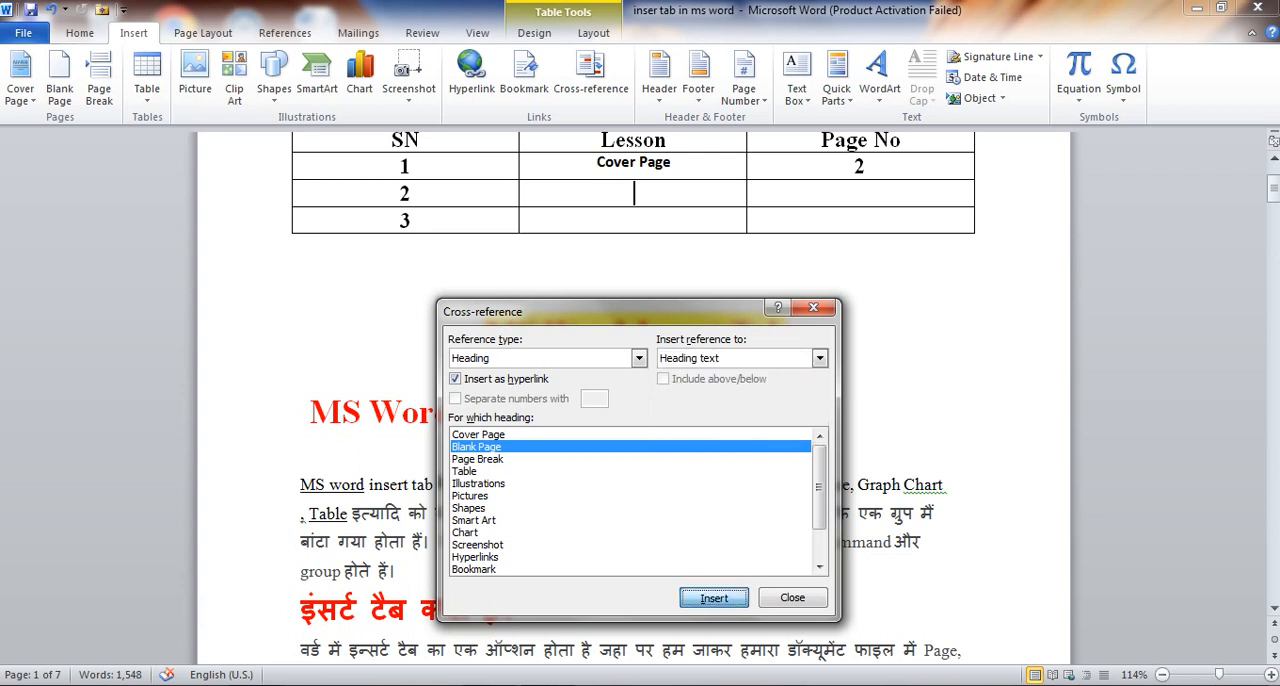
Insert a heading-text cross-reference to Illustrations in row 3 of the Lesson column
left_click(671, 190)
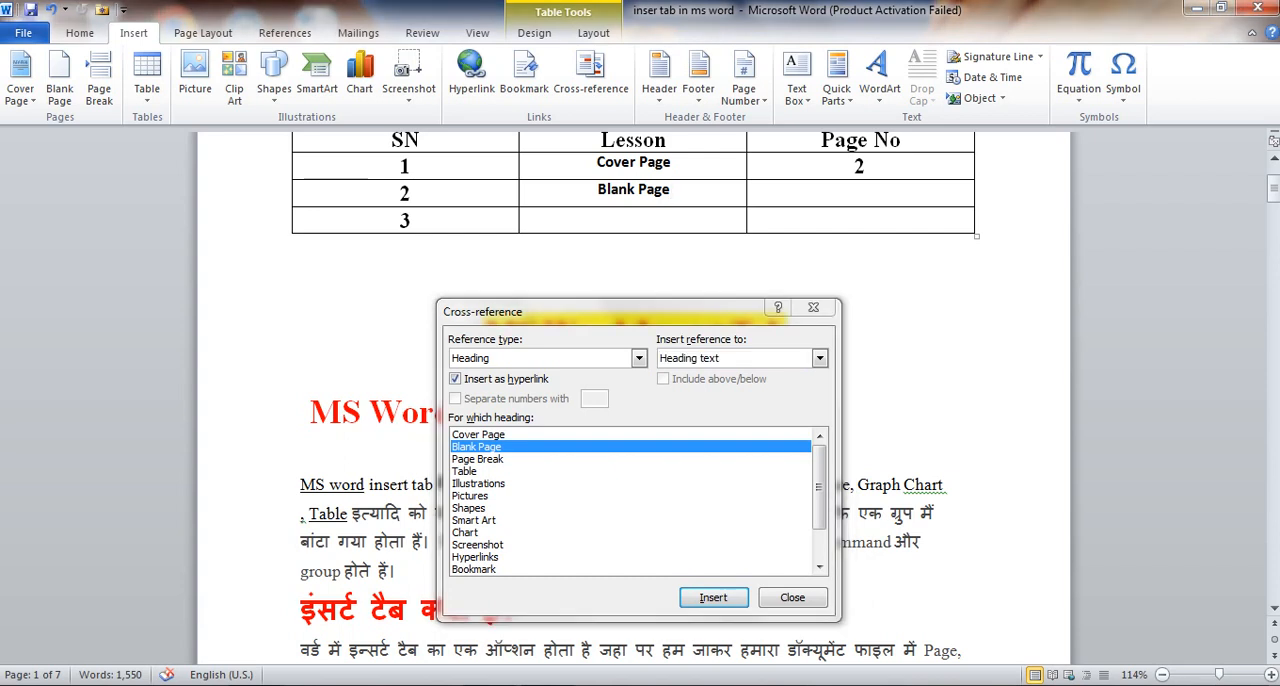
left_click(479, 484)
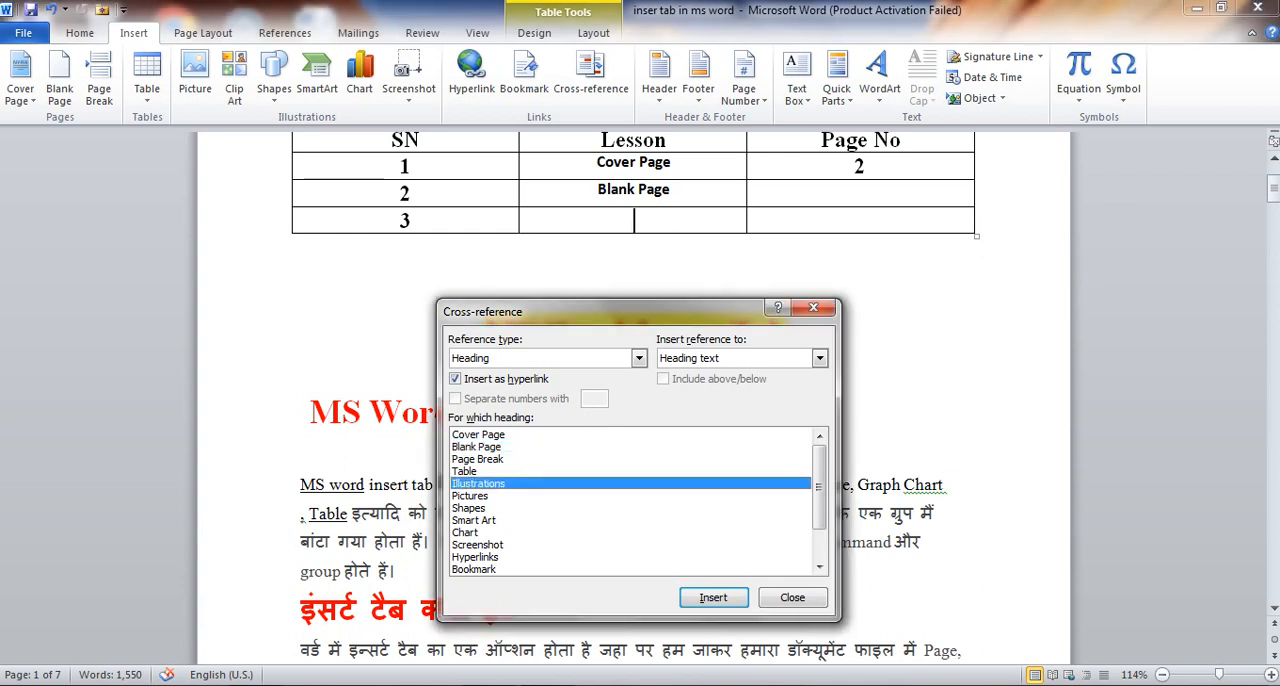
key("Return")
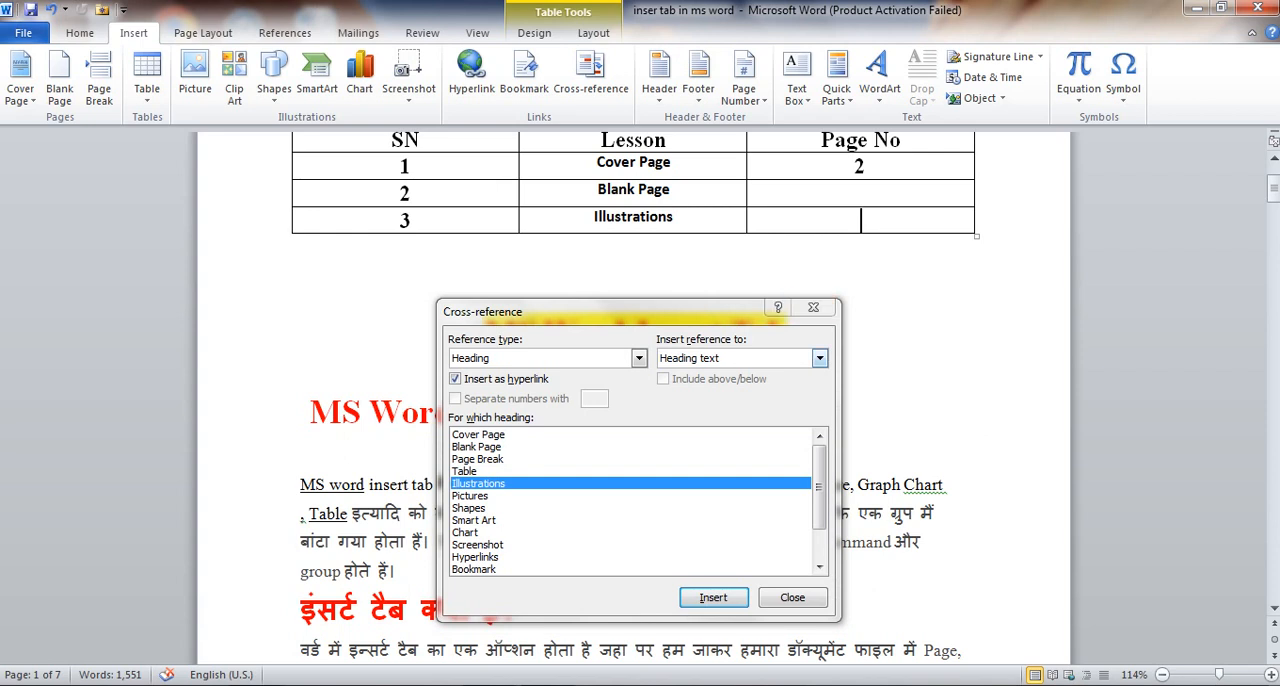
Insert a page-number cross-reference to the Illustrations heading in row 3 of the Page No column
left_click(820, 358)
left_click(688, 387)
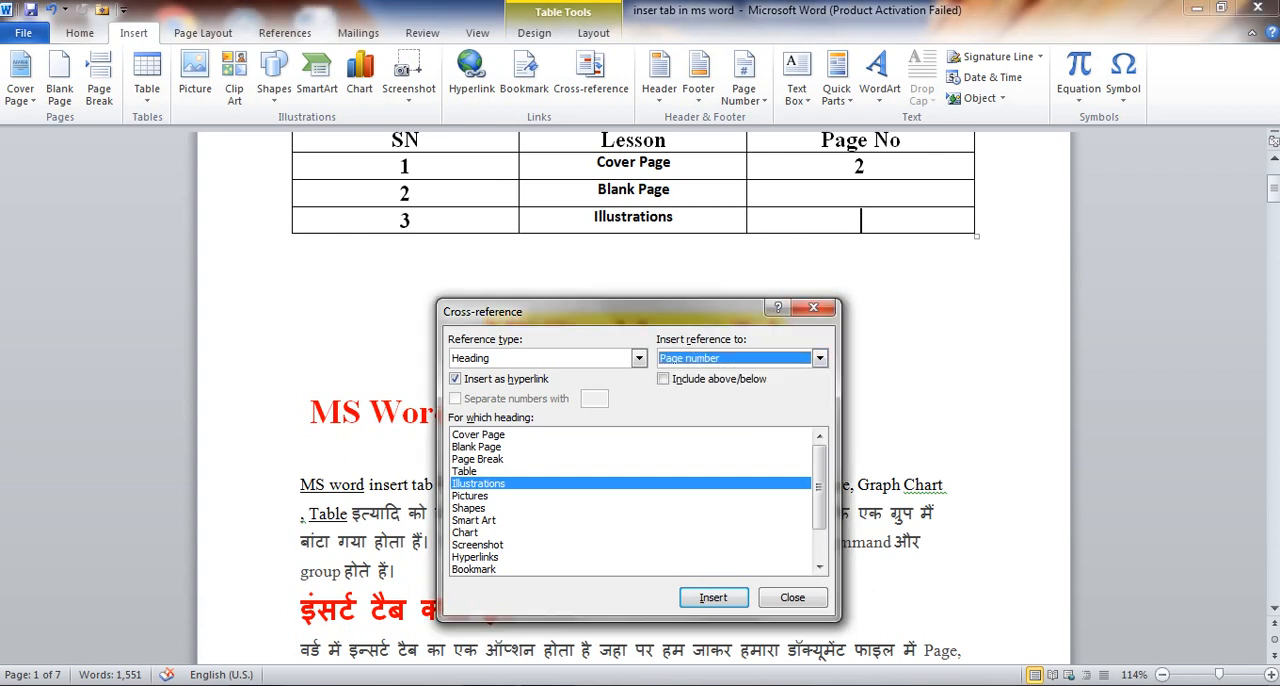
left_click(713, 597)
left_click(866, 219)
Insert a page-number cross-reference to the Blank Page heading in row 2 of the Page No column, and close the cross-reference dialog
left_click(862, 193)
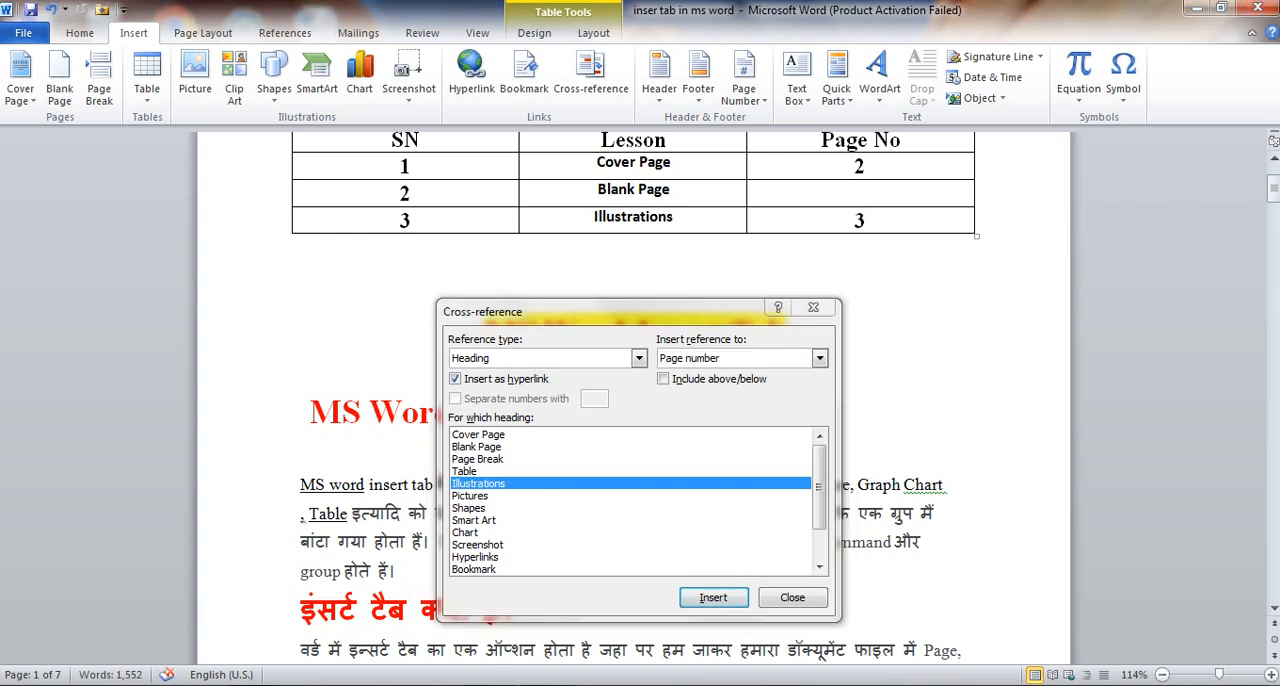
left_click(478, 459)
left_click(477, 447)
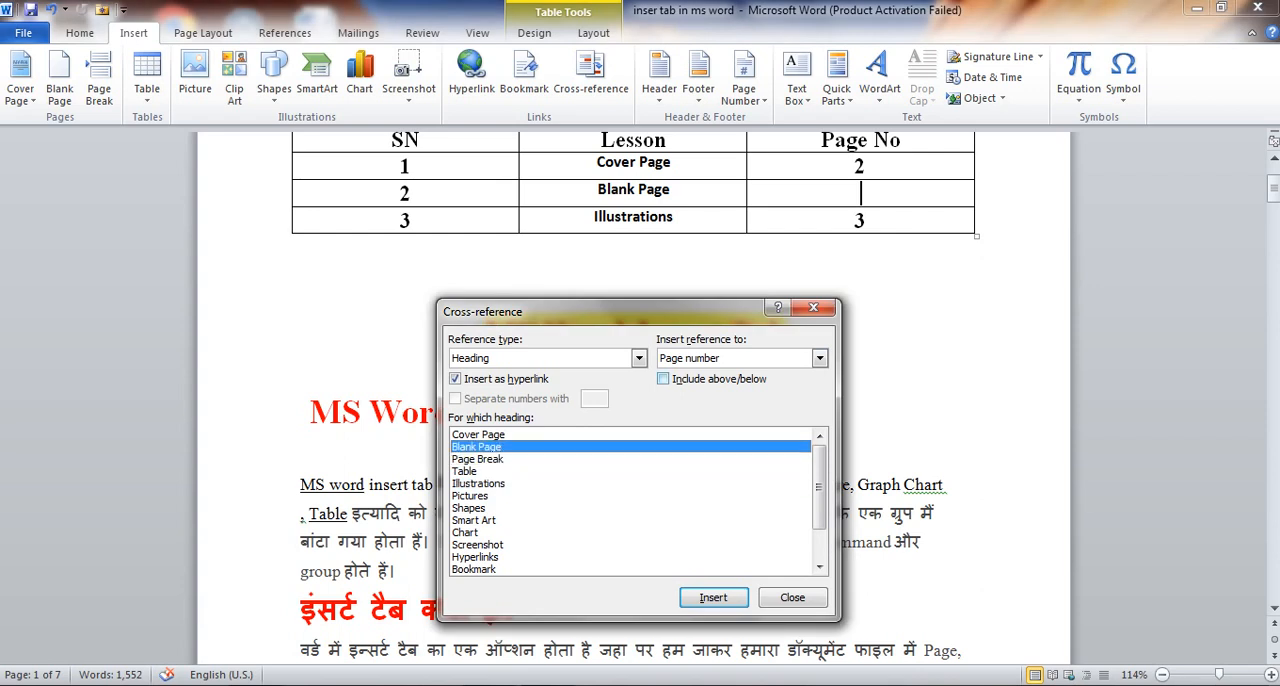
left_click(713, 597)
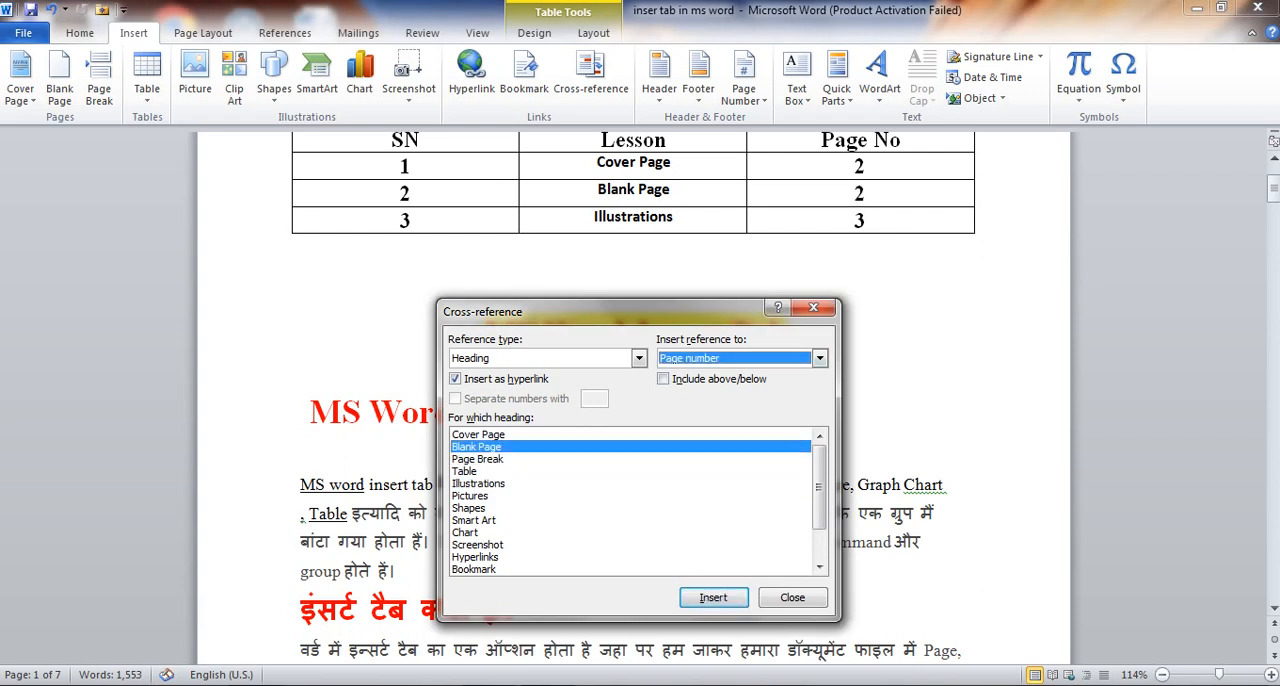
left_click(813, 308)
Test the Illustrations and Cover Page links in the Lesson column, returning to the table of contents after each one
scroll(813, 308, "up", 3)
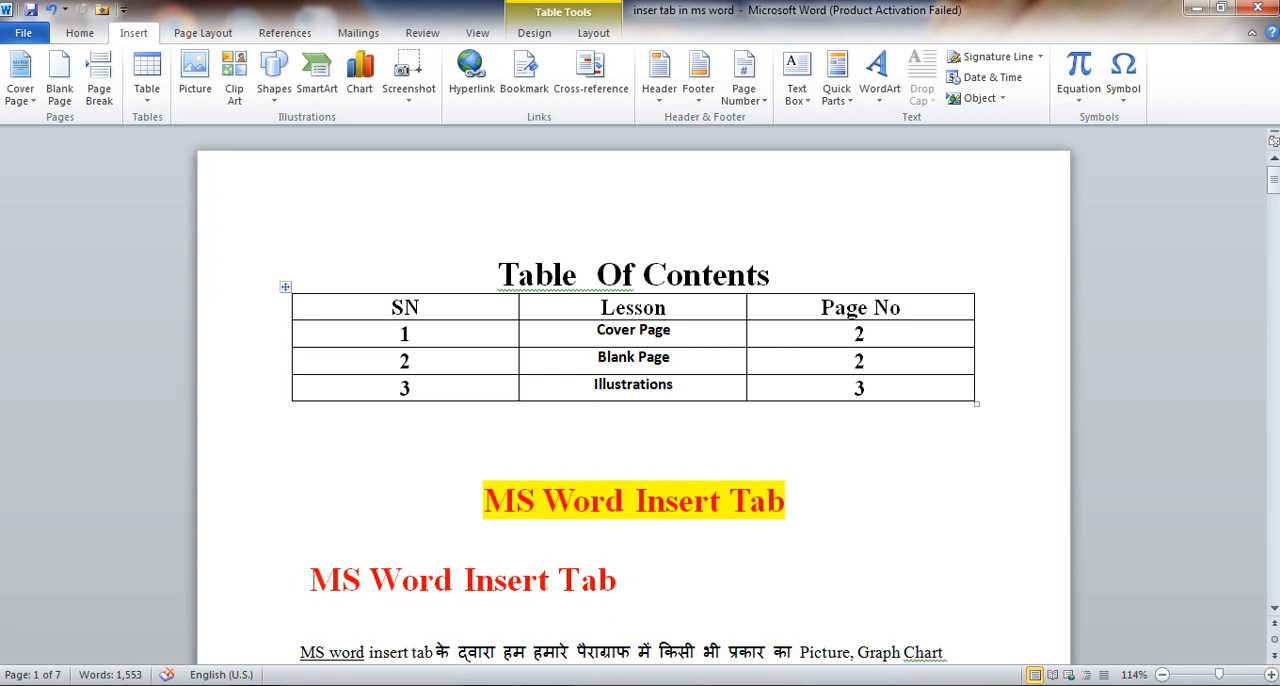
left_click(644, 308)
left_click(641, 330)
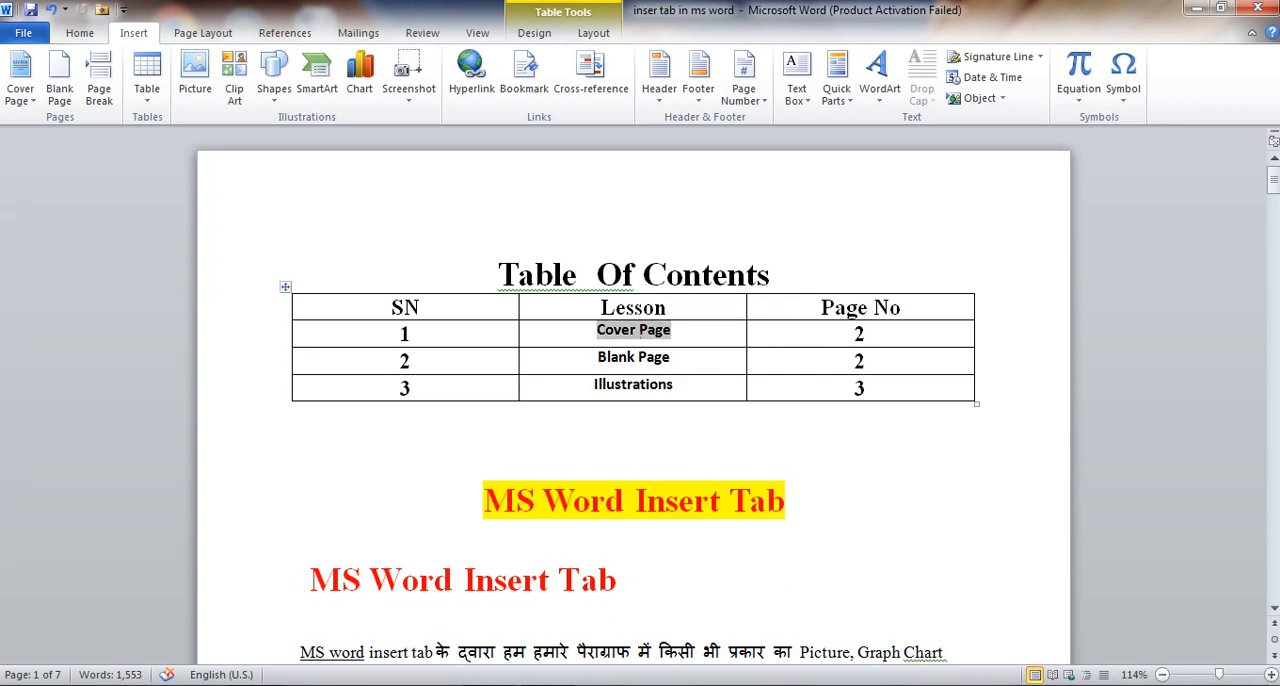
left_click(653, 357)
left_click(643, 385)
left_click(634, 423)
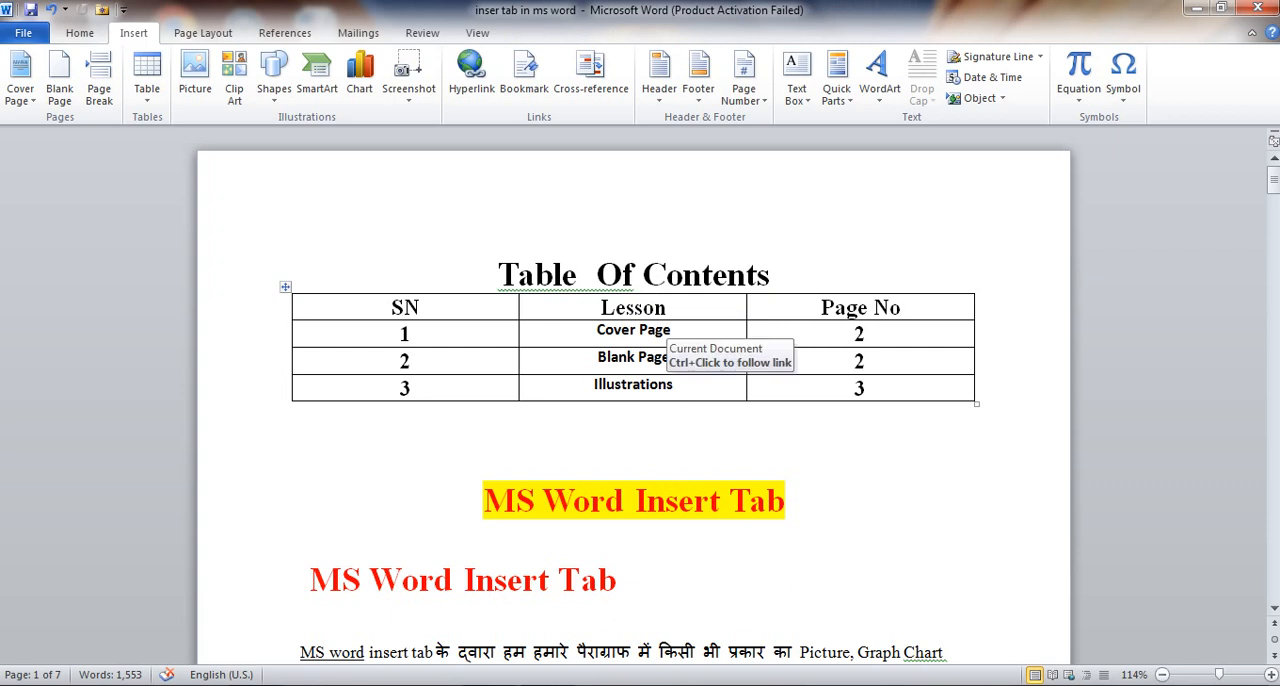
left_click(633, 384, "ctrl")
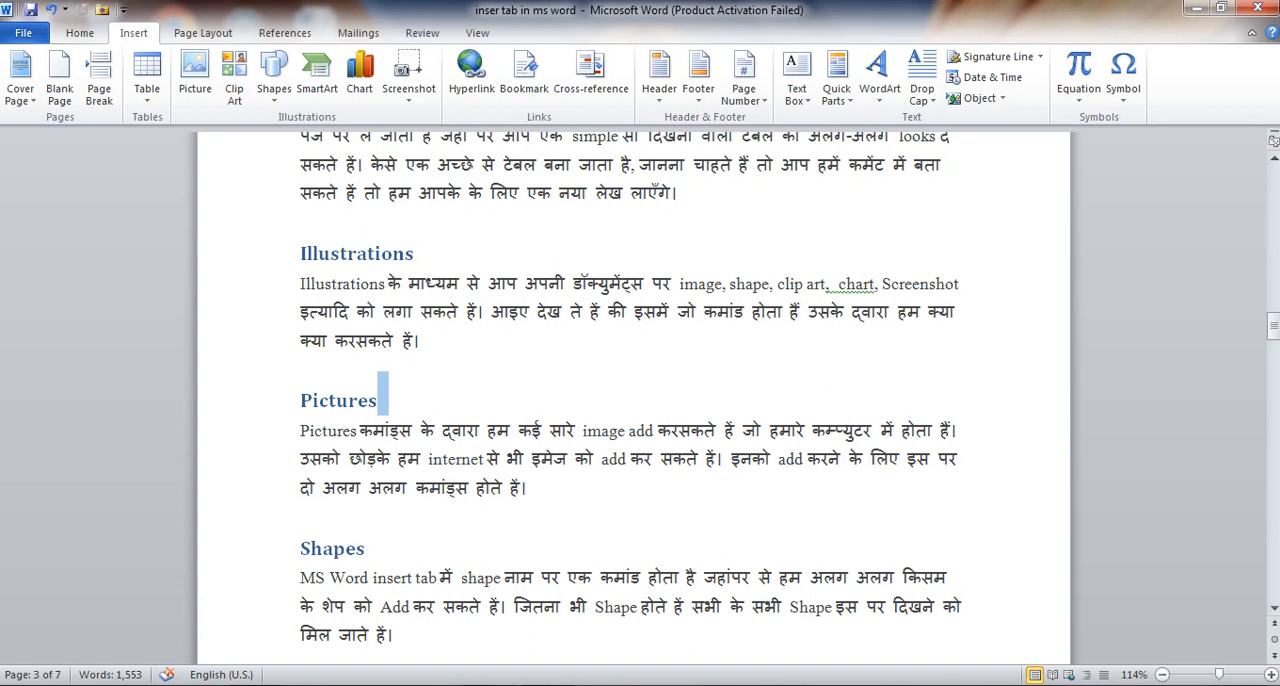
left_click_drag(1273, 325, 1273, 180)
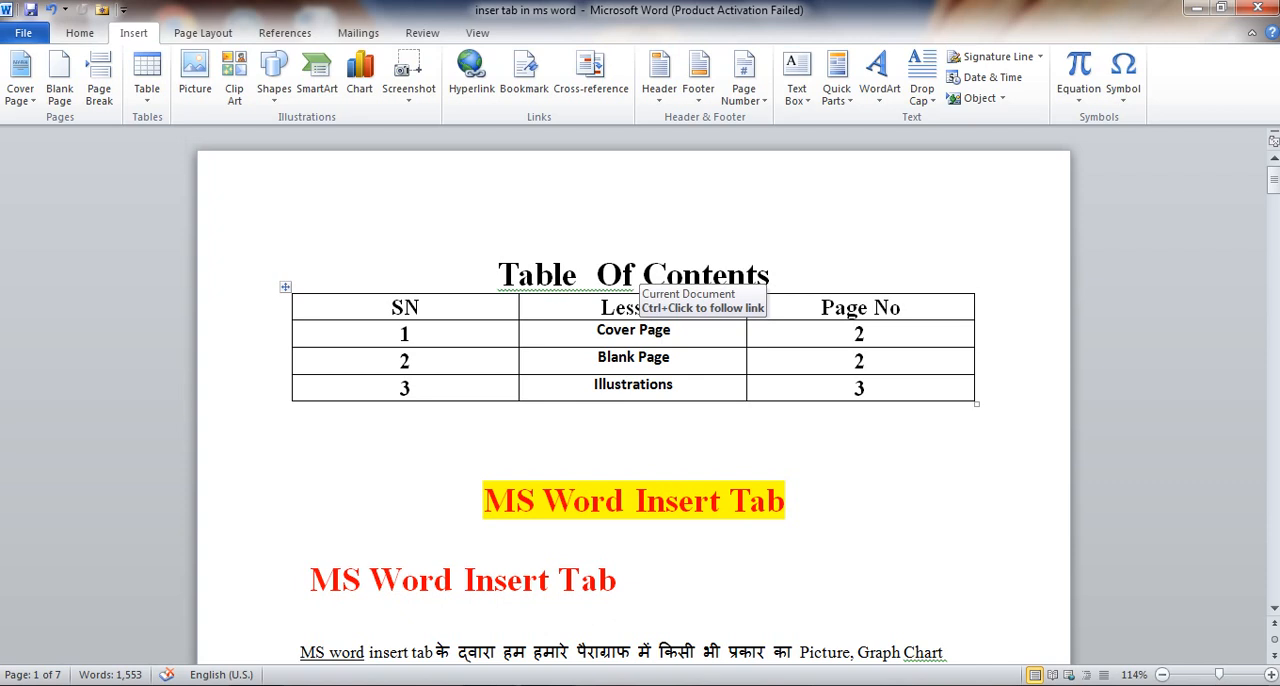
left_click(633, 330, "ctrl")
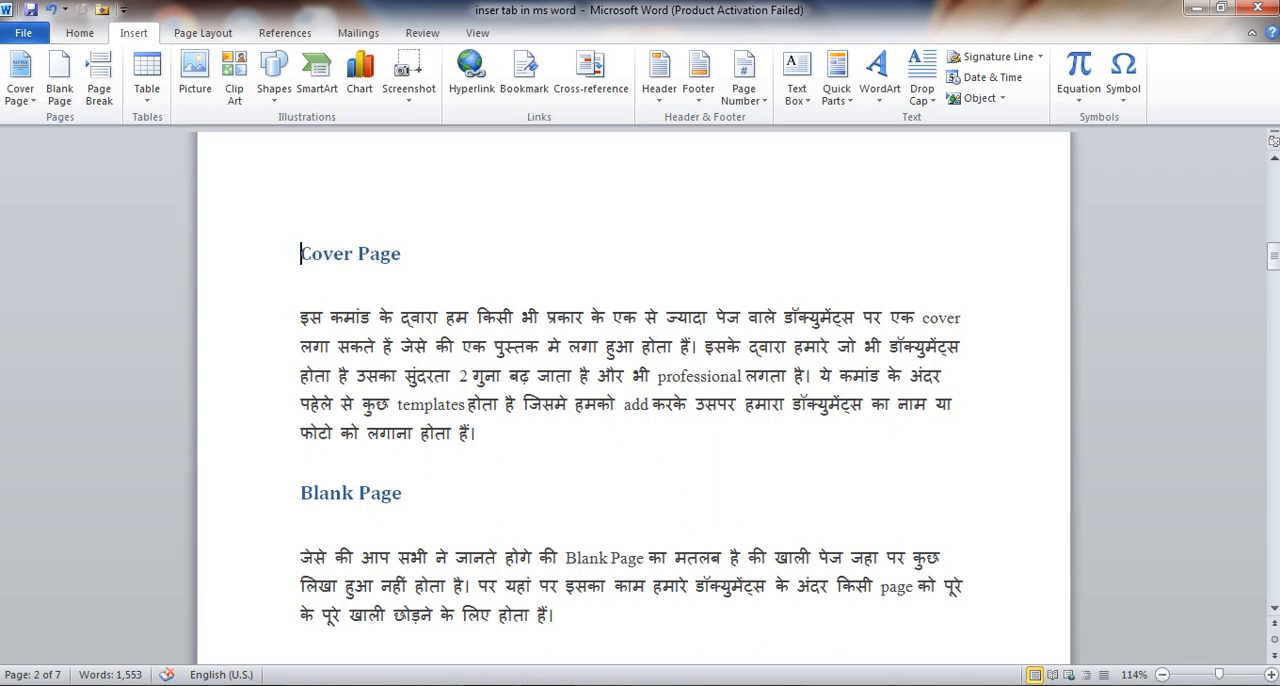
scroll(634, 400, "up", 15)
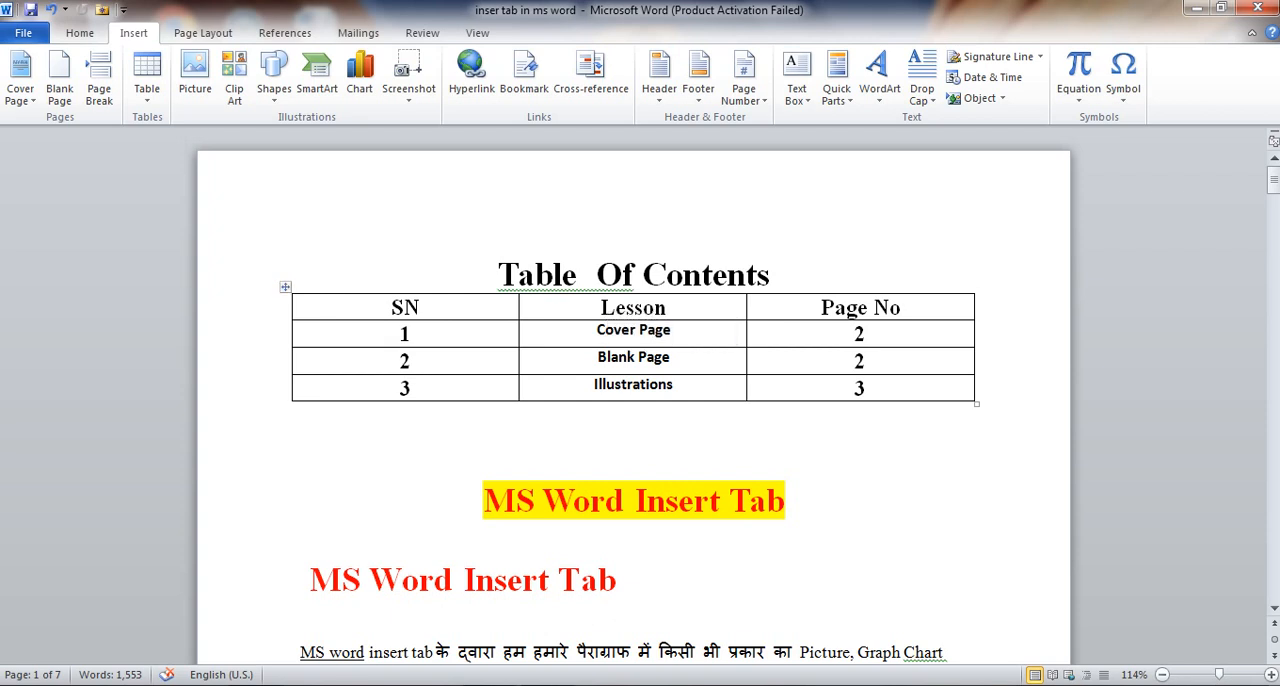
Apply the Heading 1 style to the red "MS Word Insert Tab" line below the highlighted title
scroll(633, 400, "down", 1)
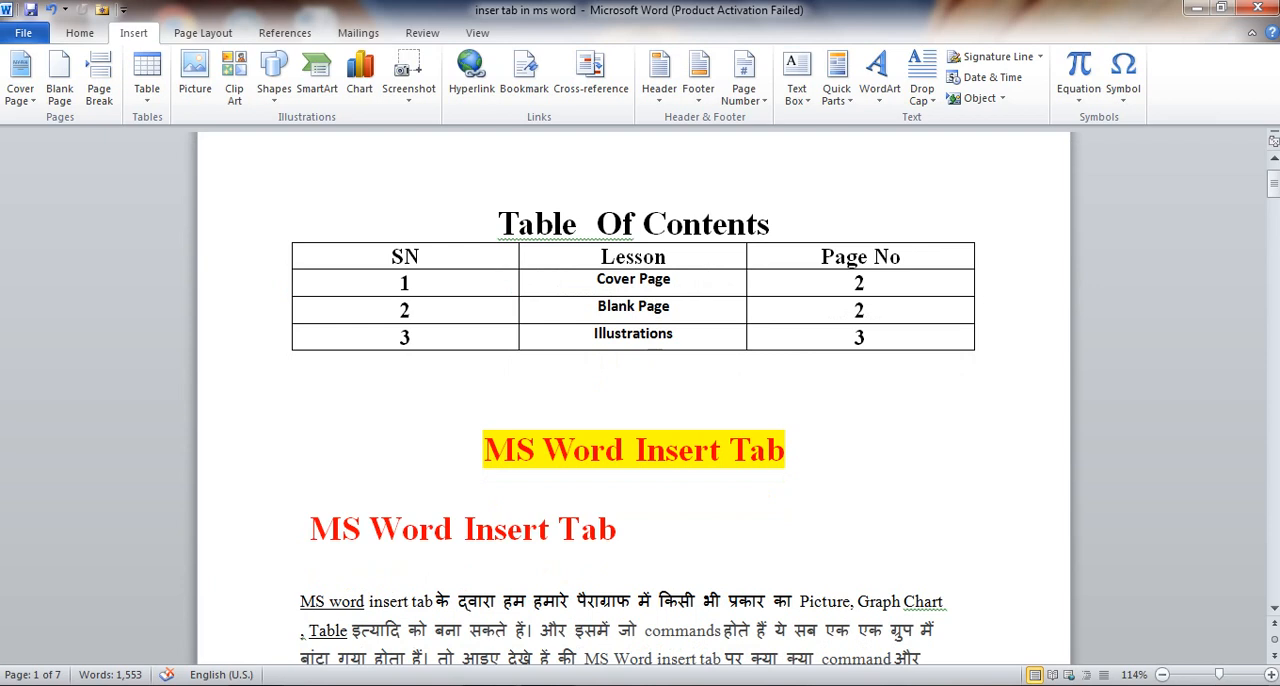
left_click_drag(620, 528, 310, 528)
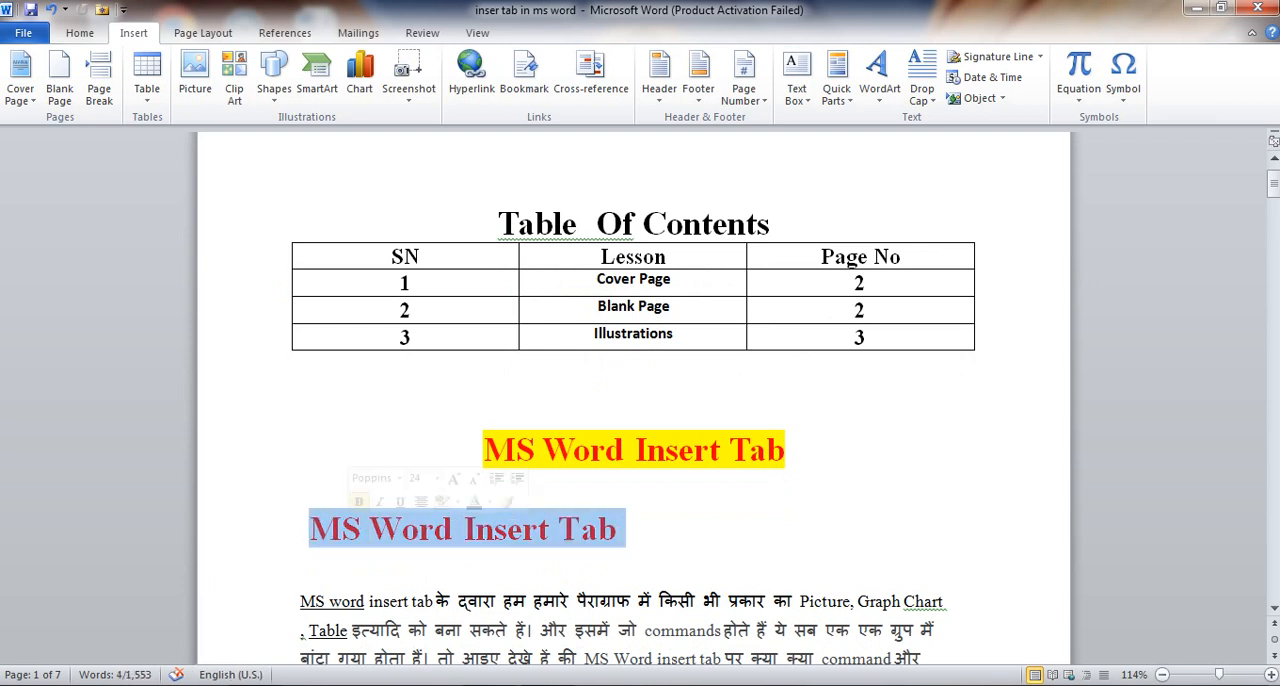
left_click(80, 33)
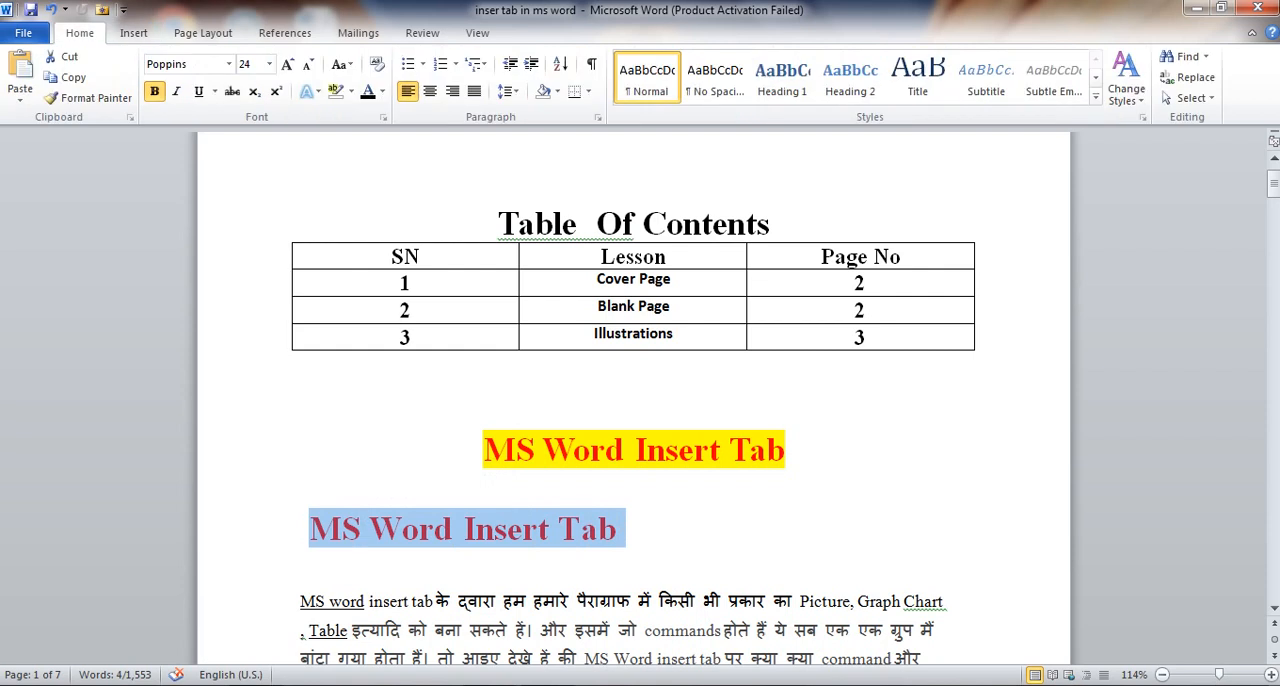
left_click(783, 78)
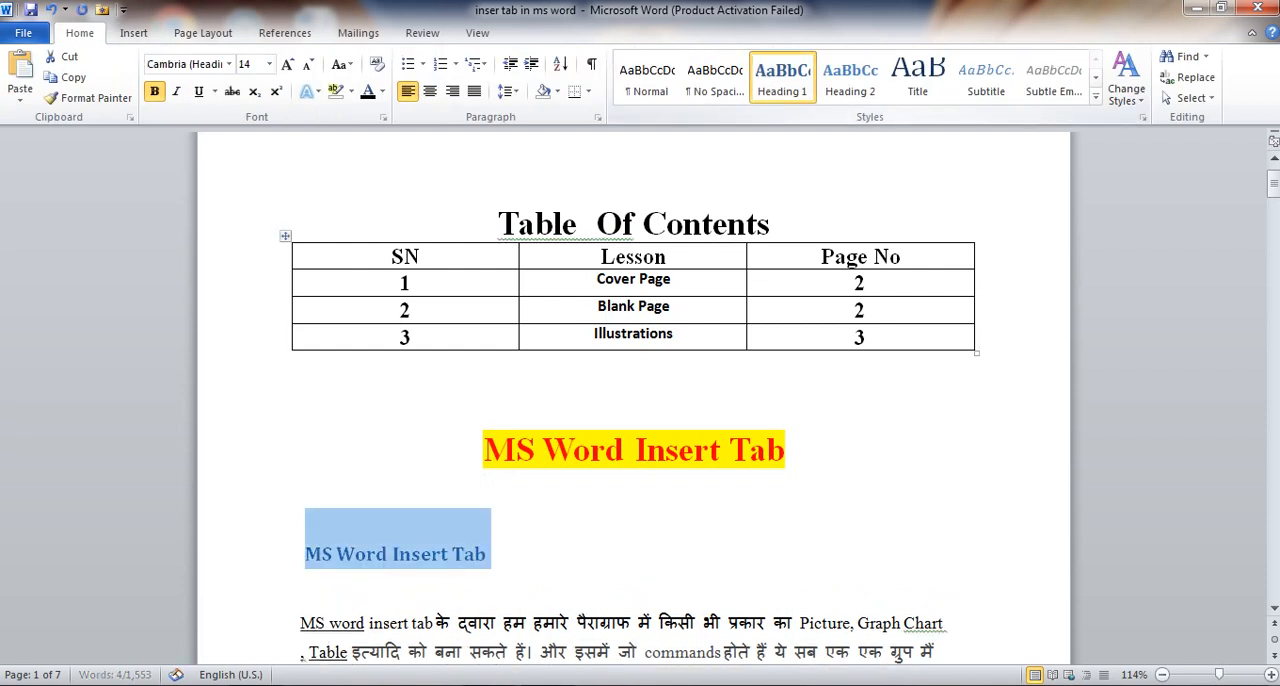
left_click(493, 554)
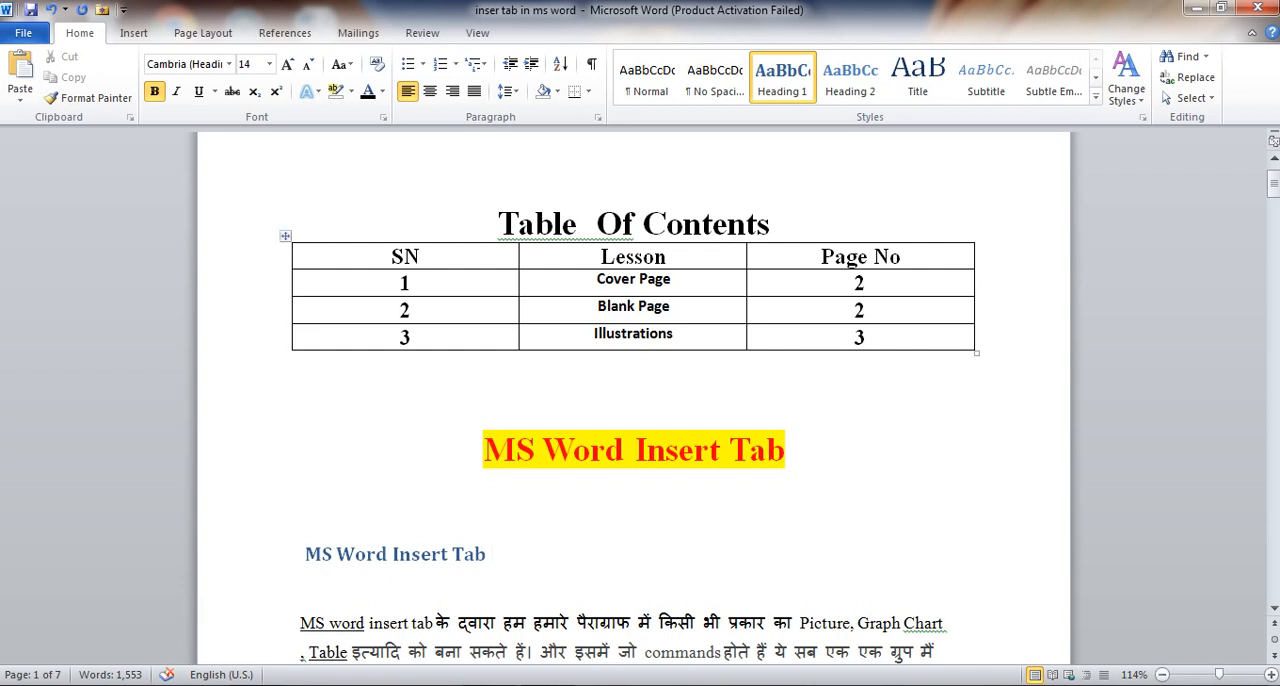
Add a new row at the end of the contents table and enter 4 in its SN cell
left_click(867, 338)
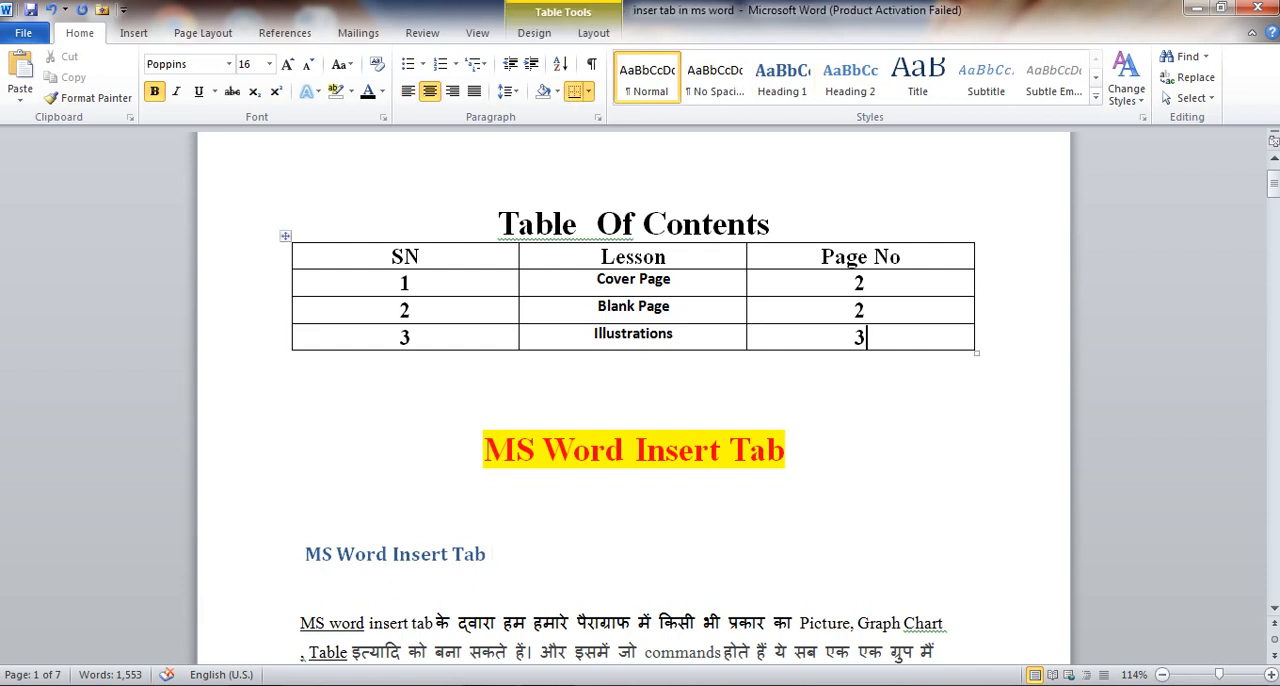
key("Tab")
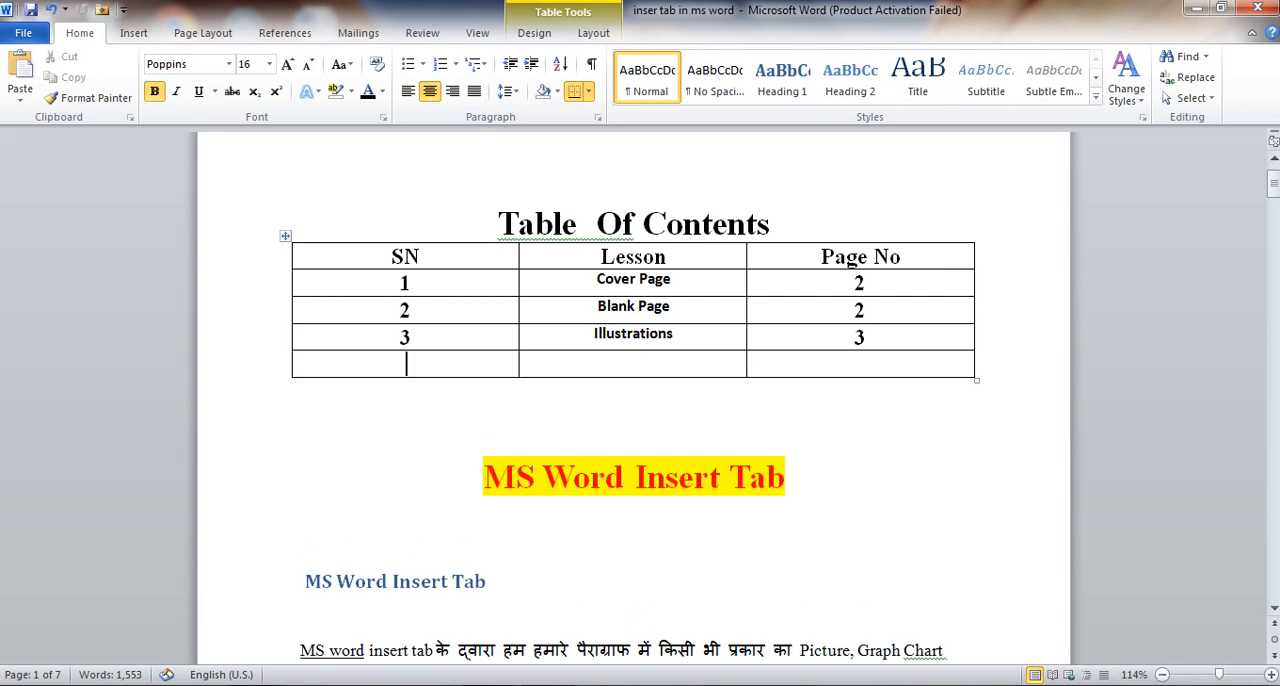
type("4")
key("Tab")
Insert a heading-text cross-reference to MS Word Insert Tab in row 4 of the Lesson column
left_click(133, 33)
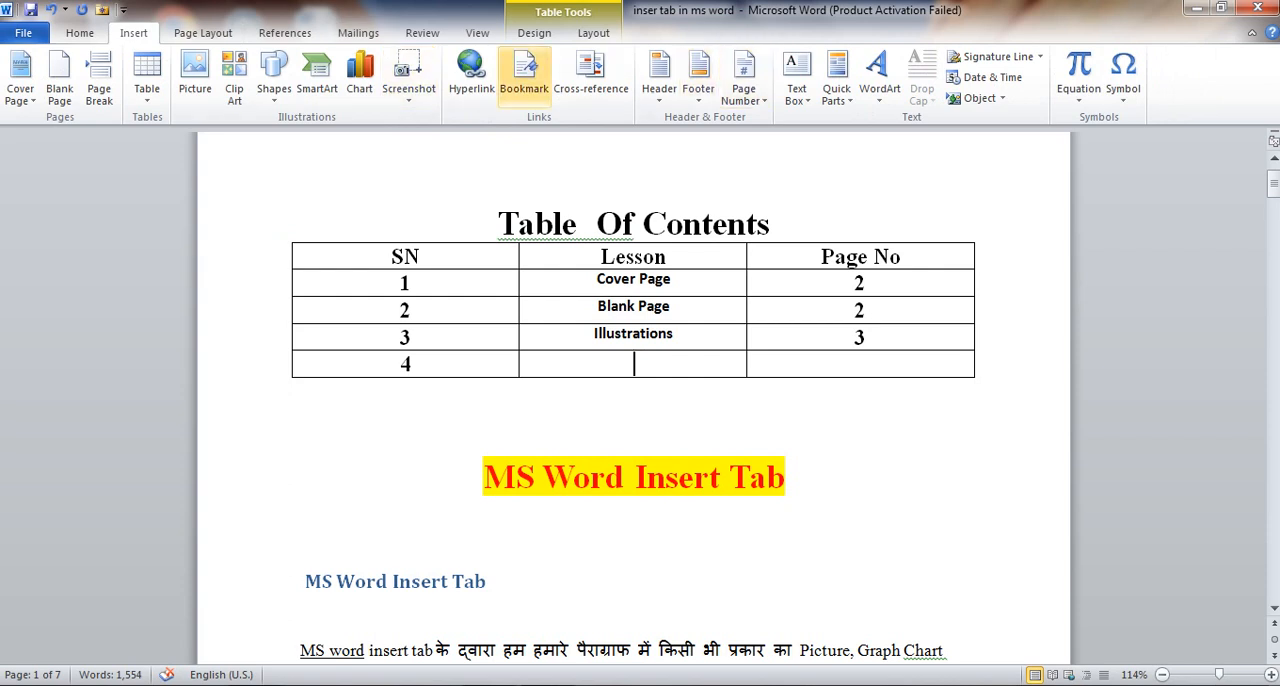
left_click(590, 75)
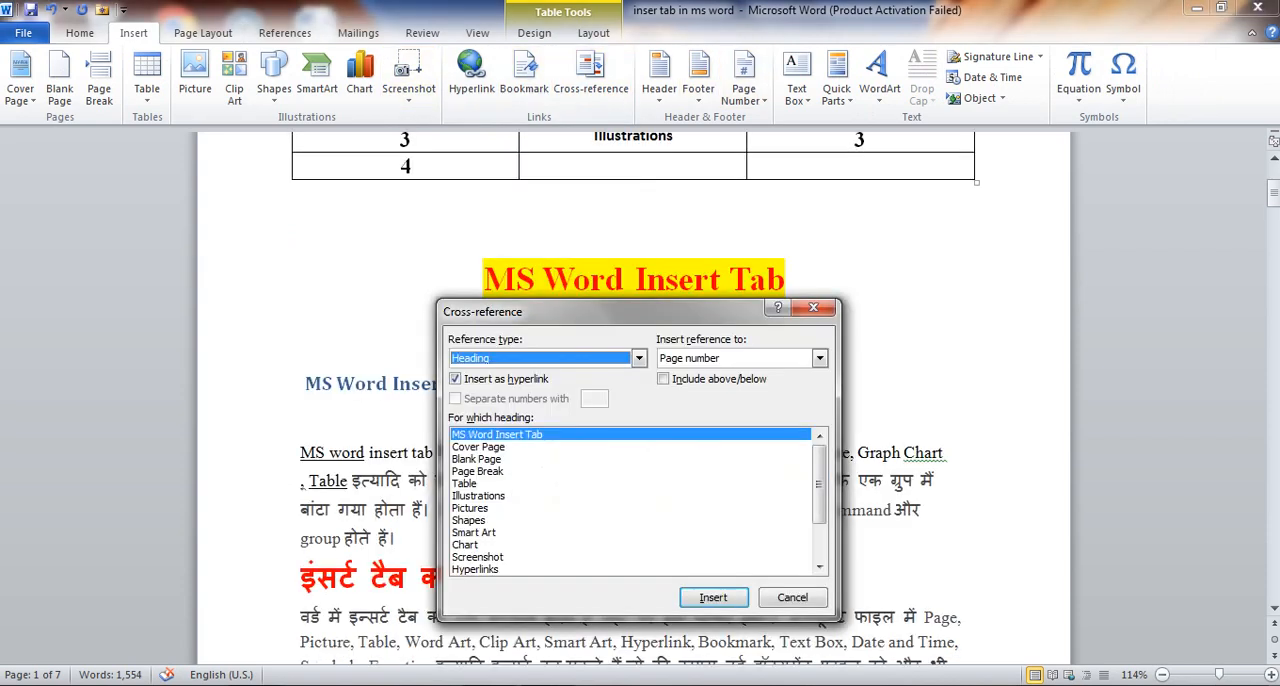
left_click(820, 358)
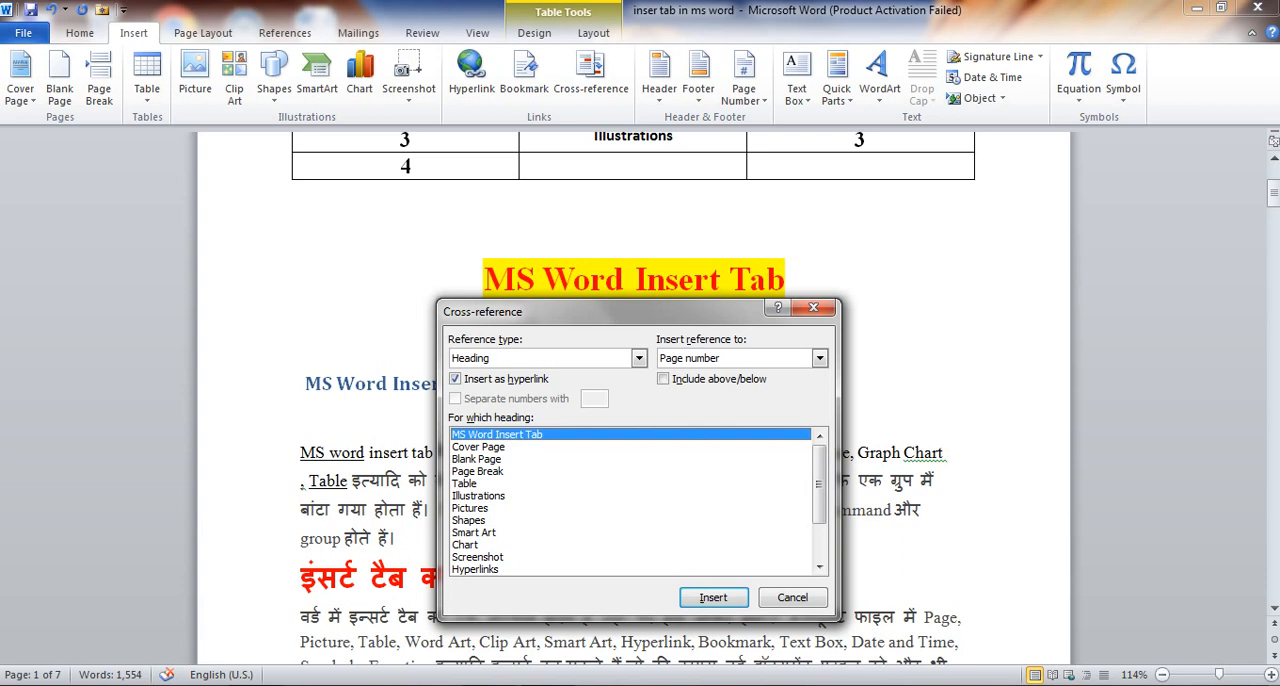
left_click(820, 358)
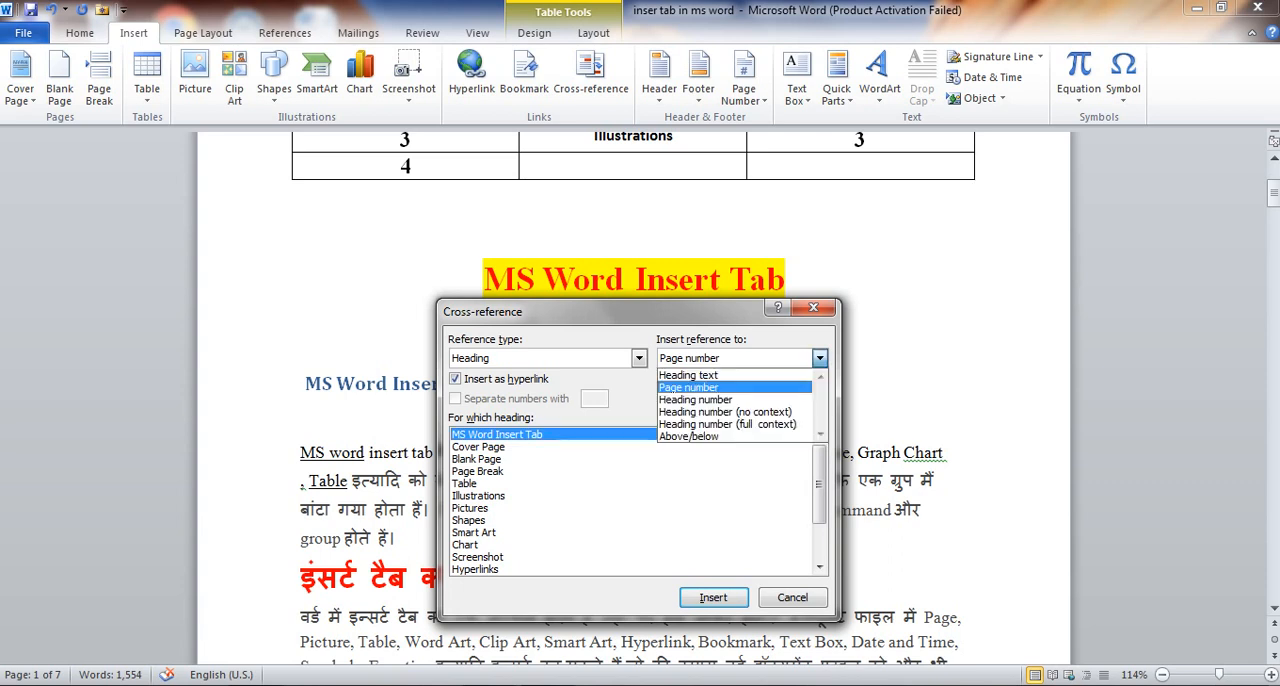
left_click(690, 374)
key("Return")
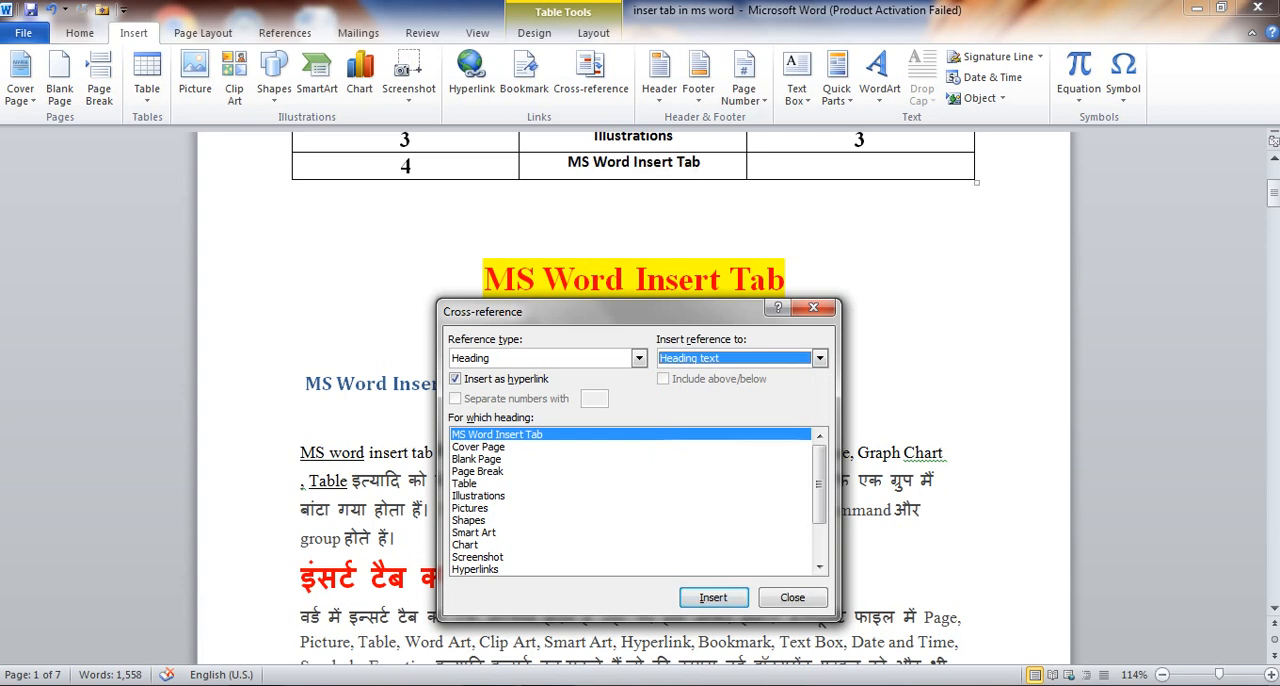
Insert a page-number cross-reference to MS Word Insert Tab in row 4's Page No cell, and close the cross-reference dialog
left_click(702, 162)
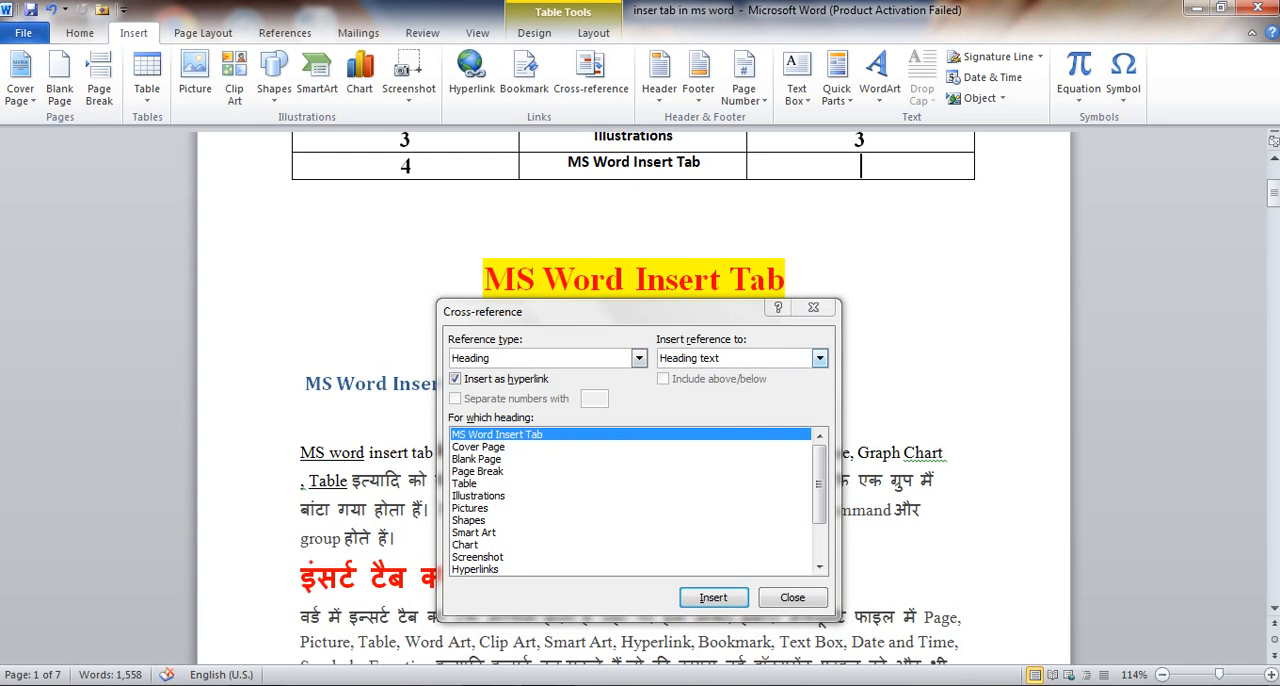
left_click(819, 358)
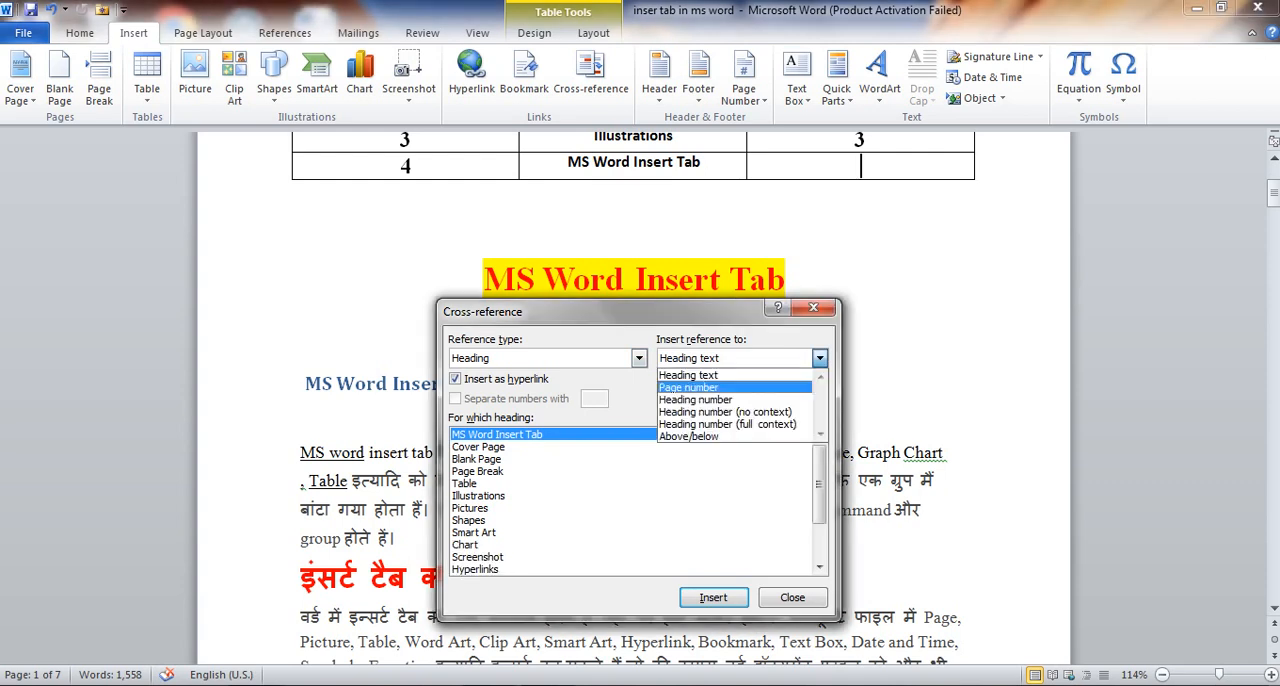
left_click(689, 388)
key("Return")
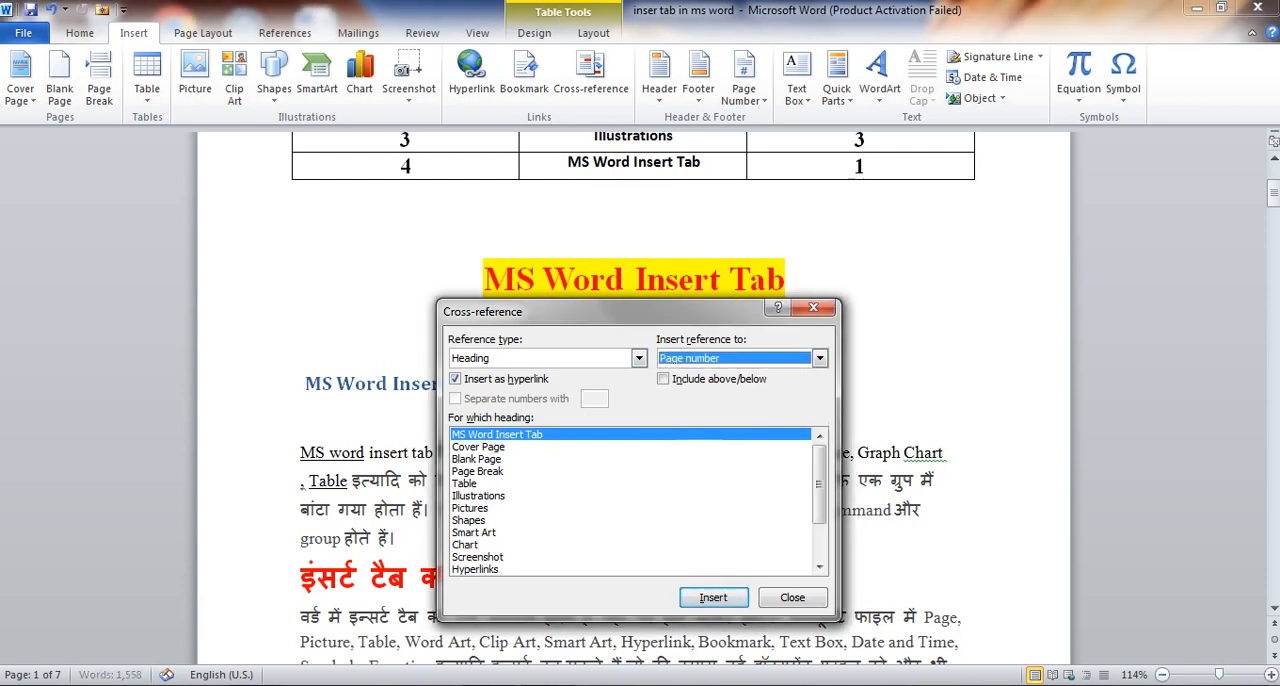
left_click(813, 308)
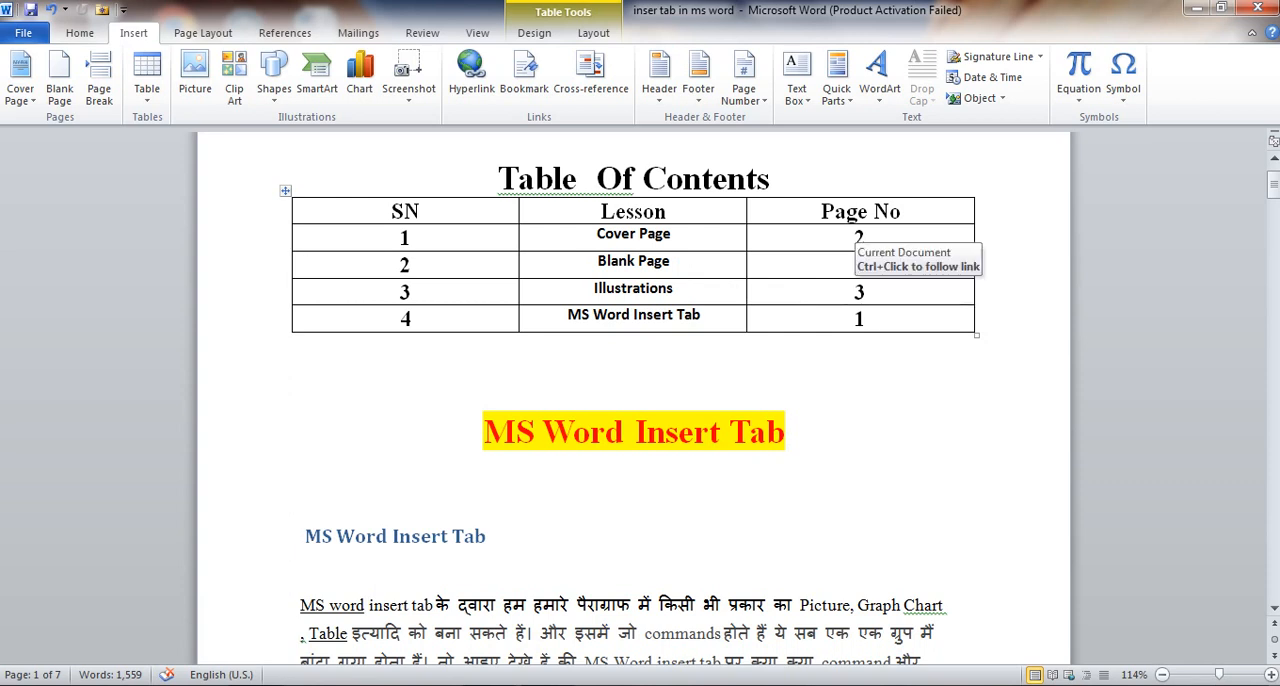
Inspect the page-number reference fields in the Illustrations and Blank Page rows of the contents table
key("Left")
key("Left")
key("Left")
key("Left")
key("Left")
key("Left")
key("Left")
key("Left")
key("Left")
key("Left")
key("Left")
key("Left")
key("Left")
key("Left")
key("Left")
key("Left")
key("Left")
key("Left")
left_click(857, 292)
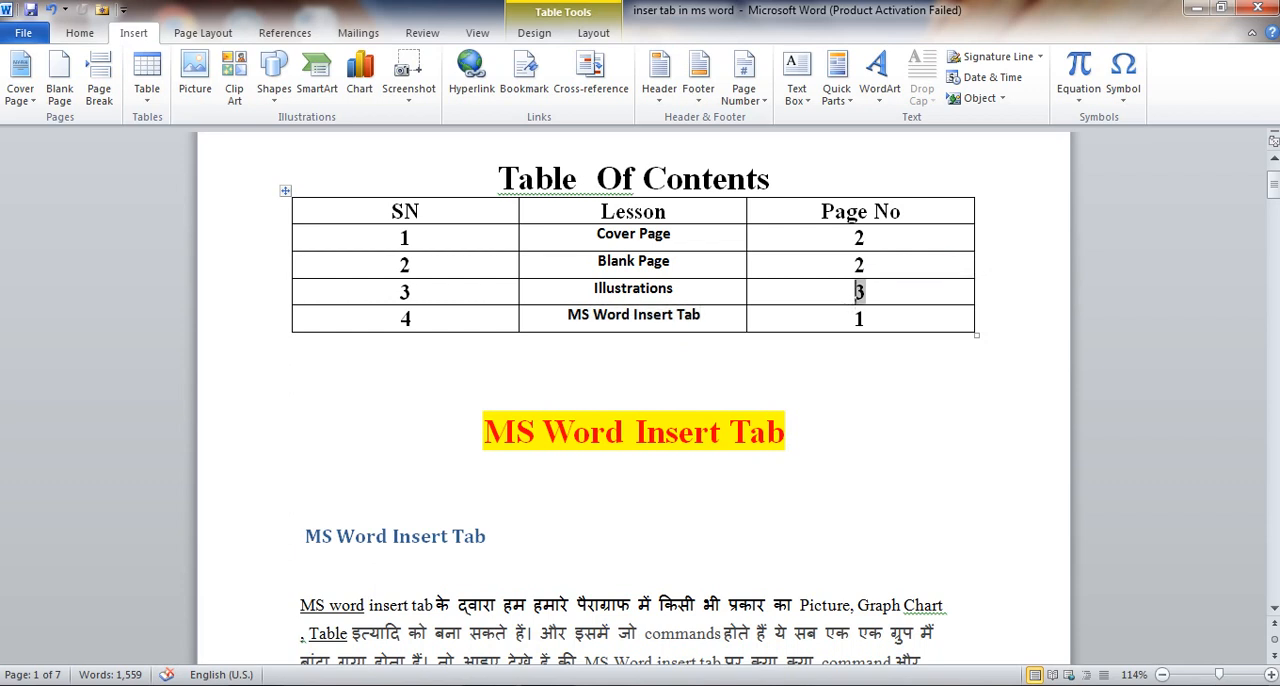
double_click(858, 291)
left_click(634, 390)
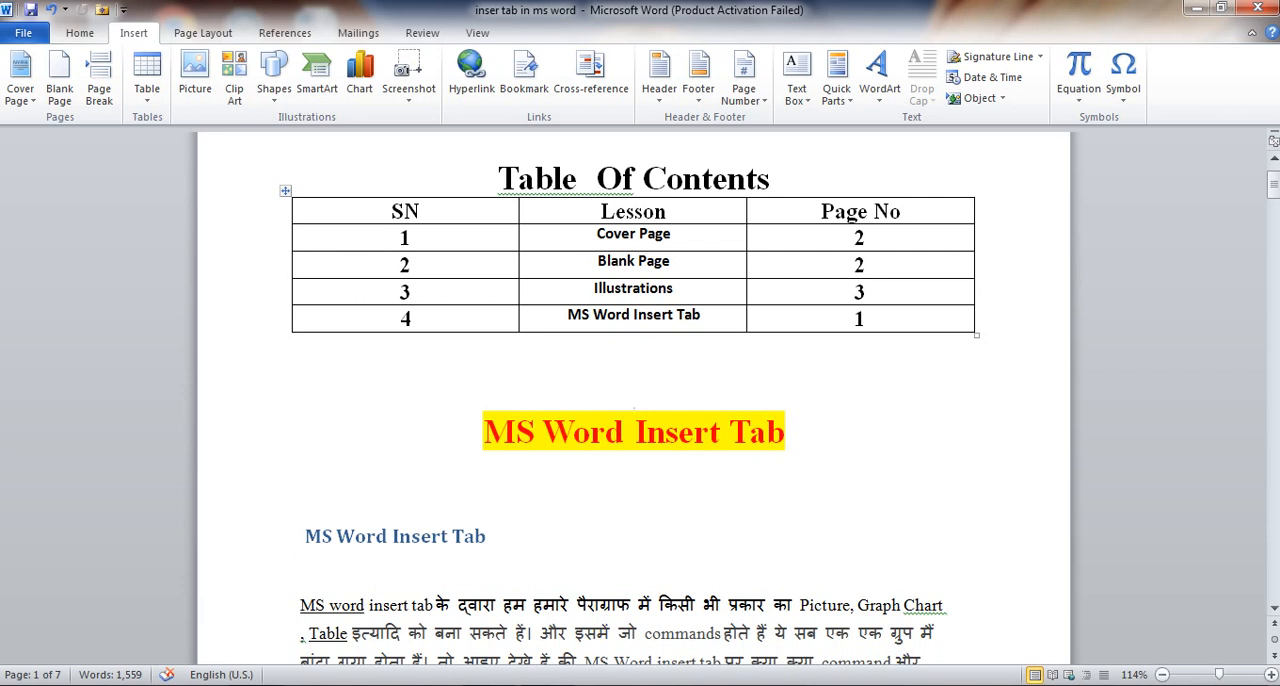
left_click(864, 265)
double_click(860, 265)
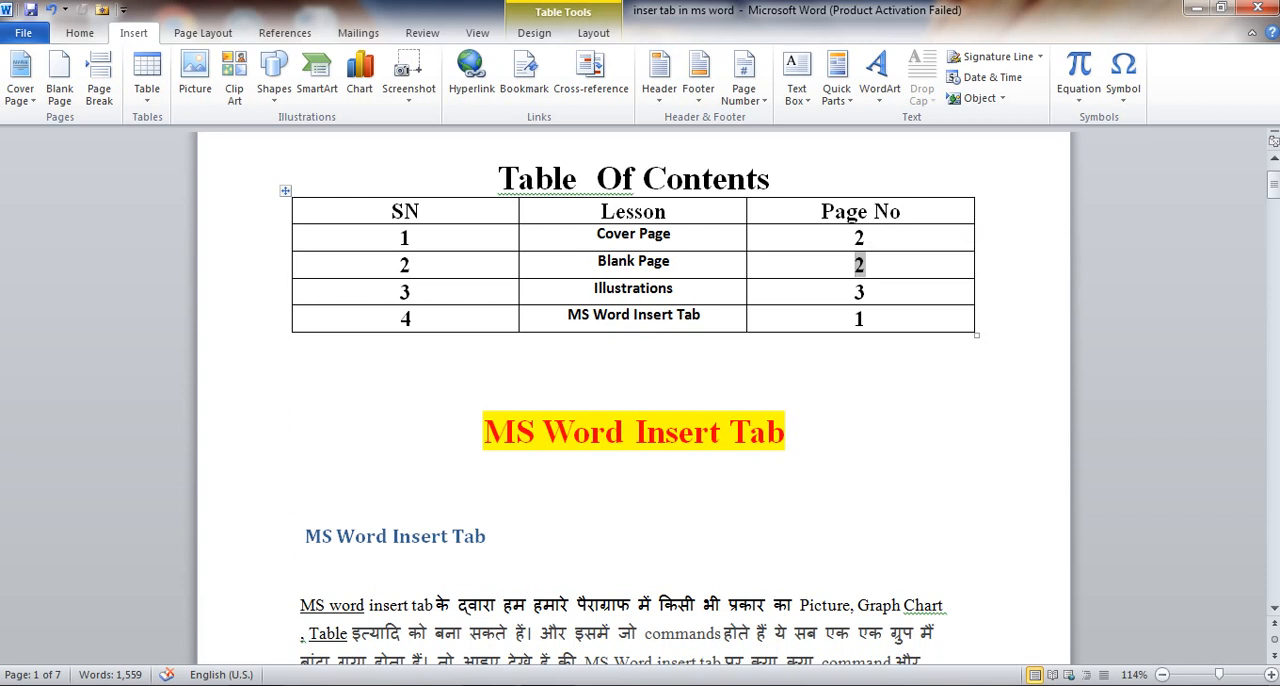
Follow the page-number link in the Cover Page row to its heading, and browse on to the Header & Footer section
left_click(868, 238)
left_click(860, 238, "ctrl")
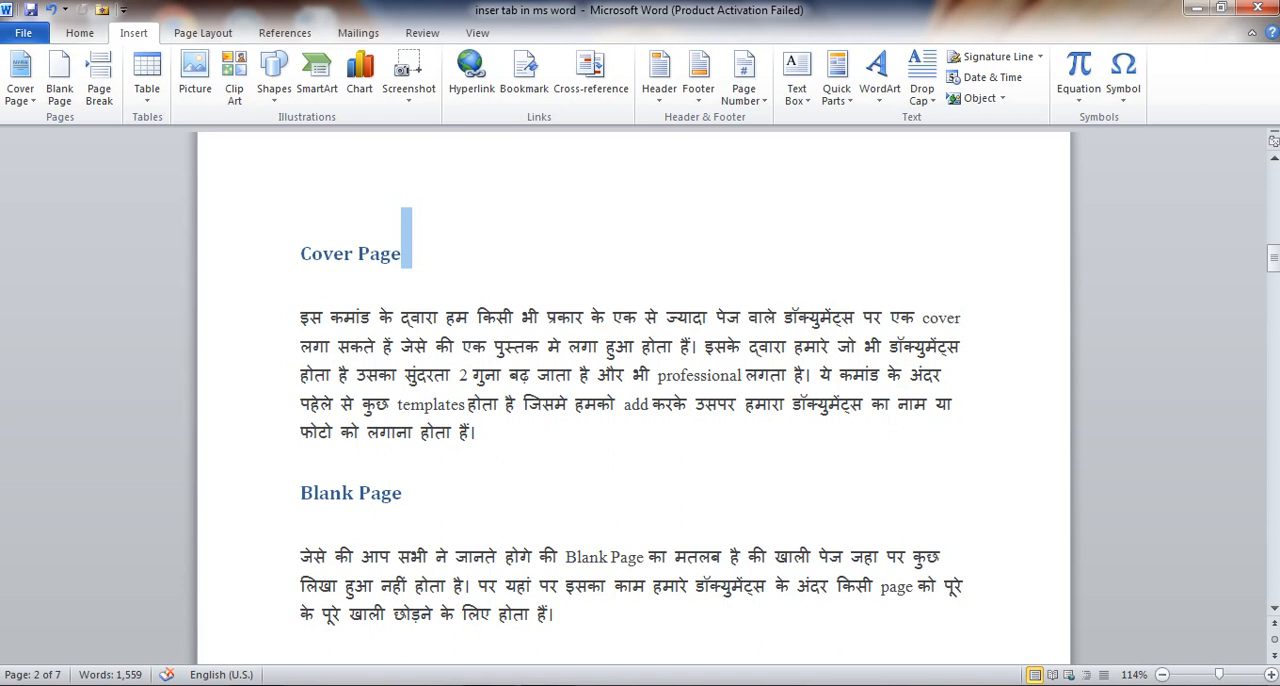
key("F7")
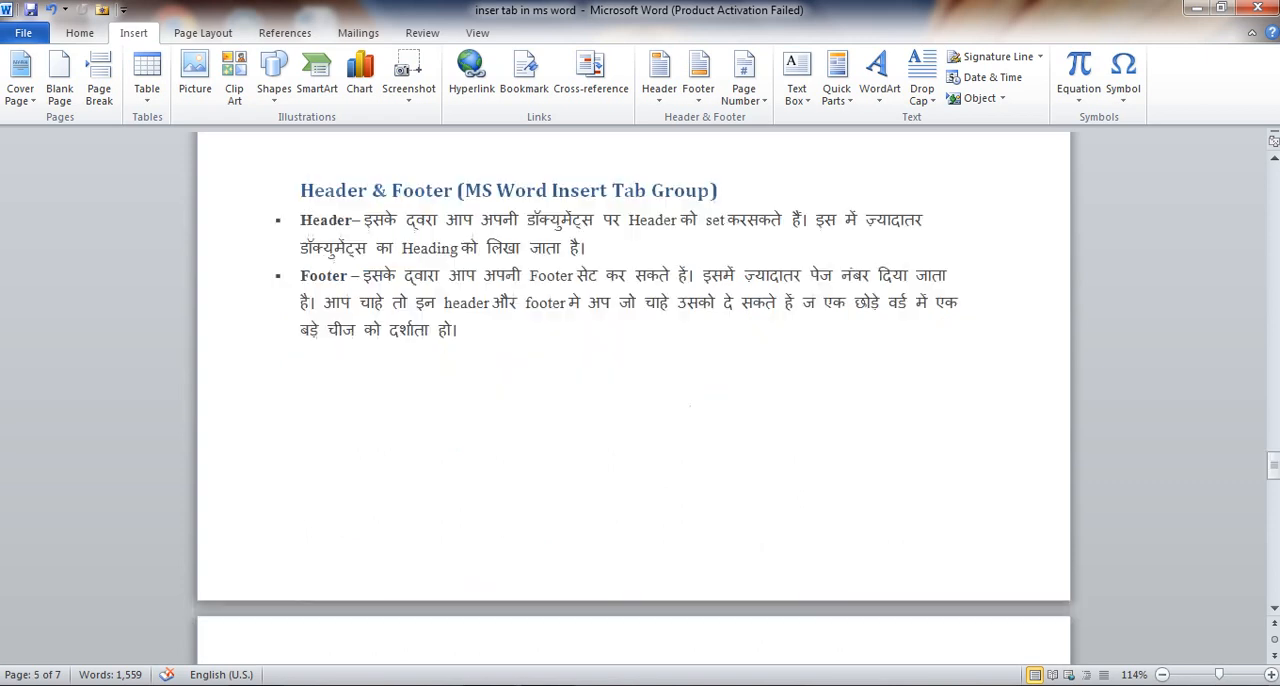
key("Escape")
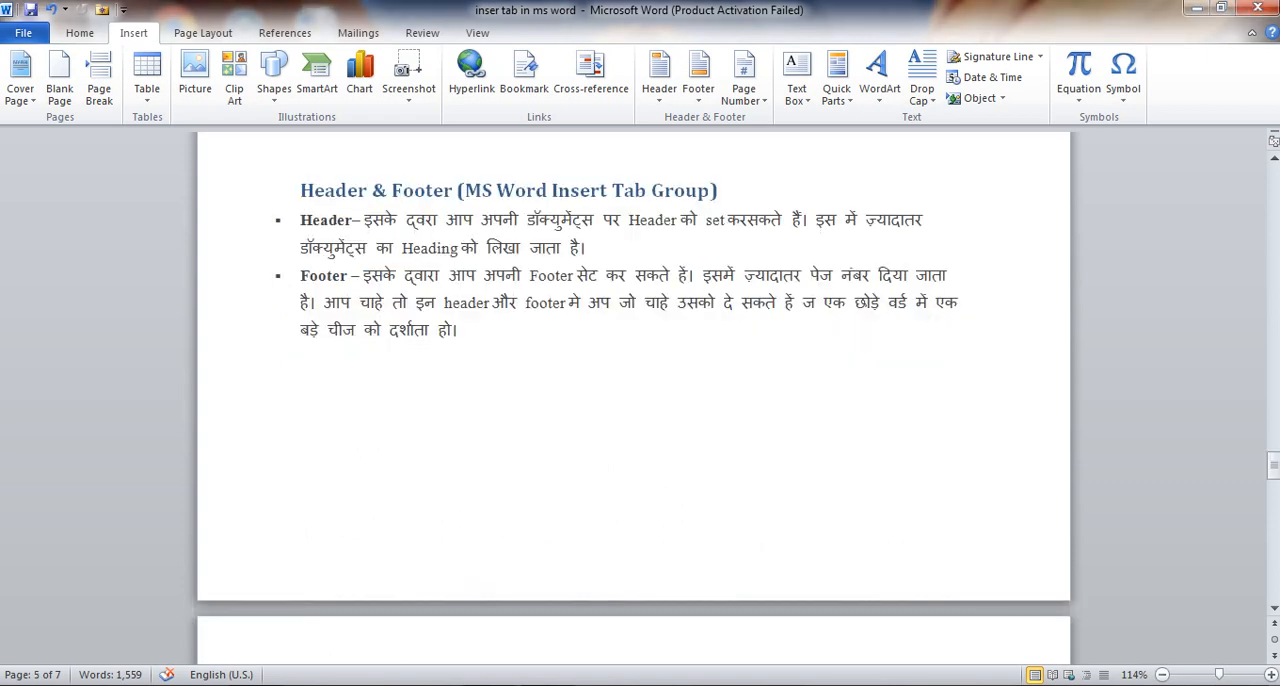
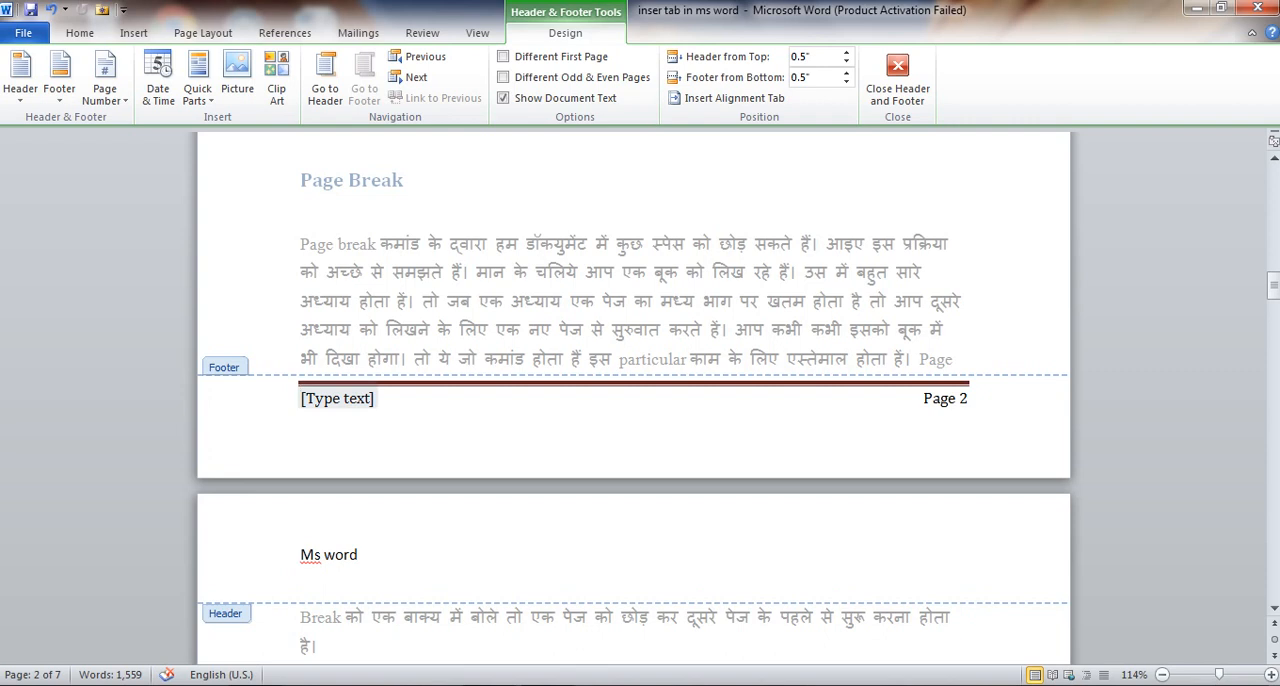
Replace the placeholder text in the page 2 footer with Ms word, and add a line break after it
type("m")
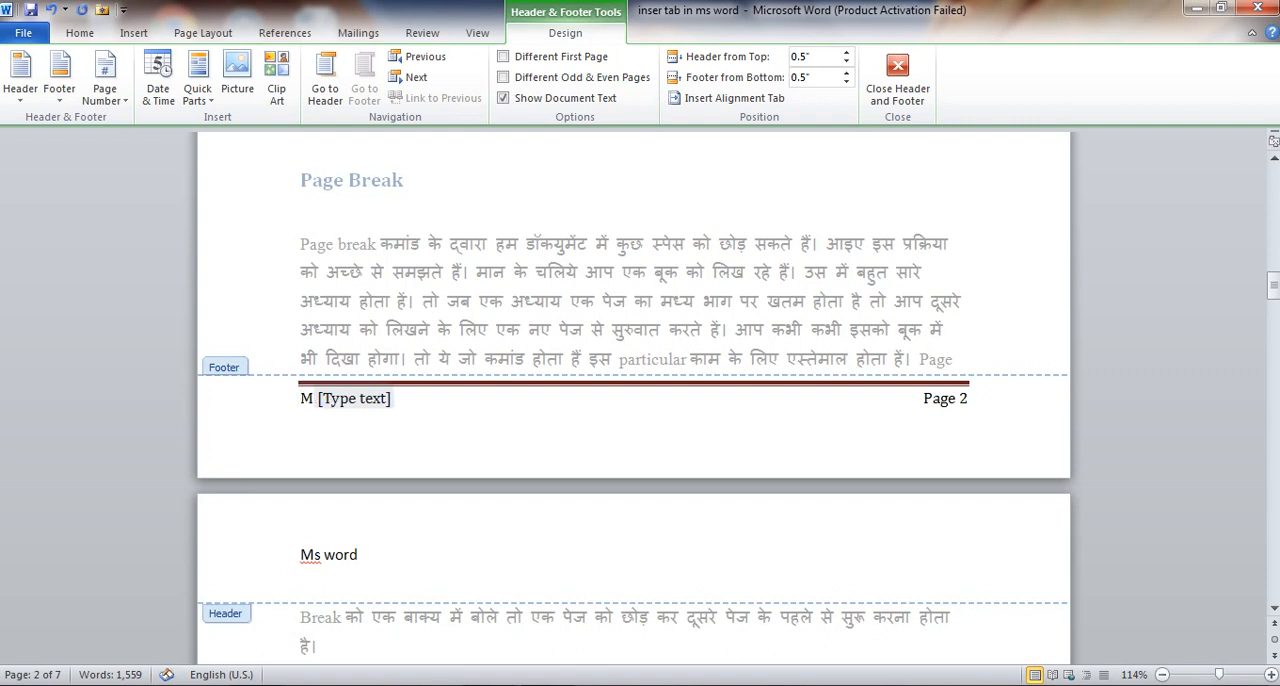
key("BackSpace")
key("BackSpace")
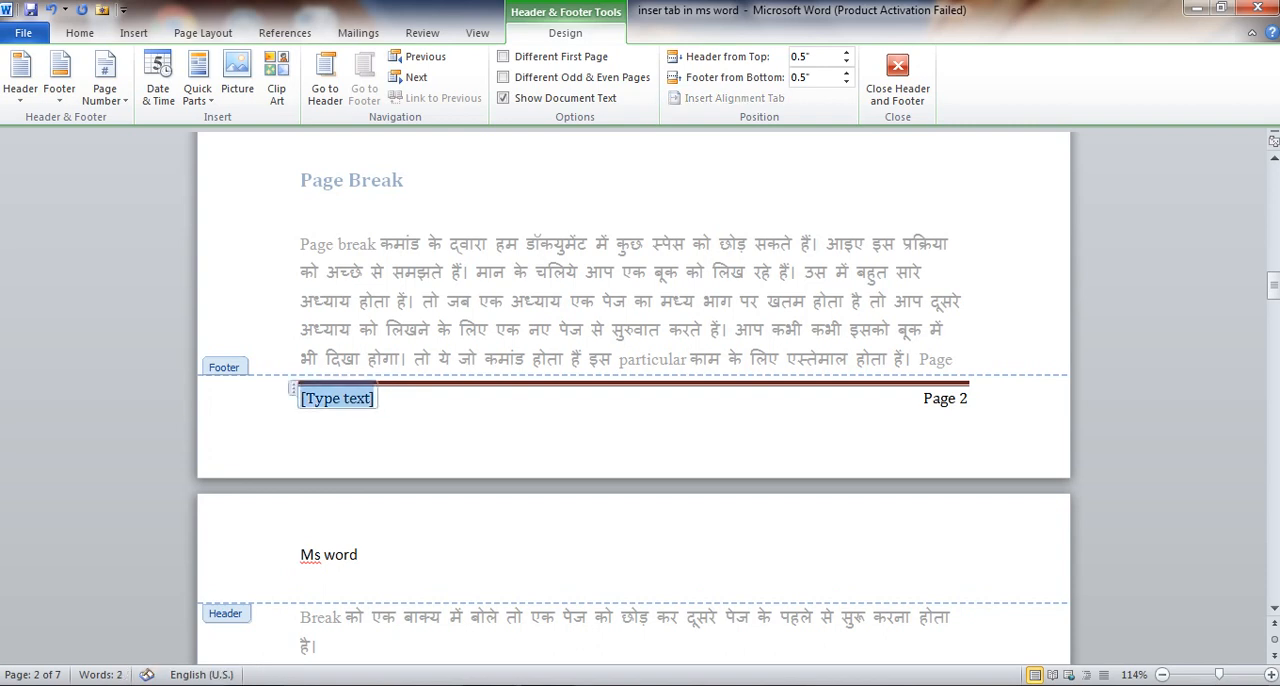
type("ms")
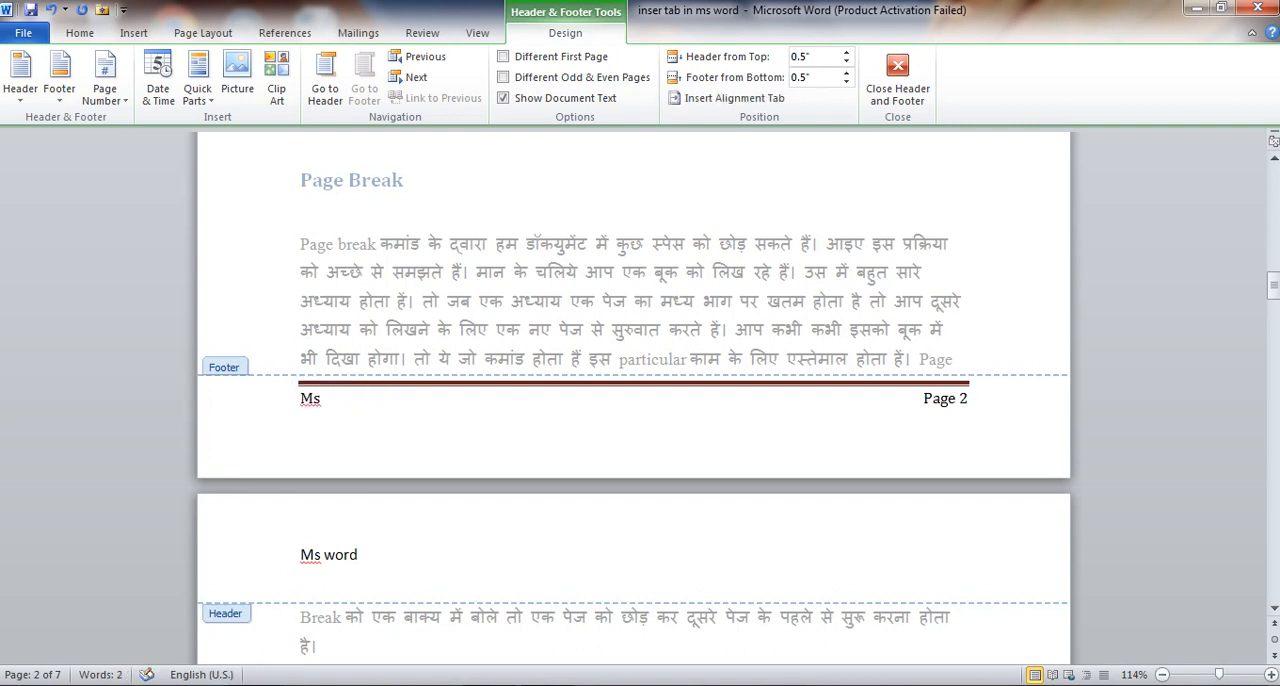
type(" word")
key("Return")
Check the footer text on the neighbouring pages, and return to editing the document body
scroll(634, 400, "down", 7)
scroll(634, 400, "down", 10)
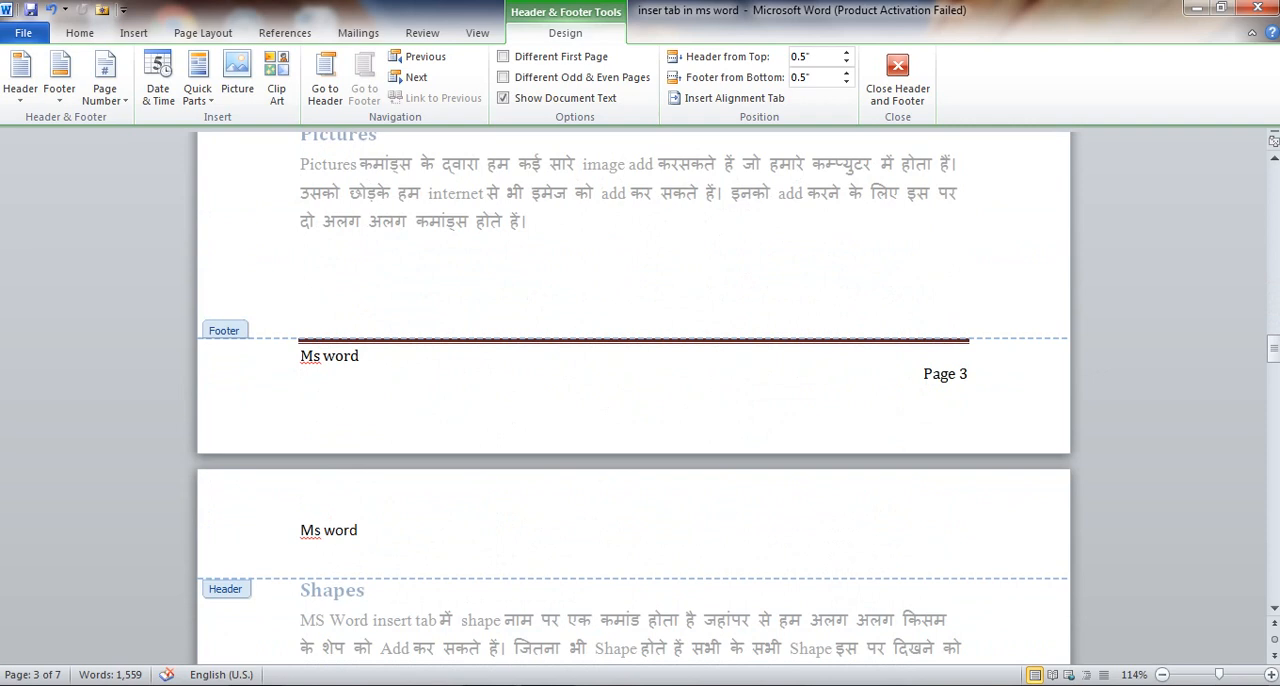
scroll(634, 400, "down", 1)
scroll(634, 400, "up", 10)
scroll(634, 400, "up", 8)
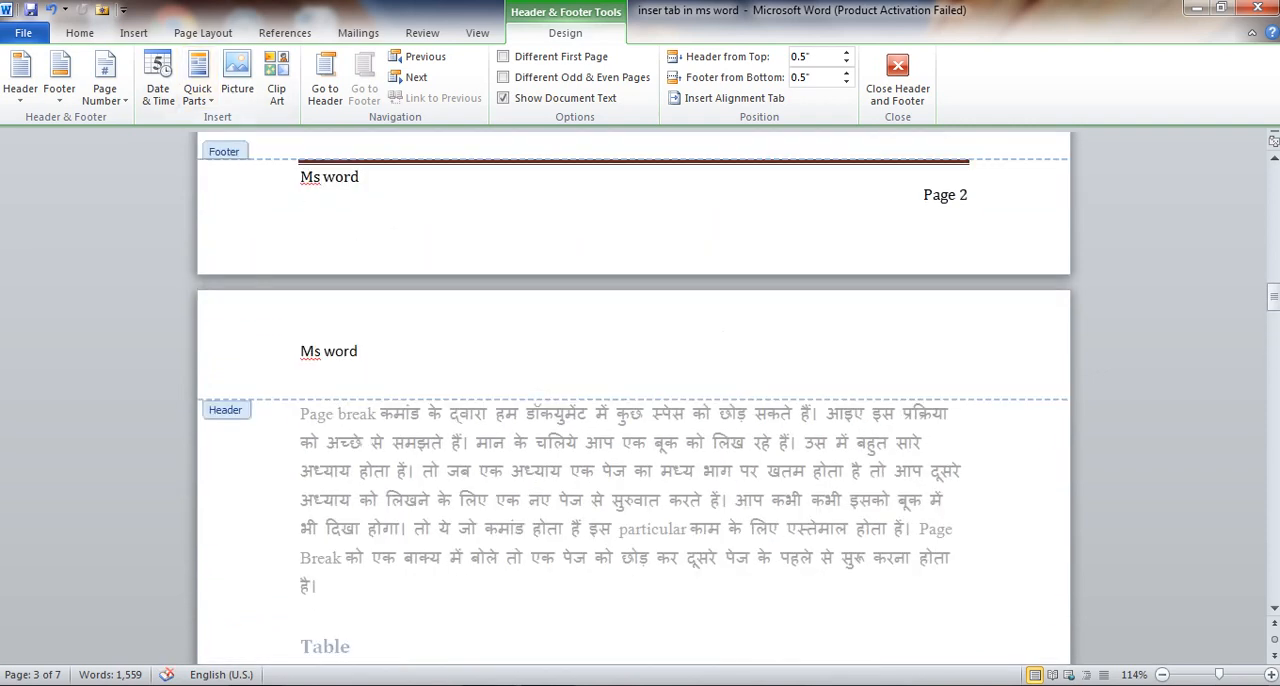
scroll(634, 400, "down", 14)
double_click(486, 446)
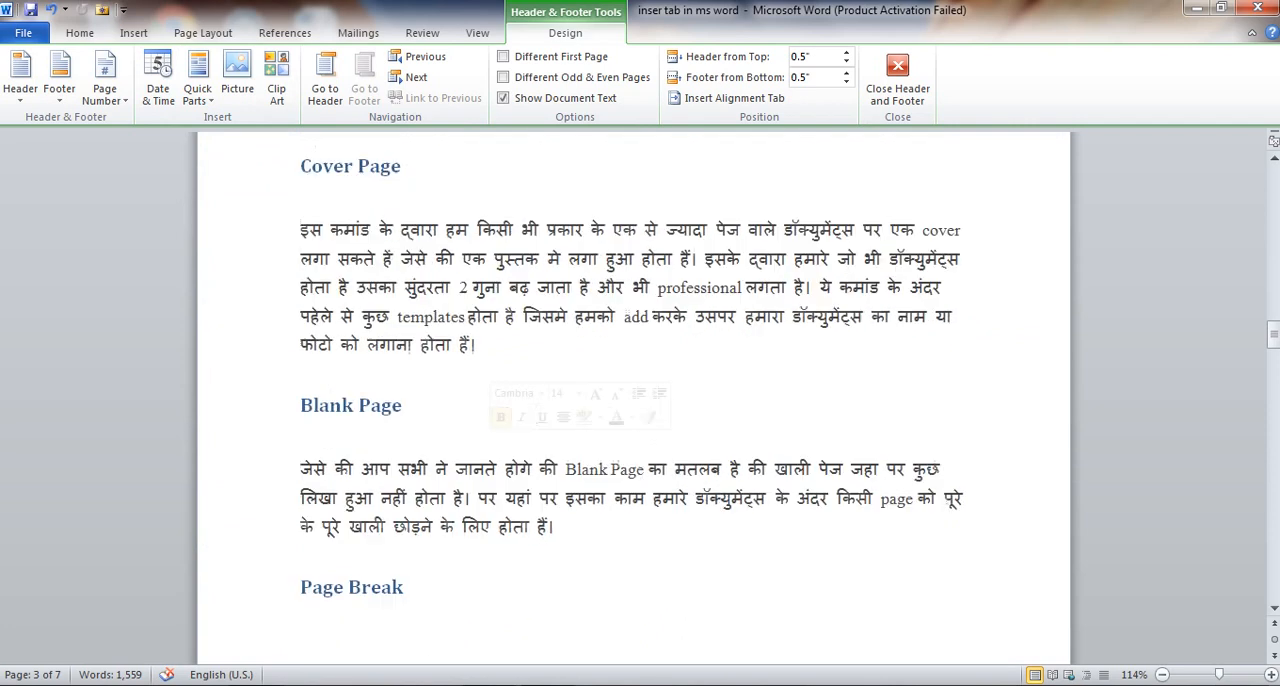
Insert page numbers at the top of the pages in the Plain Number 1 style, check them, and leave header editing
scroll(634, 400, "down", 12)
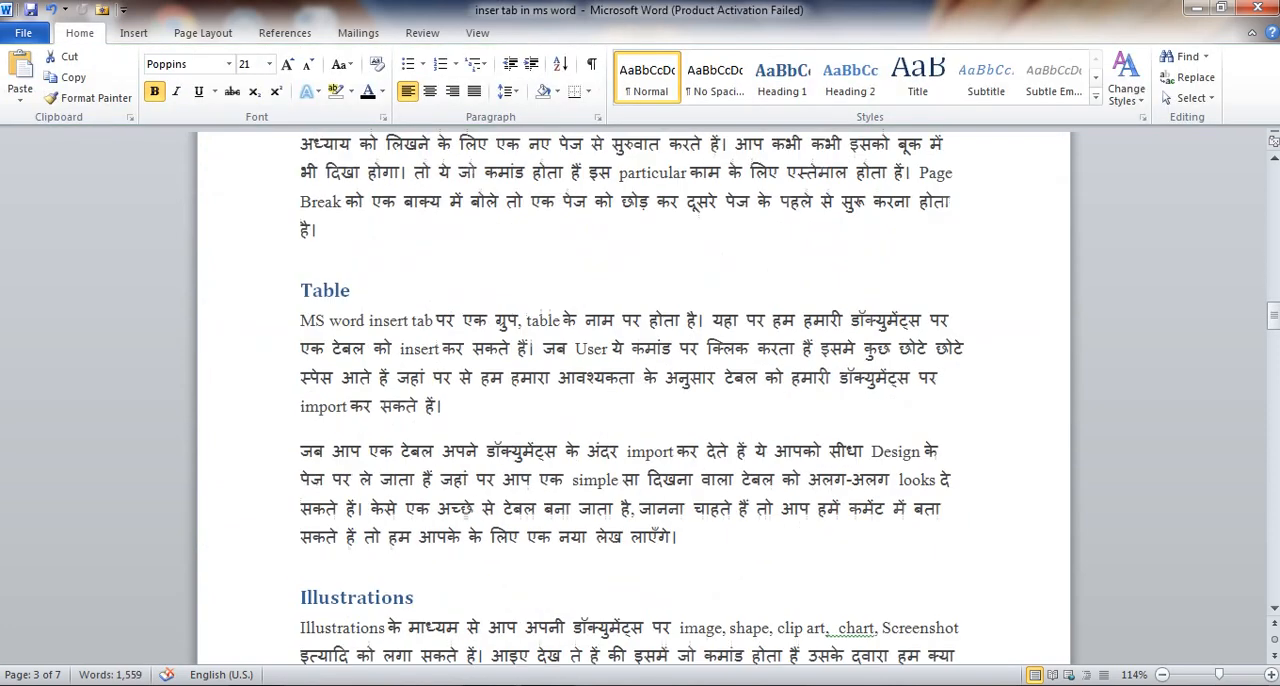
left_click(133, 33)
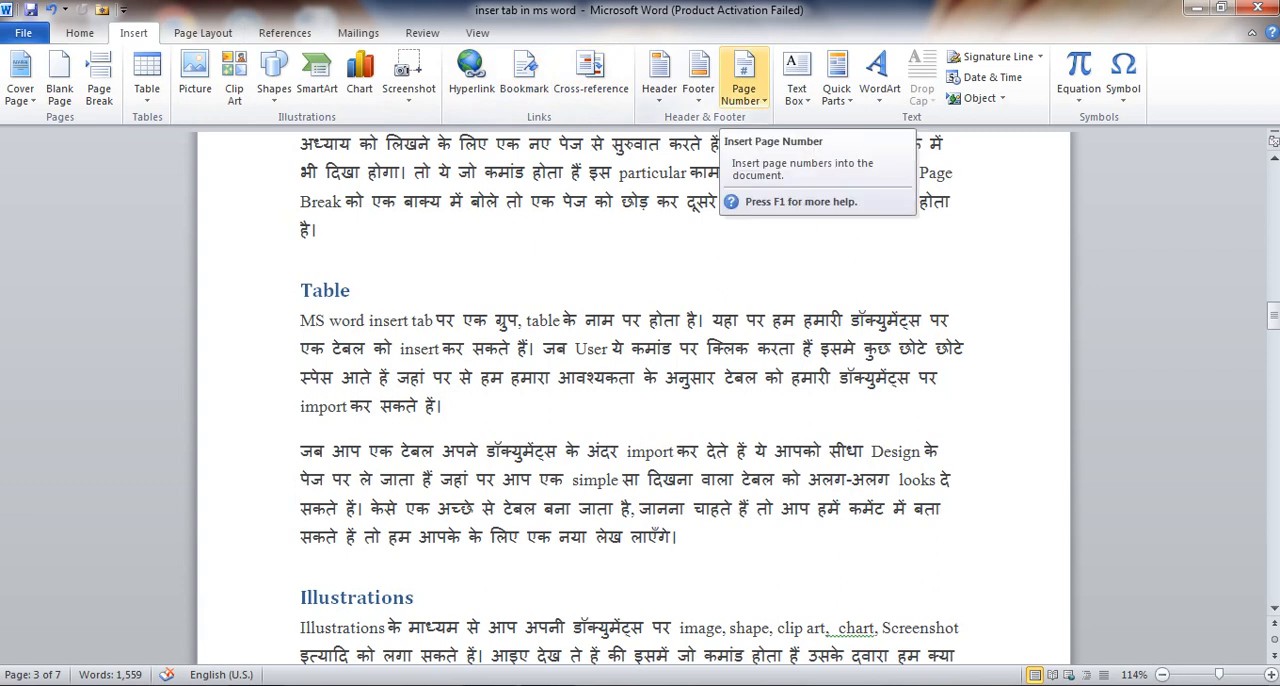
left_click(744, 78)
mouse_move(785, 121)
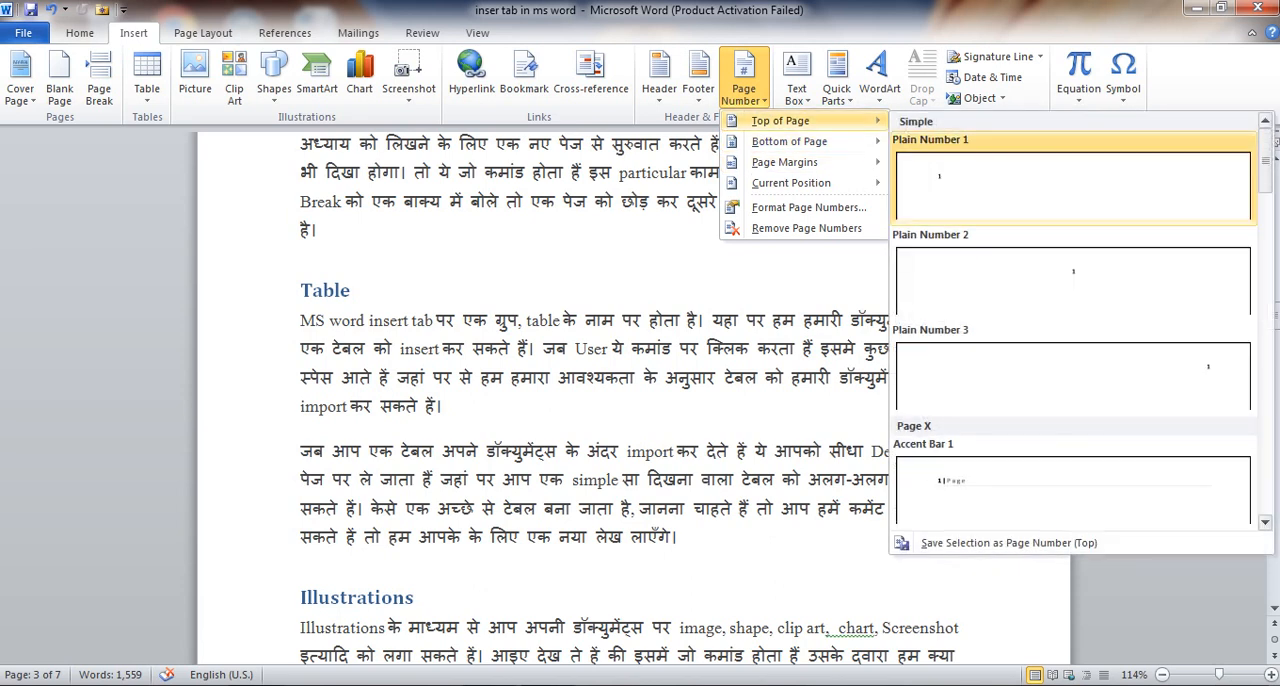
left_click(1073, 185)
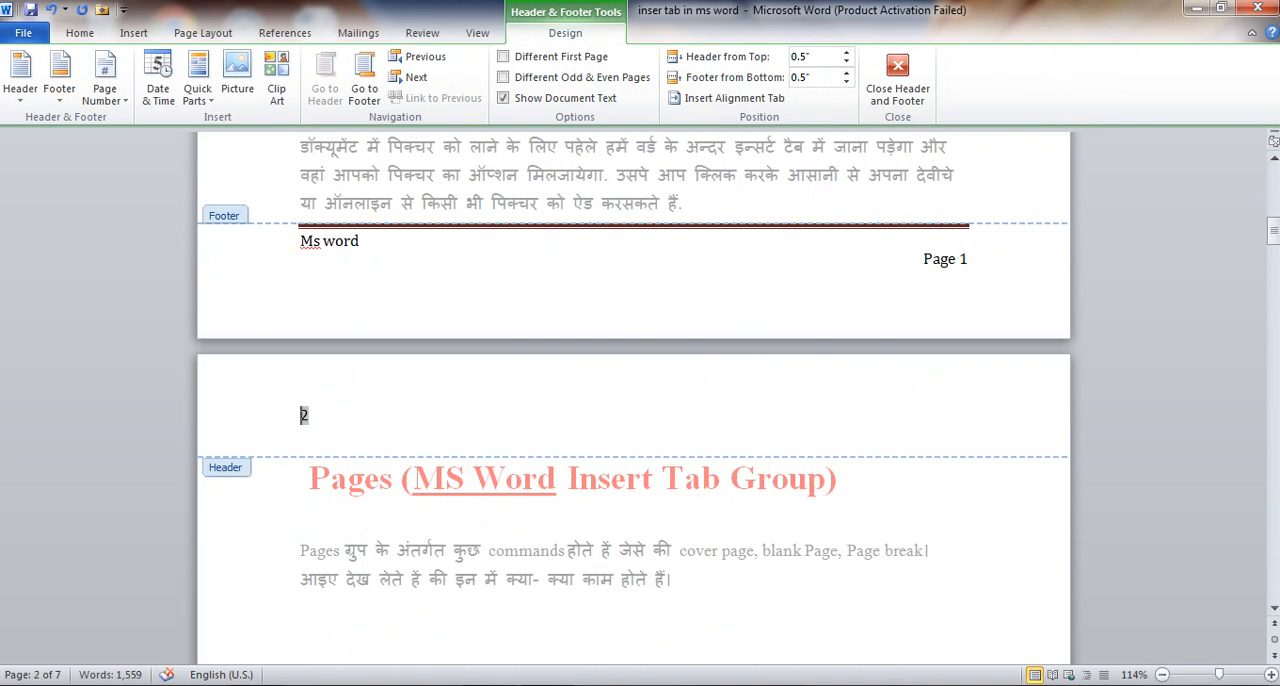
scroll(634, 400, "down", 2)
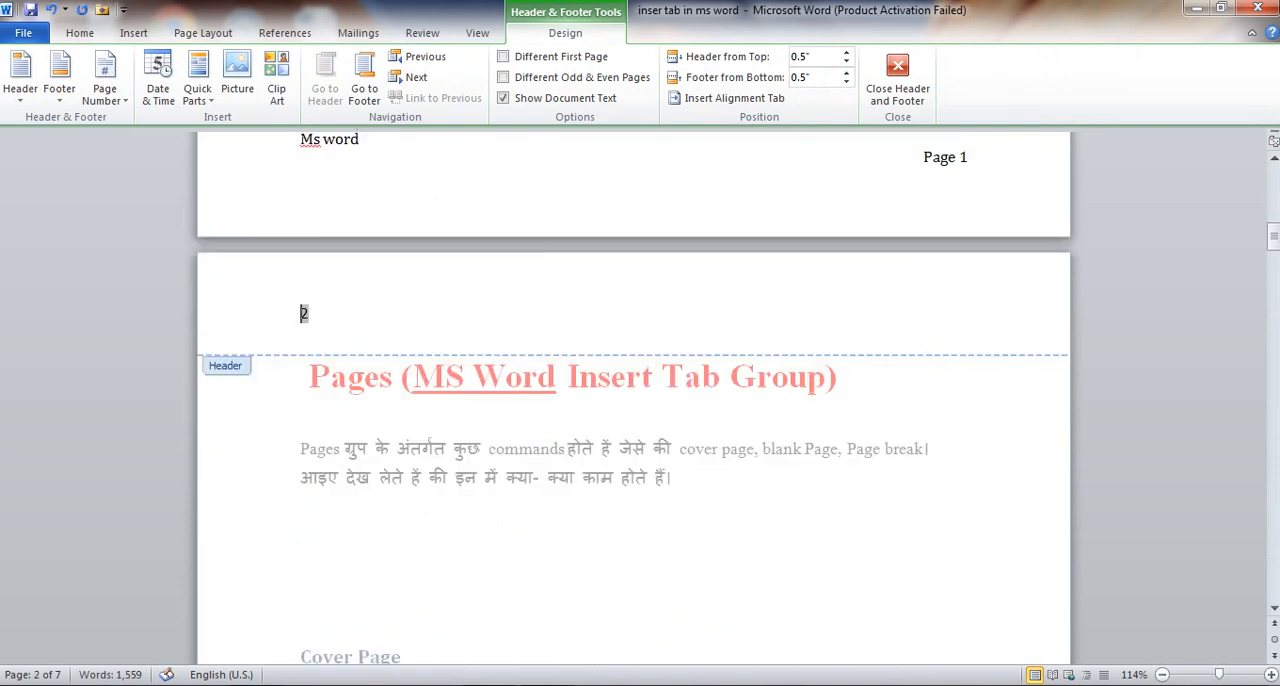
scroll(634, 400, "down", 3)
scroll(634, 400, "down", 5)
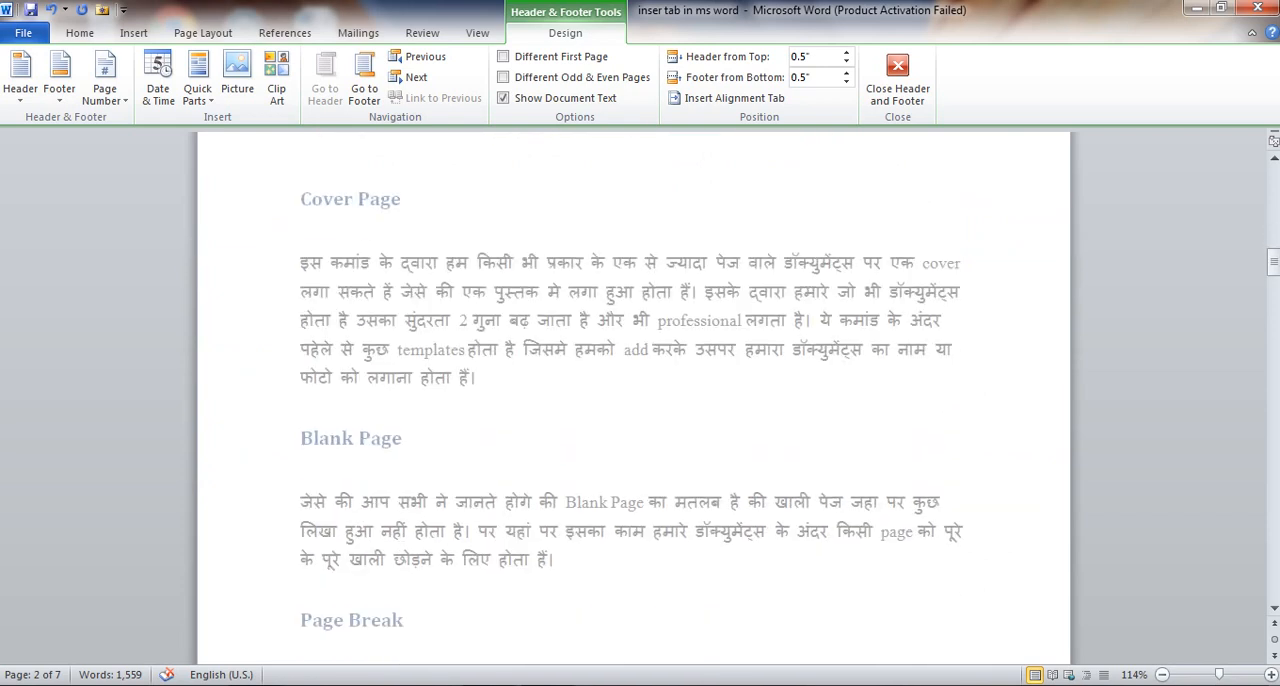
scroll(634, 400, "down", 15)
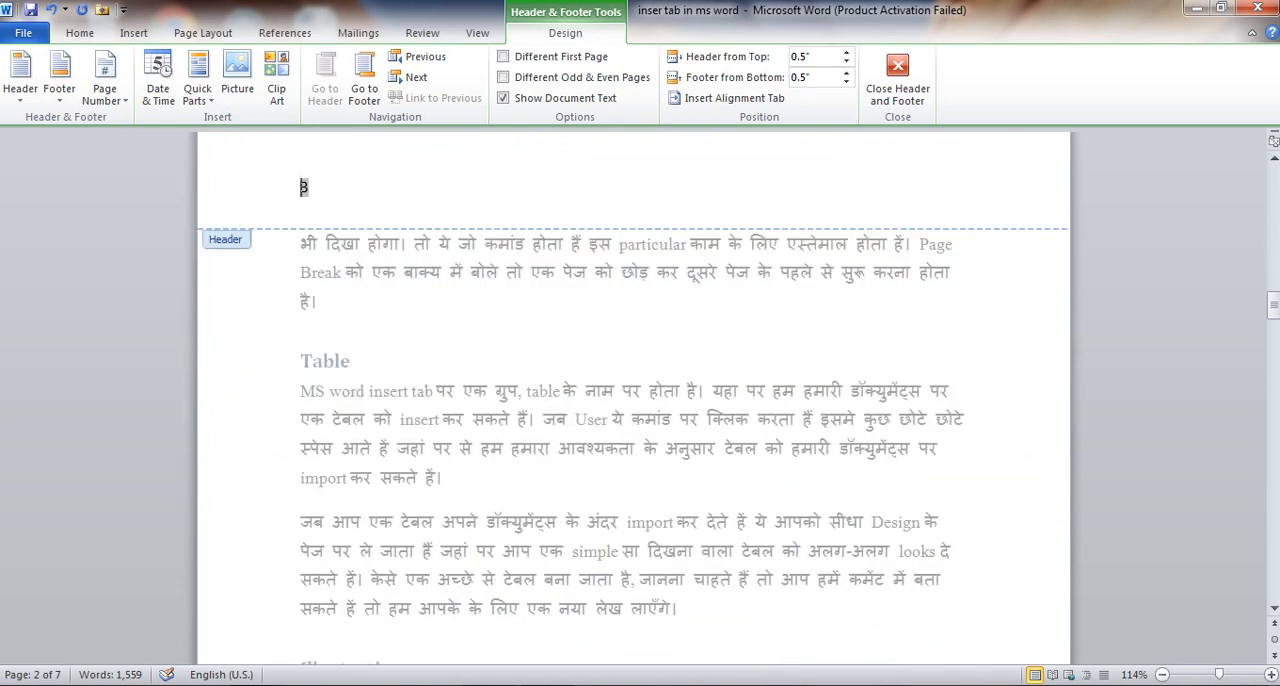
key("Escape")
Browse the header page numbers and footers from page 3 on to the Text section on page 6
scroll(634, 400, "down", 5)
scroll(634, 400, "down", 20)
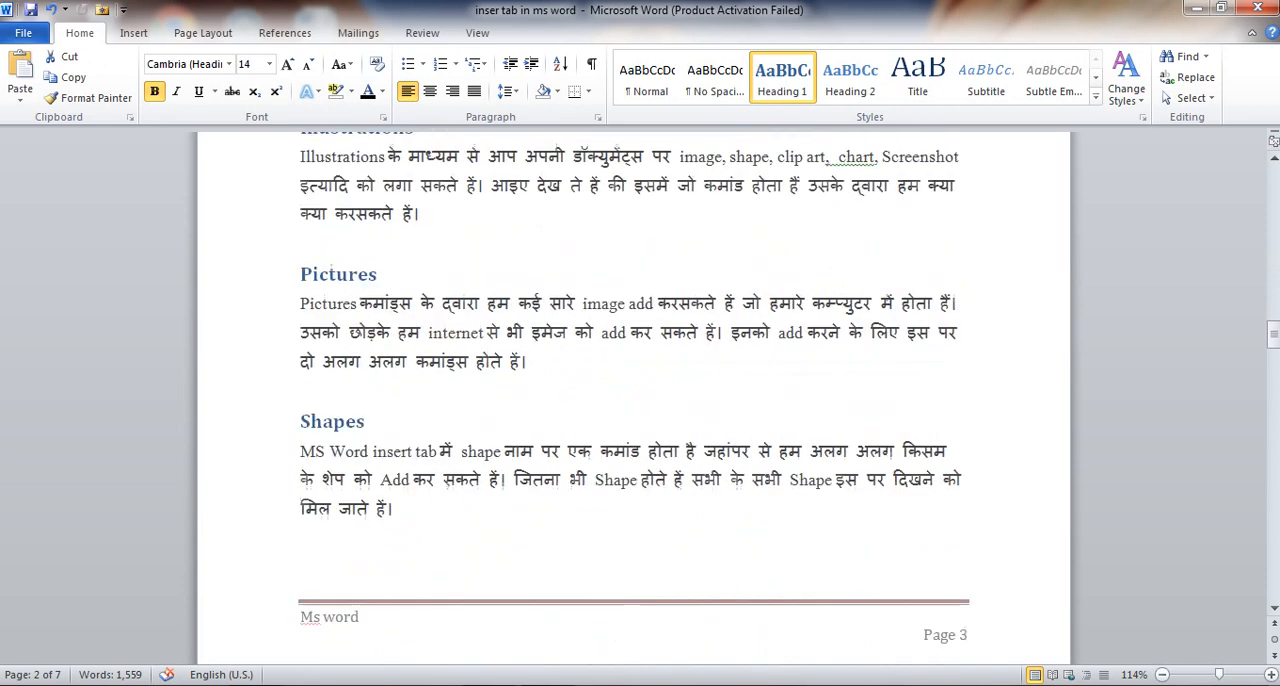
scroll(634, 400, "down", 16)
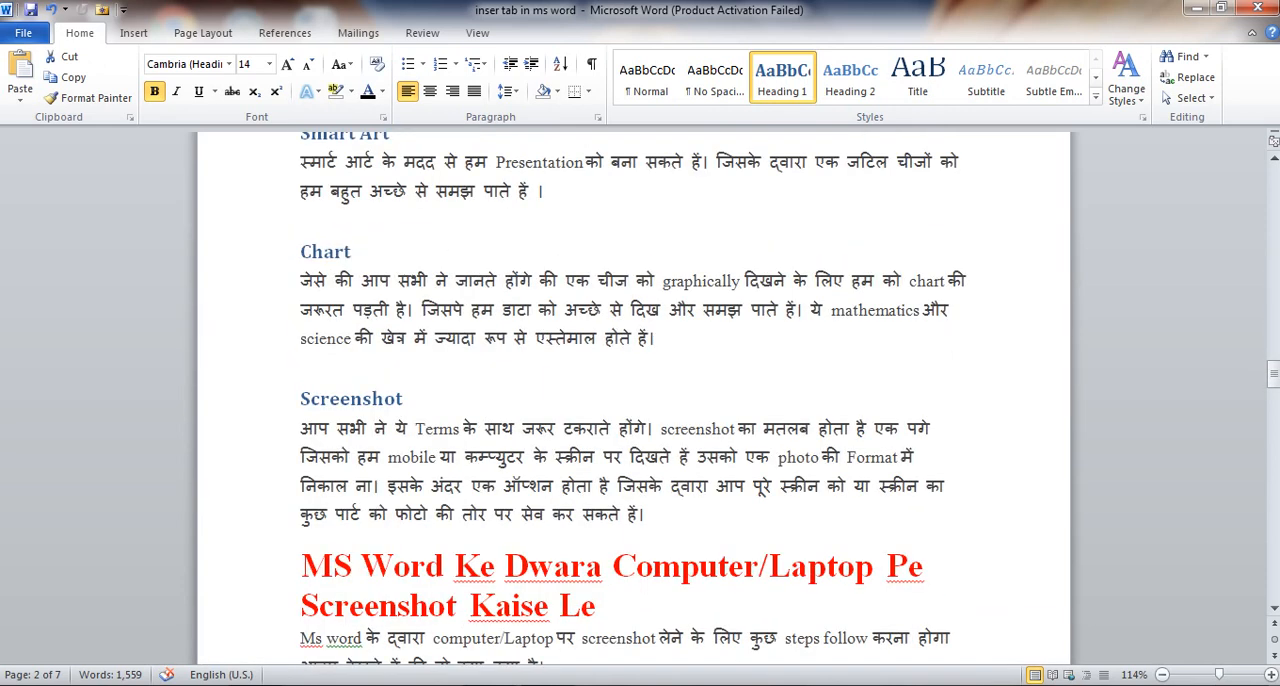
scroll(634, 400, "down", 15)
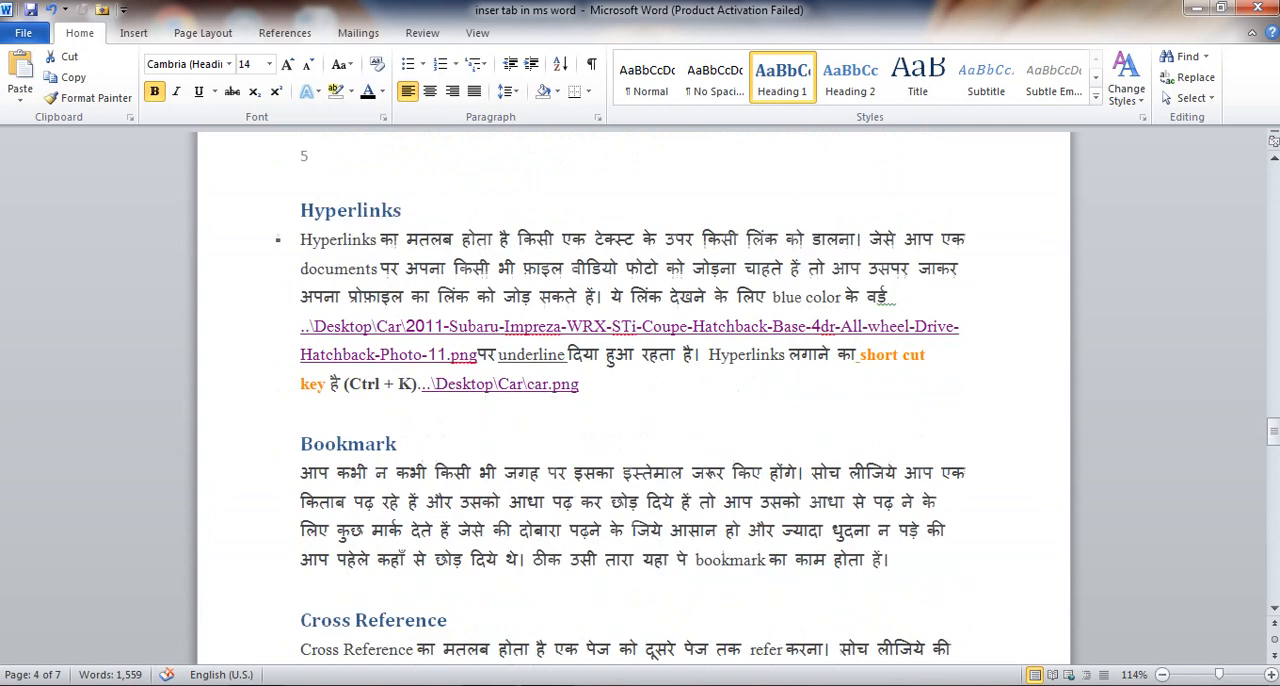
scroll(634, 400, "down", 4)
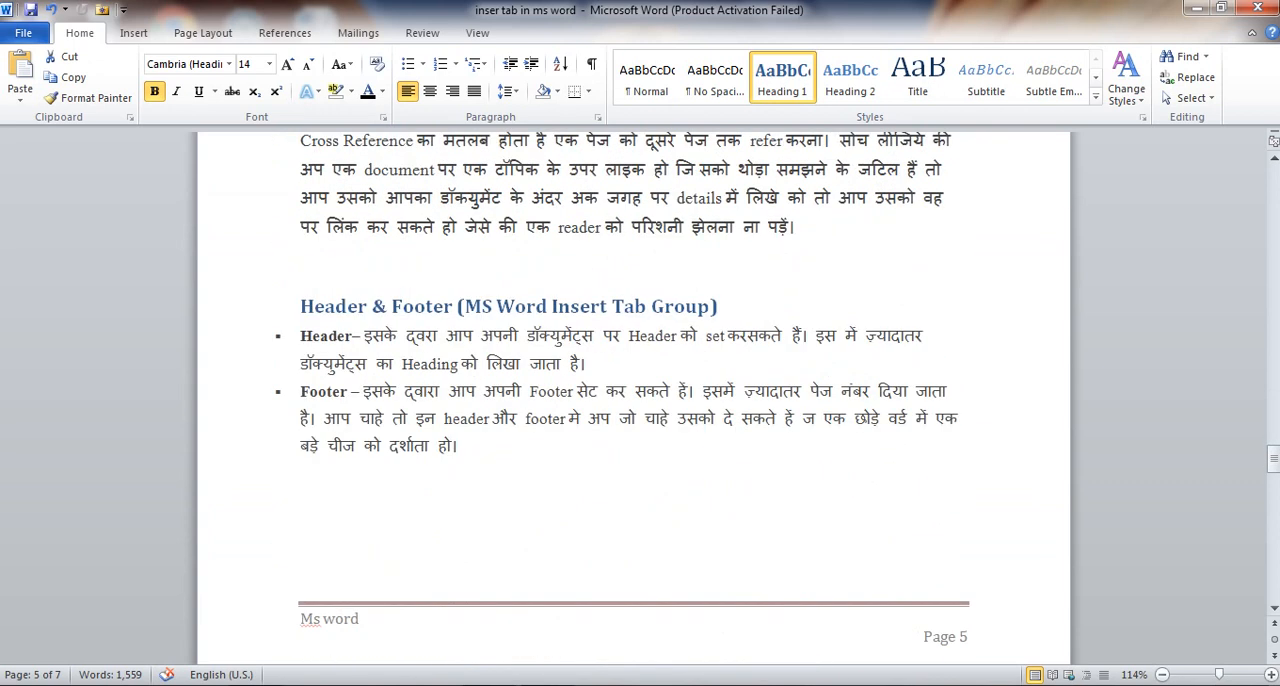
scroll(634, 400, "down", 9)
scroll(634, 400, "down", 2)
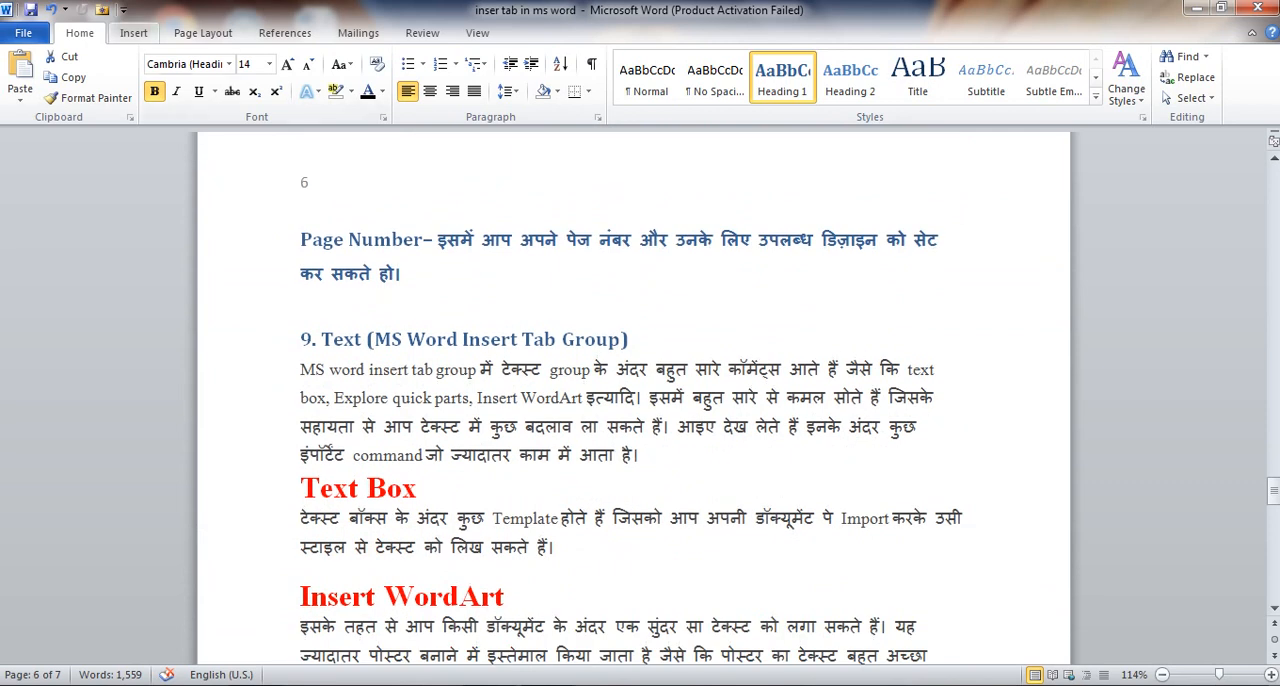
Insert an Alphabet Quote text box in the Insert WordArt paragraph, and fill it with the sample text fggddfd
left_click(133, 33)
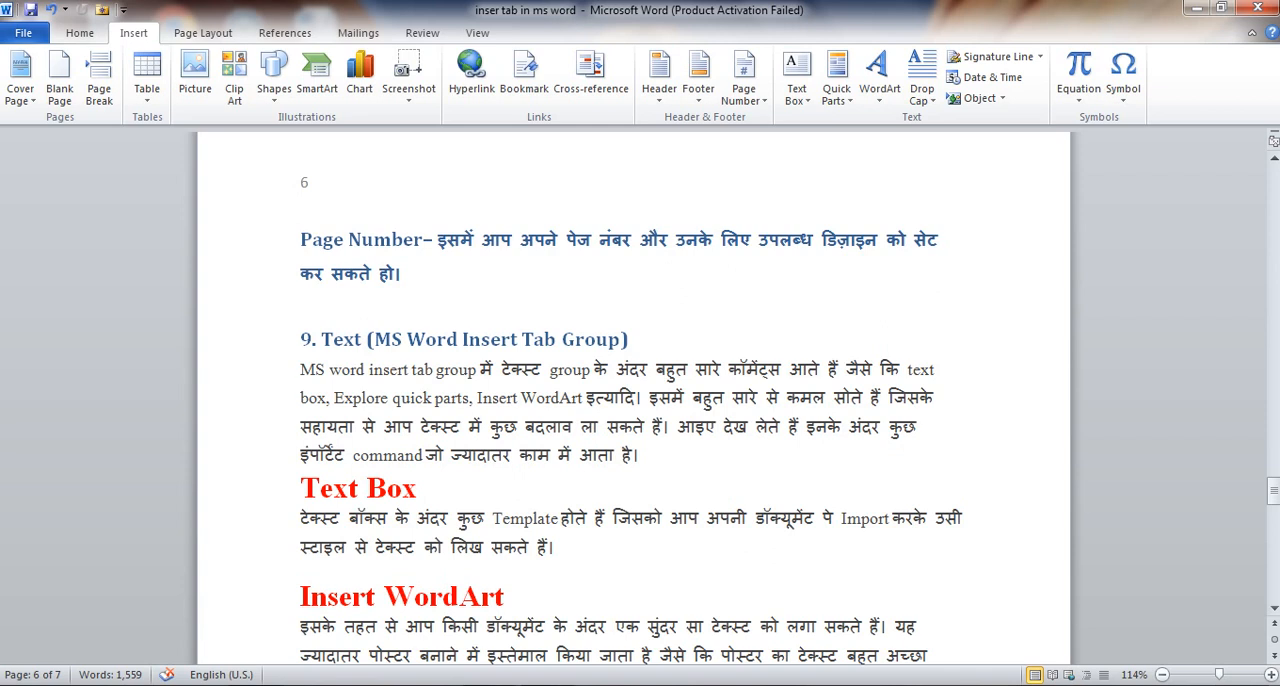
scroll(634, 400, "down", 3)
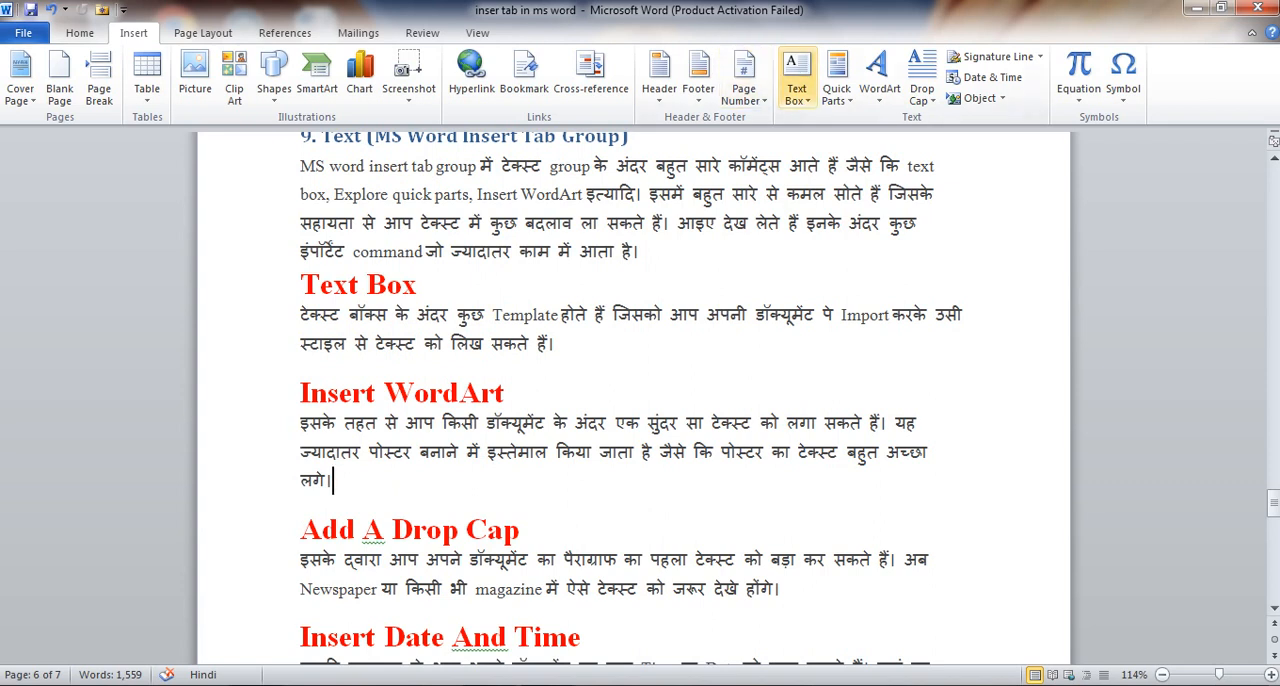
left_click(796, 80)
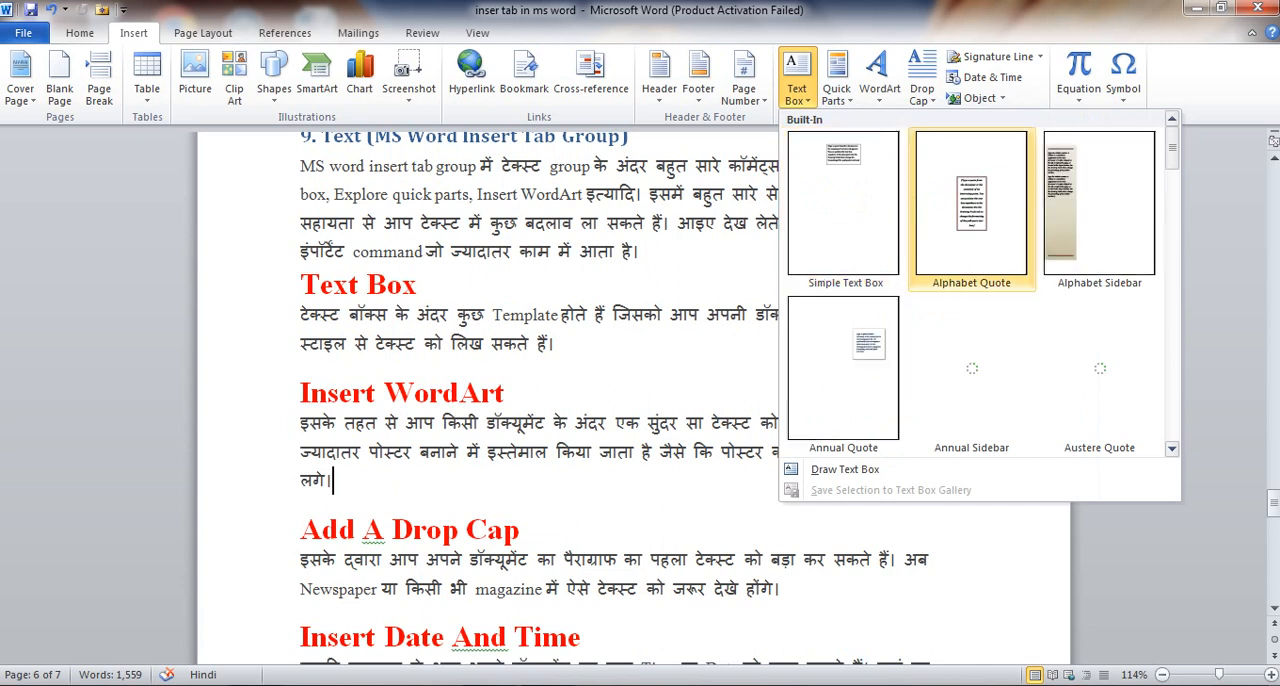
left_click(971, 205)
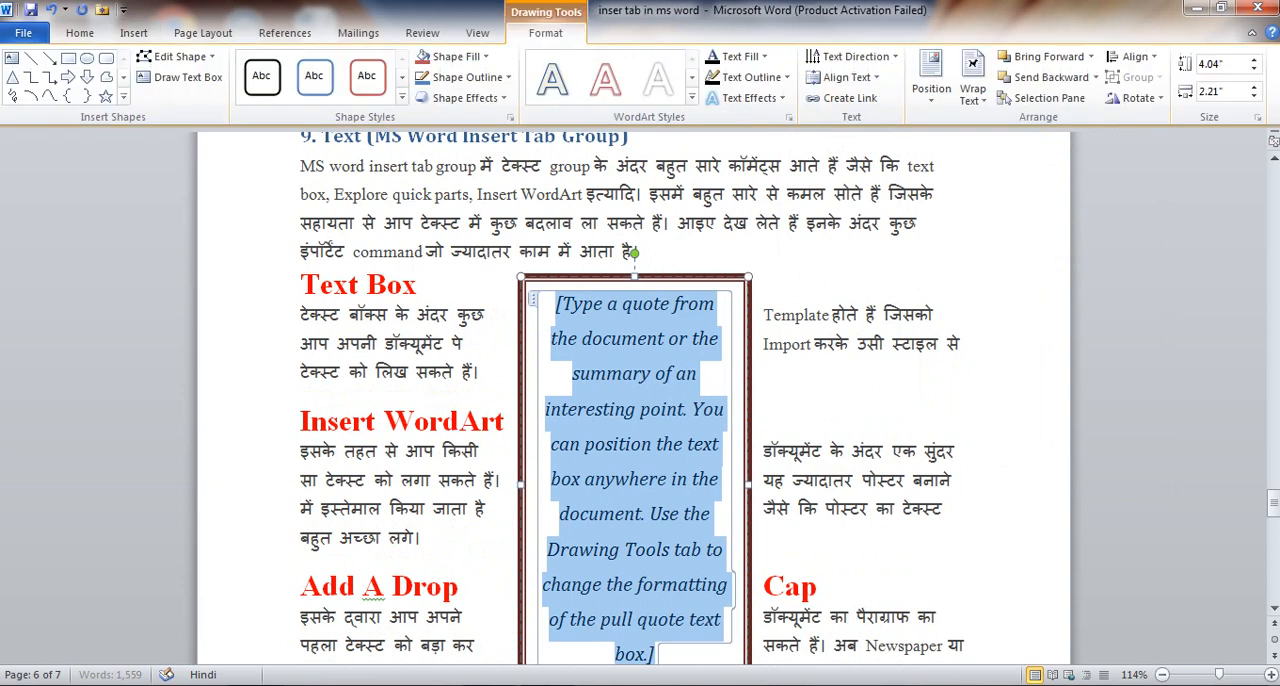
type("fggddfd")
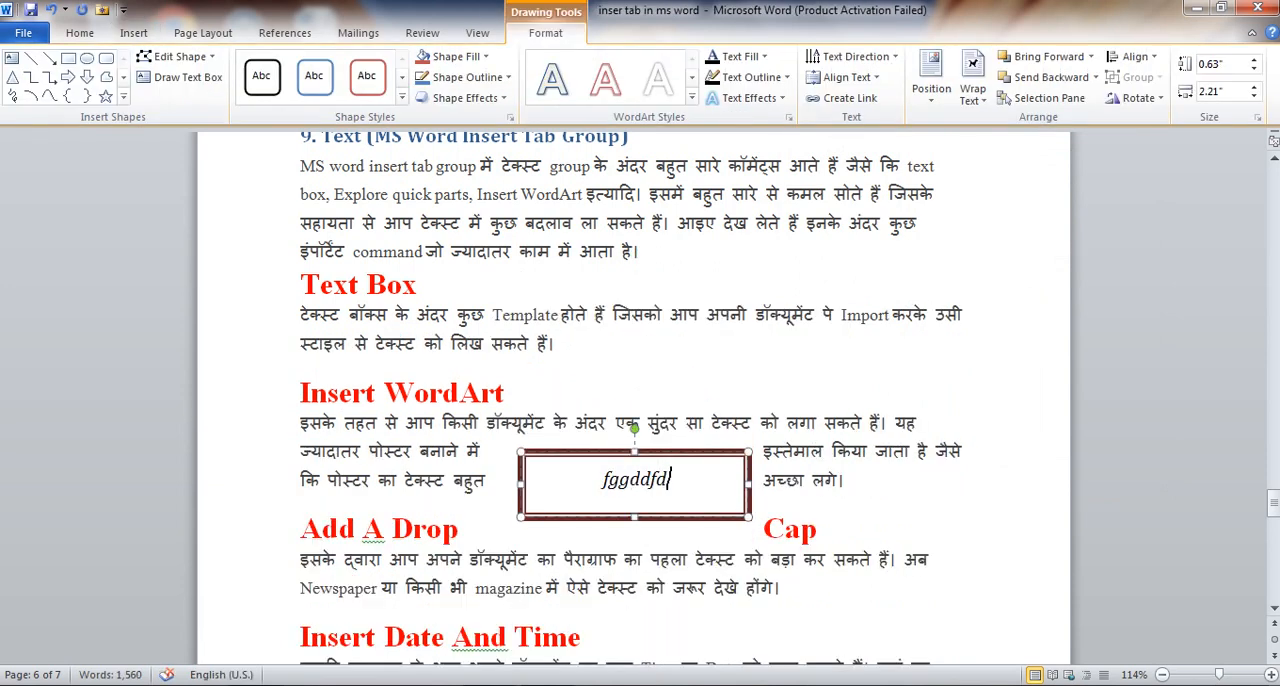
Erase part of the sample text, and undo the insertion of the Alphabet Quote text box
key("BackSpace")
key("BackSpace")
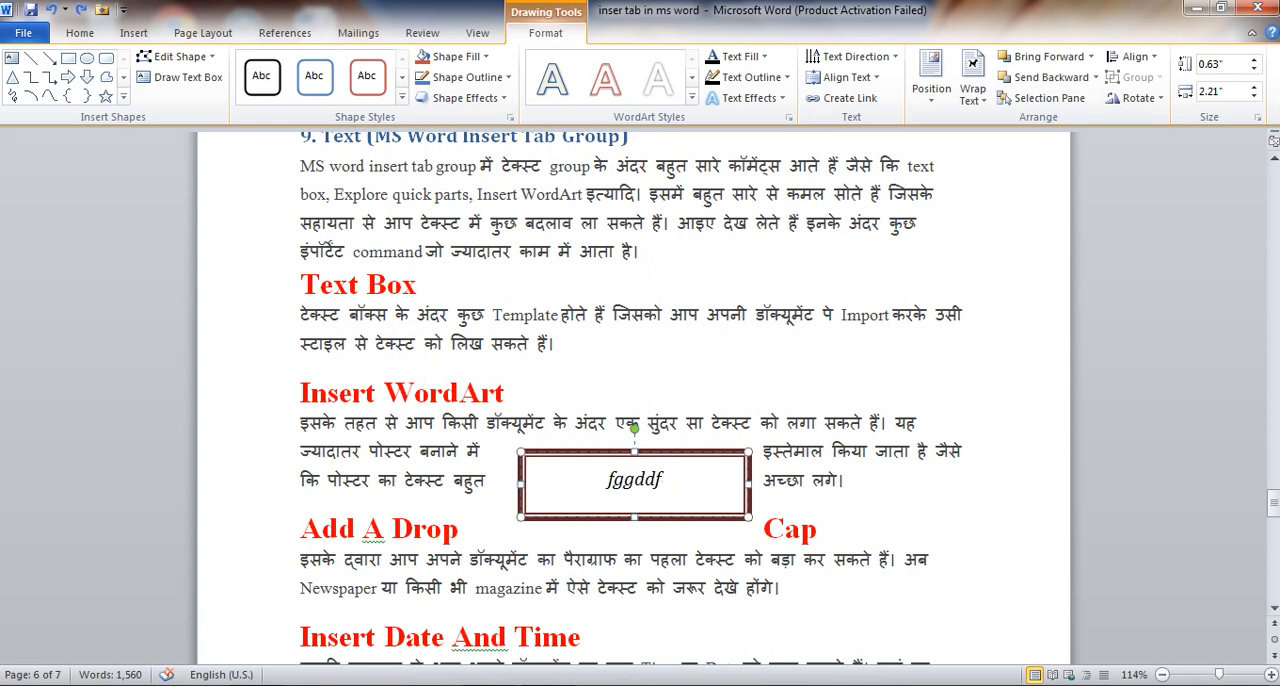
key("BackSpace")
key("BackSpace")
key("BackSpace")
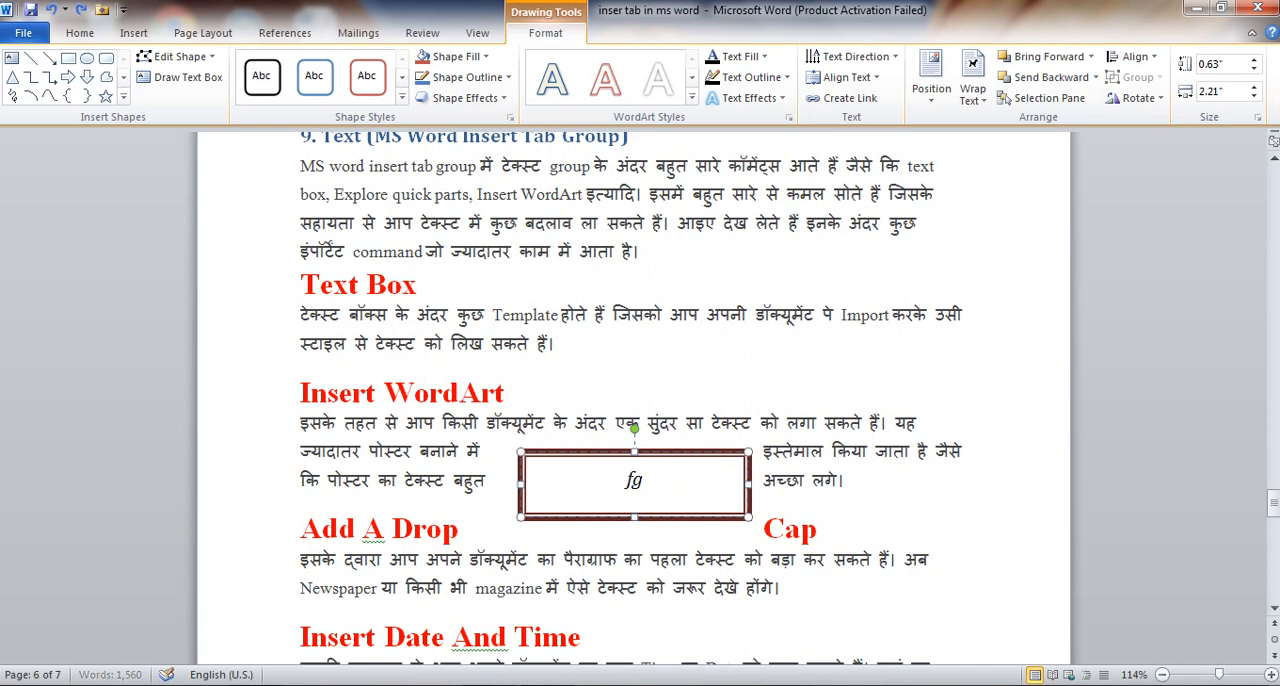
key("ctrl+z")
key("ctrl+z")
key("ctrl+z")
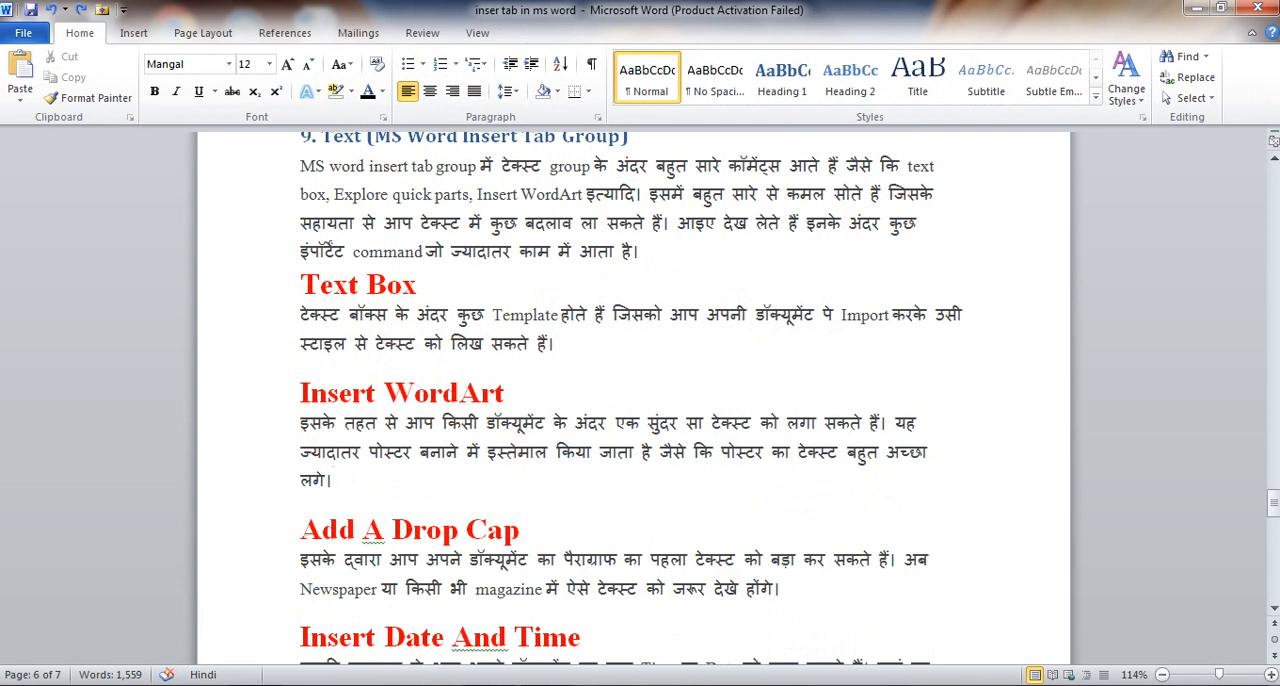
Insert an Annual Quote text box at the end of the Text Box paragraph, and fill it with the sample text fgffgfghg
left_click(557, 344)
left_click(133, 33)
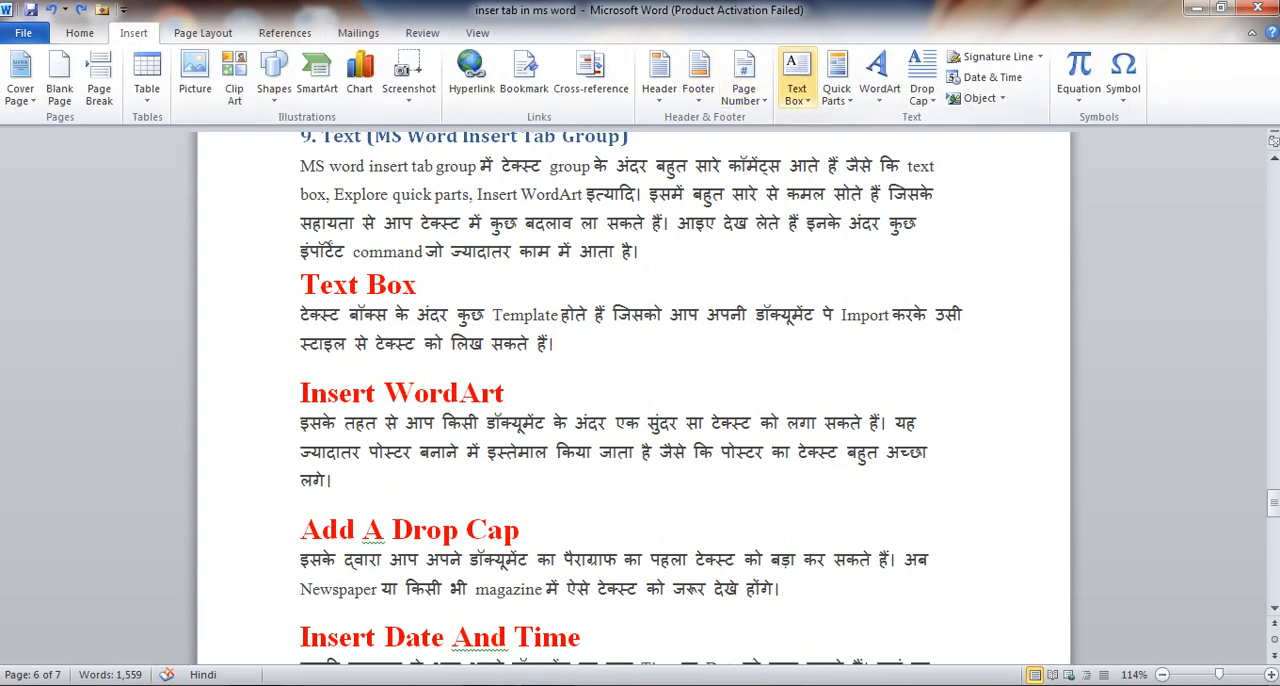
left_click(796, 78)
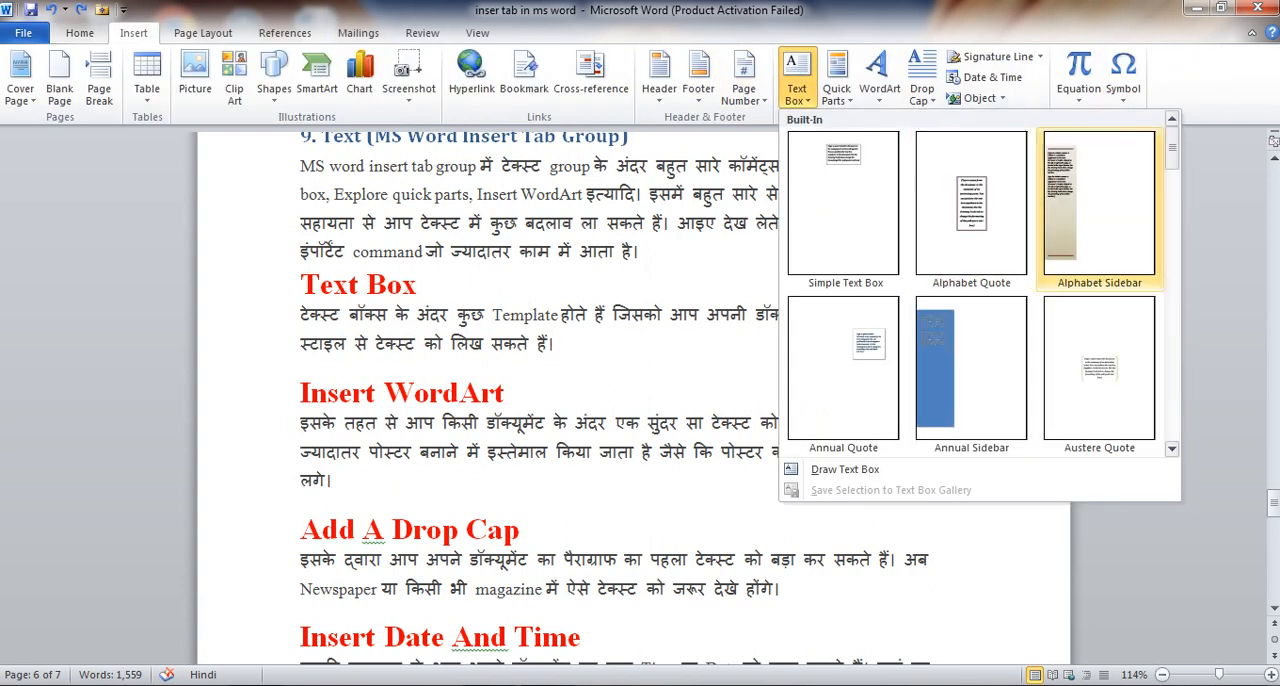
left_click(843, 367)
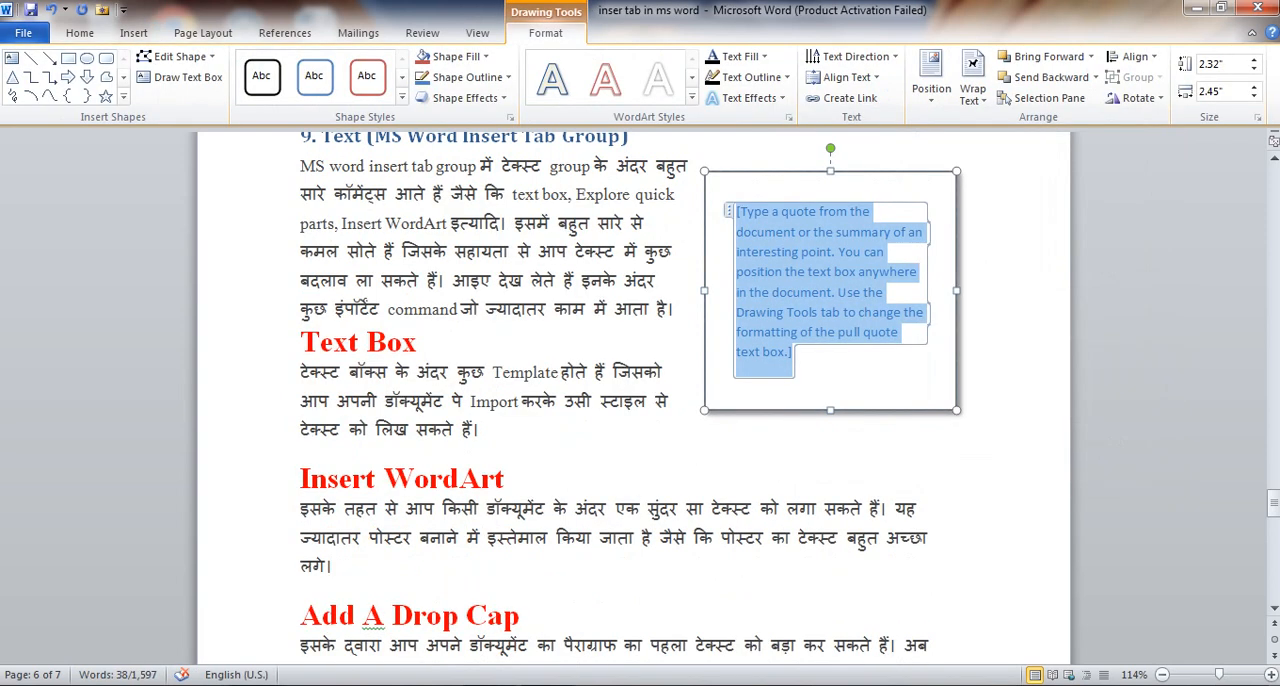
type("fgffgf")
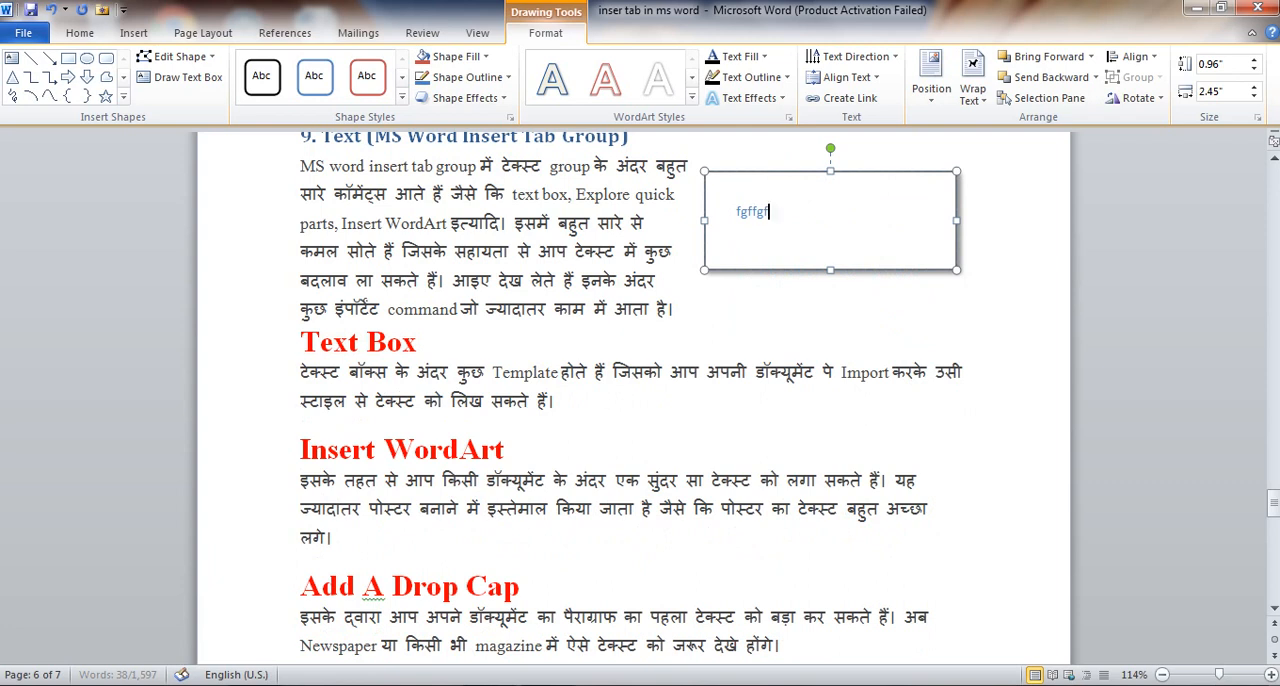
type("ghg")
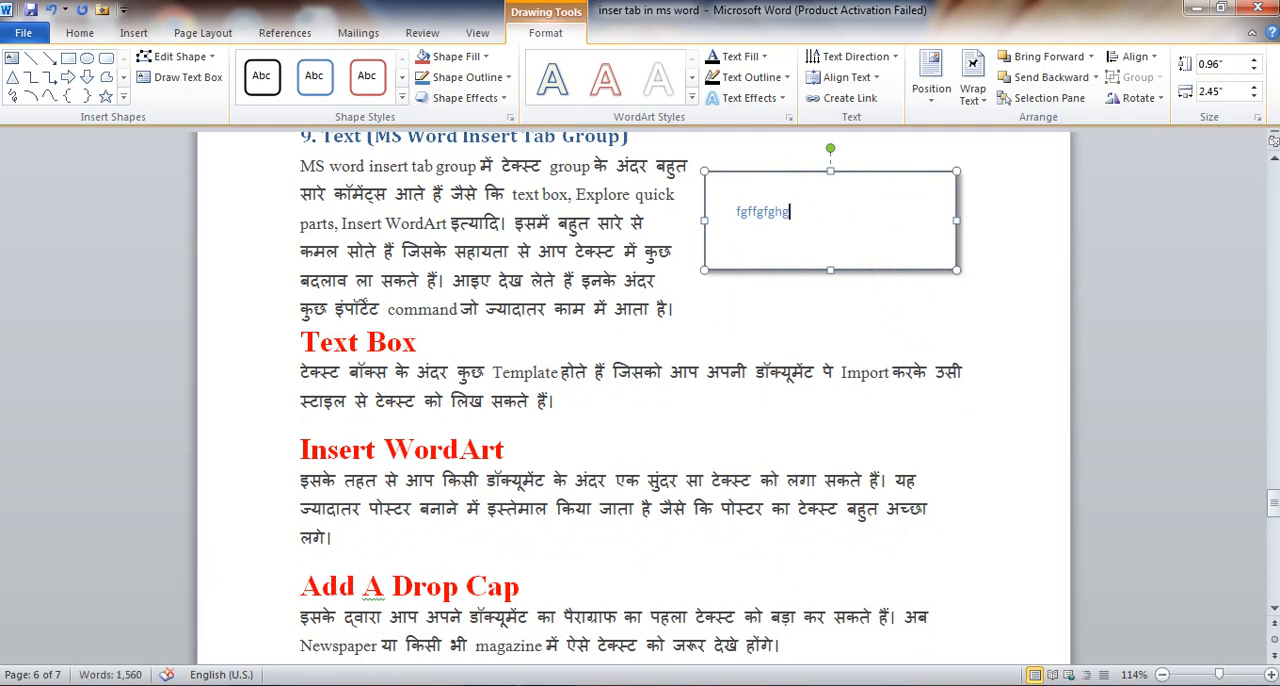
Shrink the Annual Quote text box to about 0.7" by 2.43", move it beside the Text Box paragraph, and undo the move
key("ctrl+a")
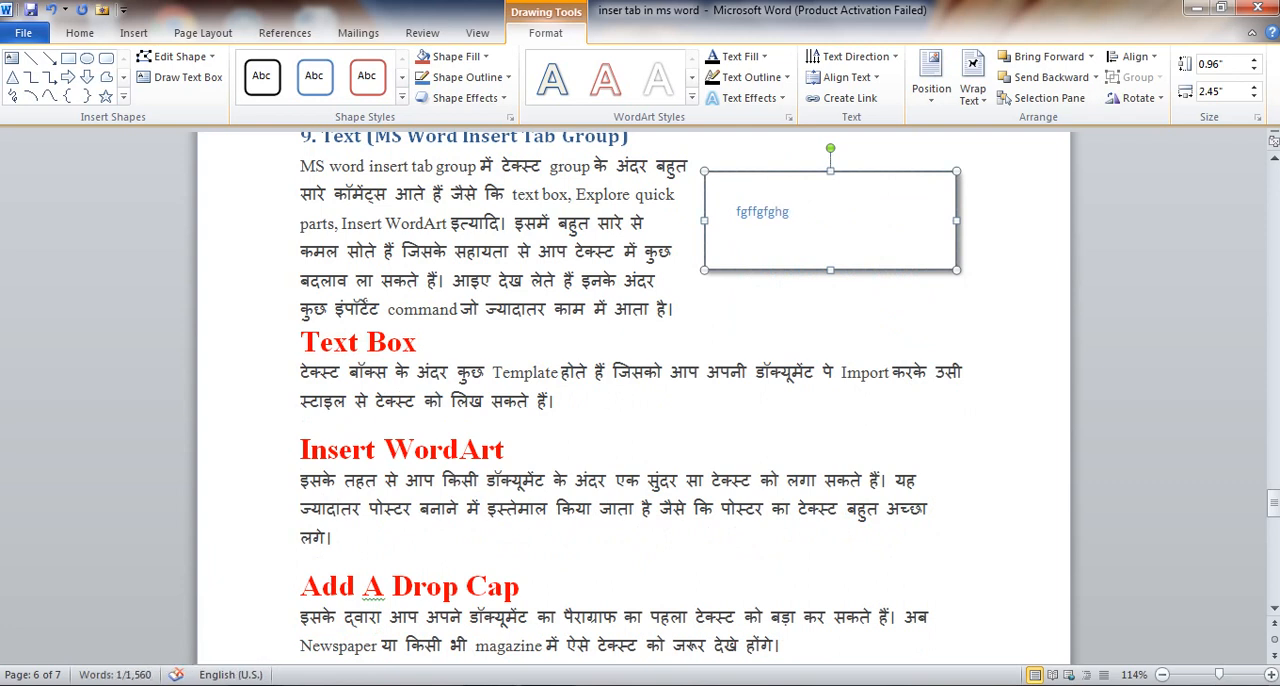
left_click_drag(704, 171, 753, 299)
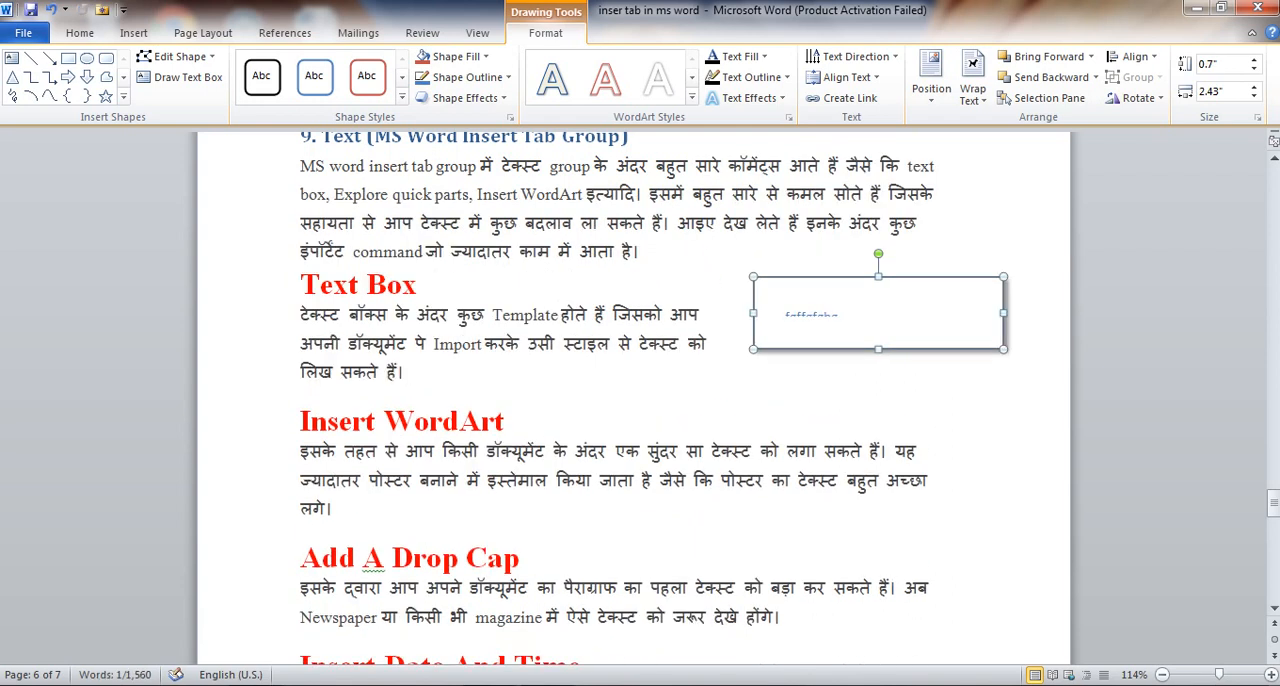
key("ctrl+z")
key("ctrl+z")
key("ctrl+z")
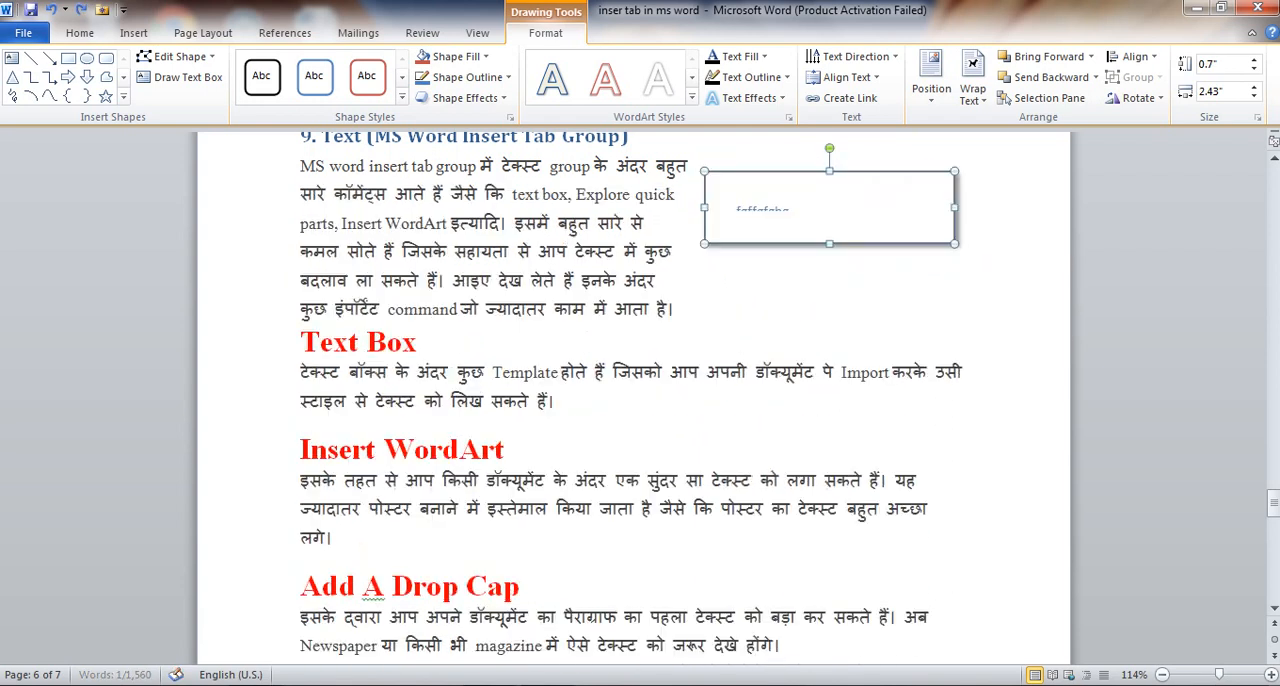
Undo the resizing, the sample text and the insertion of the Annual Quote text box
key("ctrl+z")
key("ctrl+z")
key("ctrl+z")
key("ctrl+z")
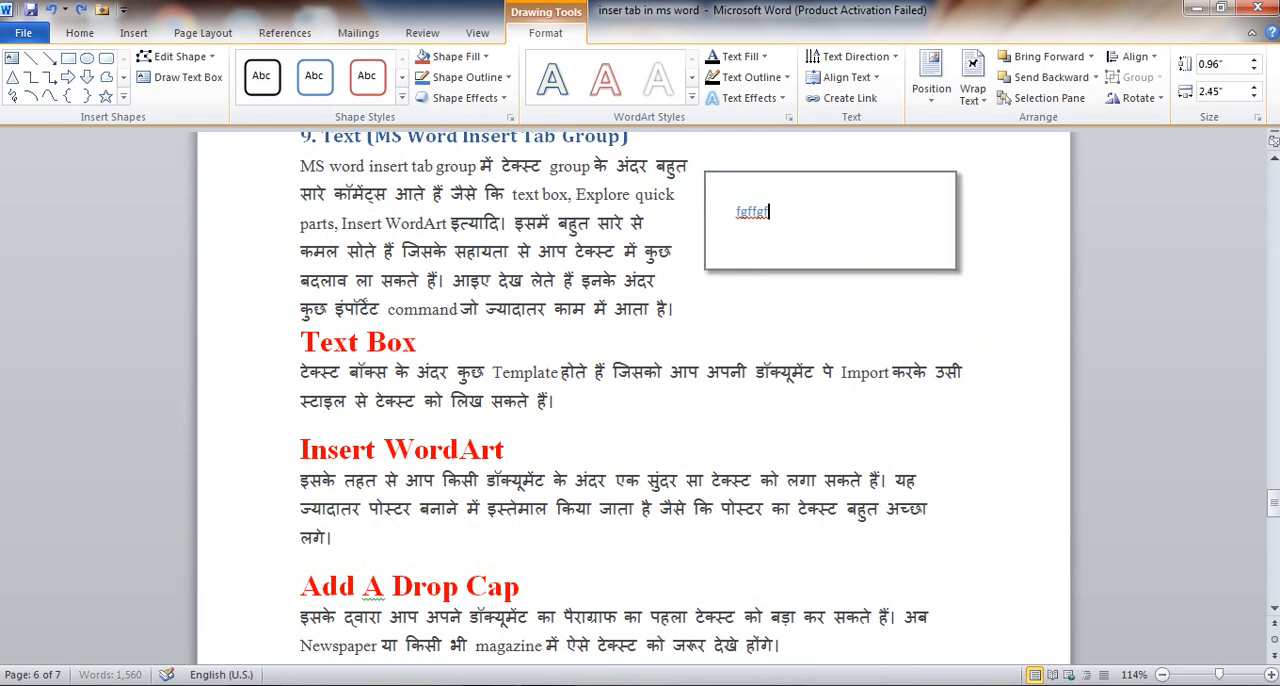
key("ctrl+z")
key("ctrl+z")
key("ctrl+z")
key("ctrl+z")
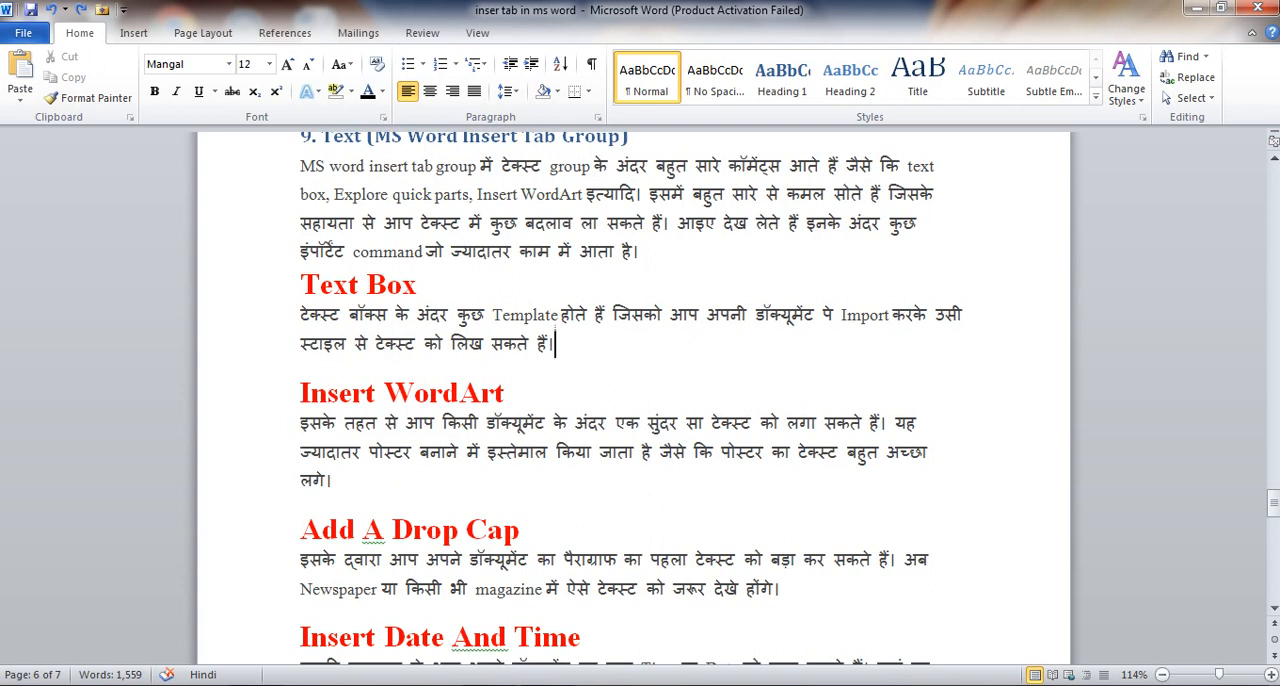
Insert a red WordArt at the end of the Insert WordArt paragraph, and enter ms word within its placeholder text
left_click(333, 481)
left_click(133, 33)
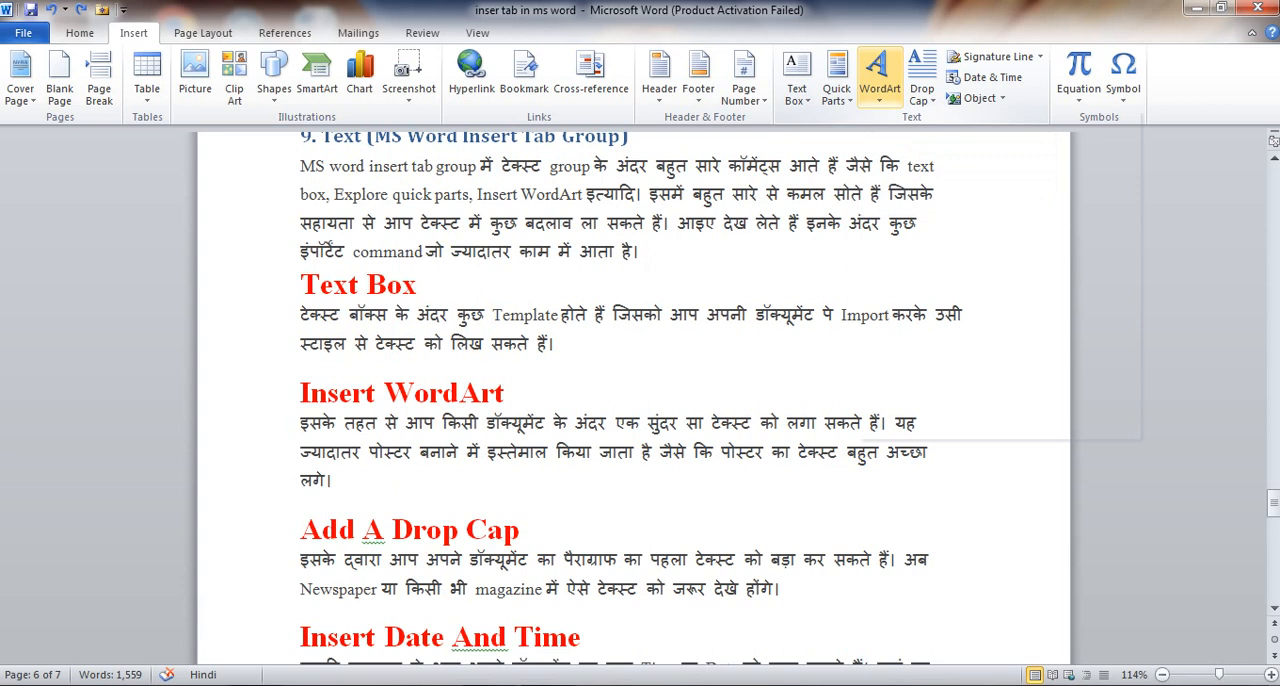
left_click(879, 78)
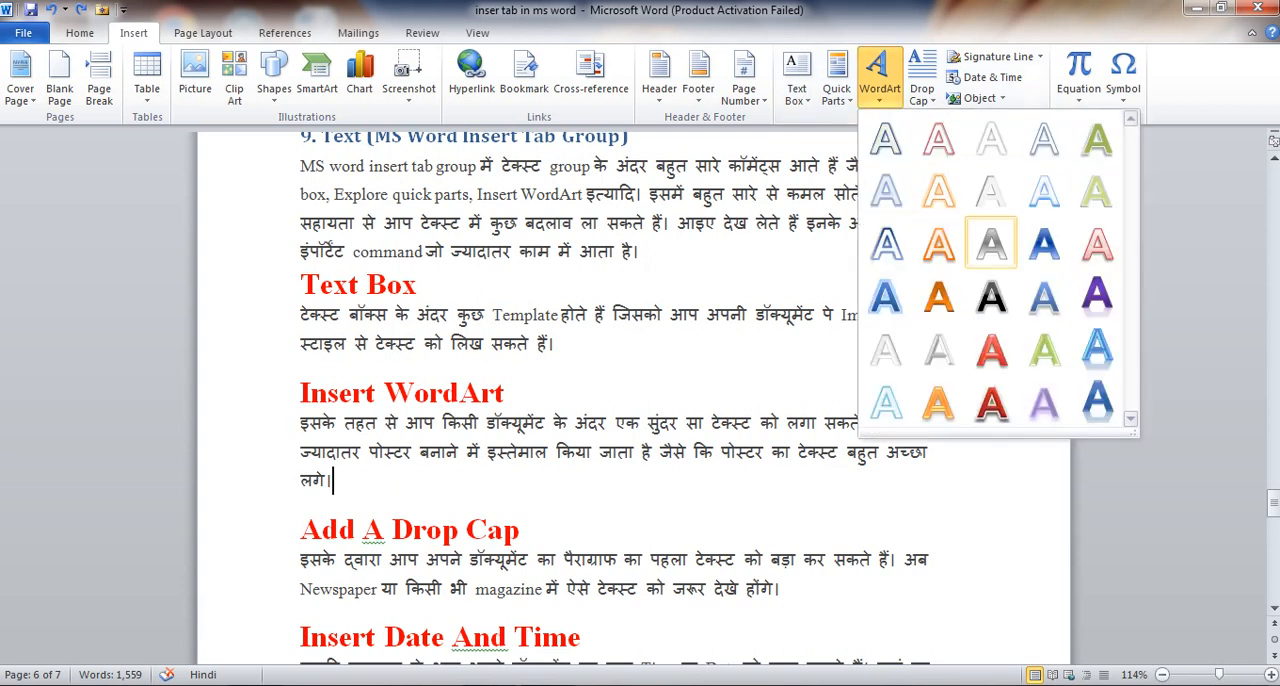
left_click(991, 348)
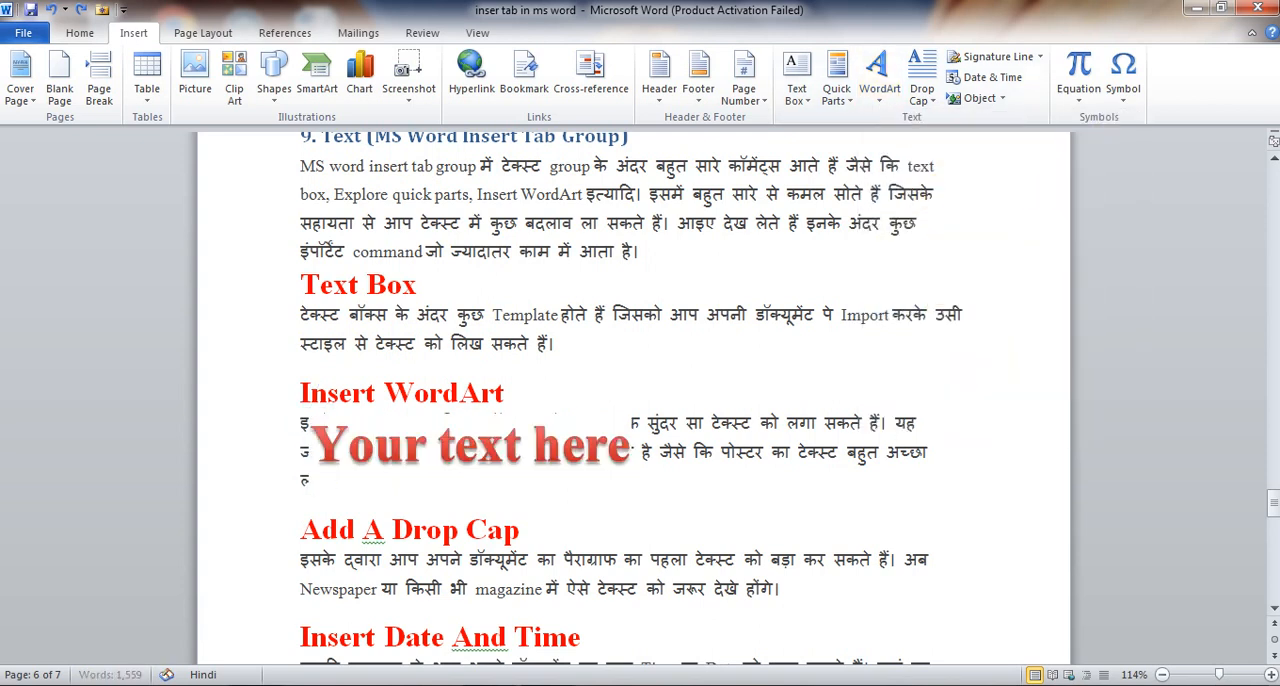
left_click(504, 446)
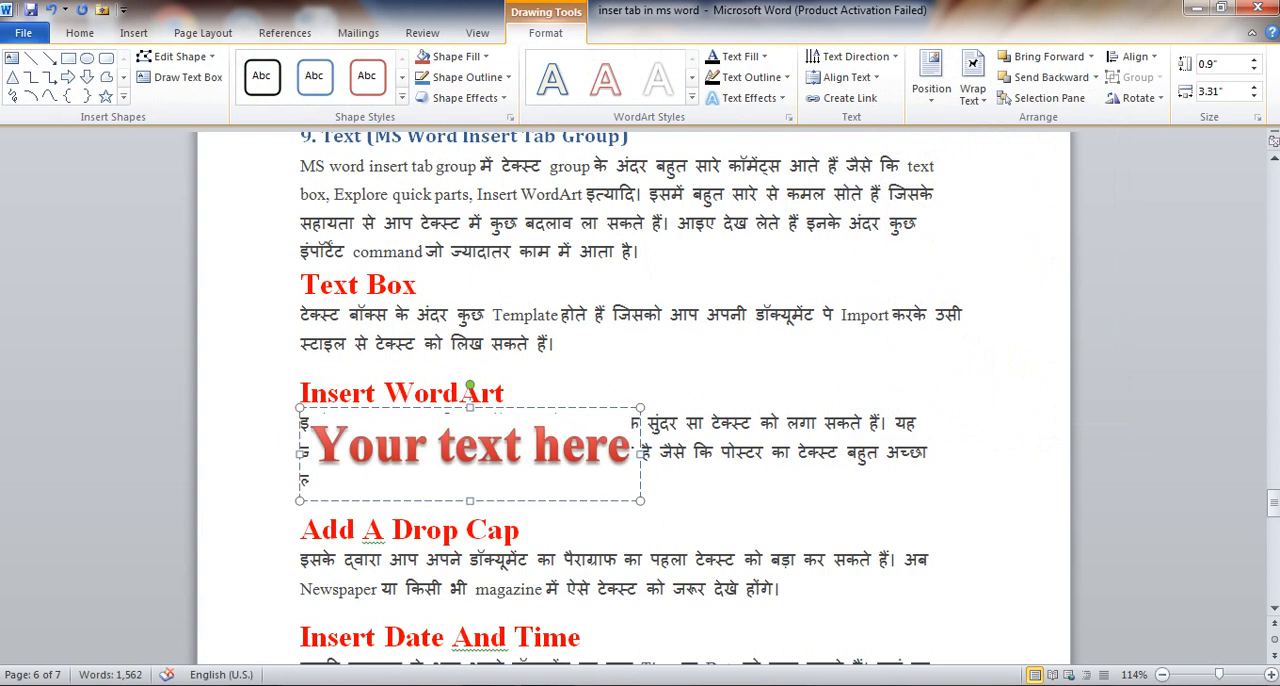
type("ms")
type("word")
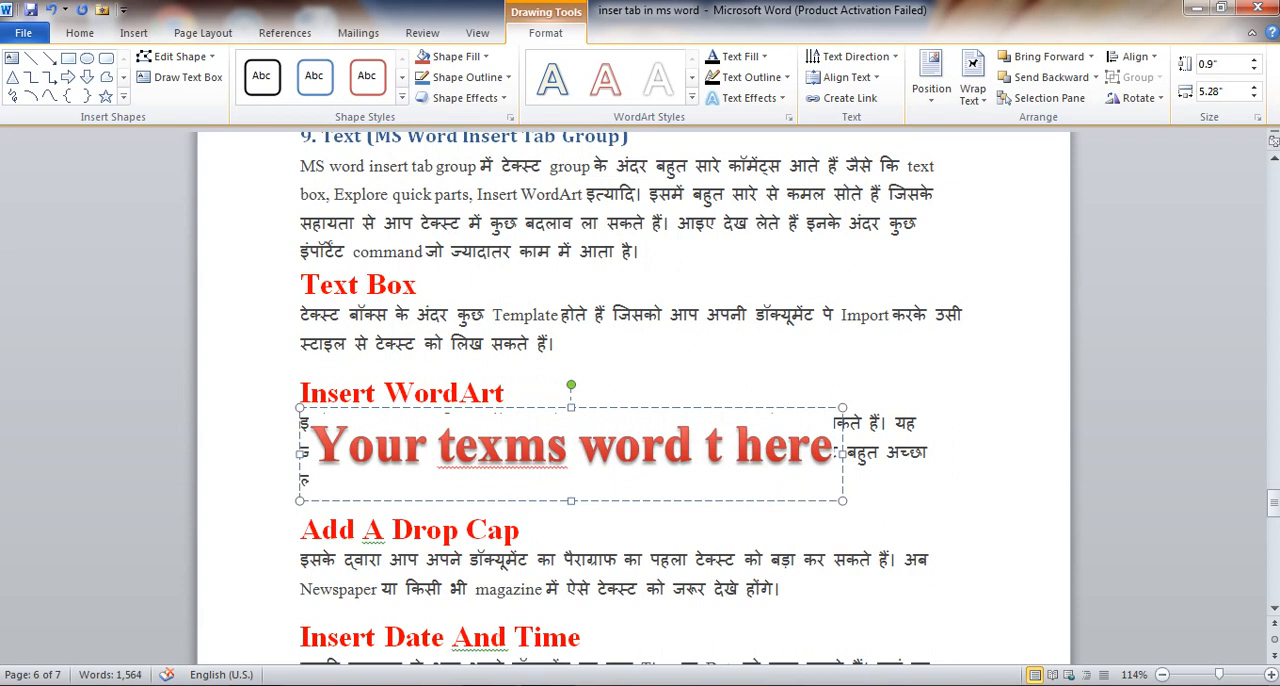
Replace the whole WordArt text with Ms word insert tab
left_click(811, 448)
left_click_drag(832, 449, 312, 449)
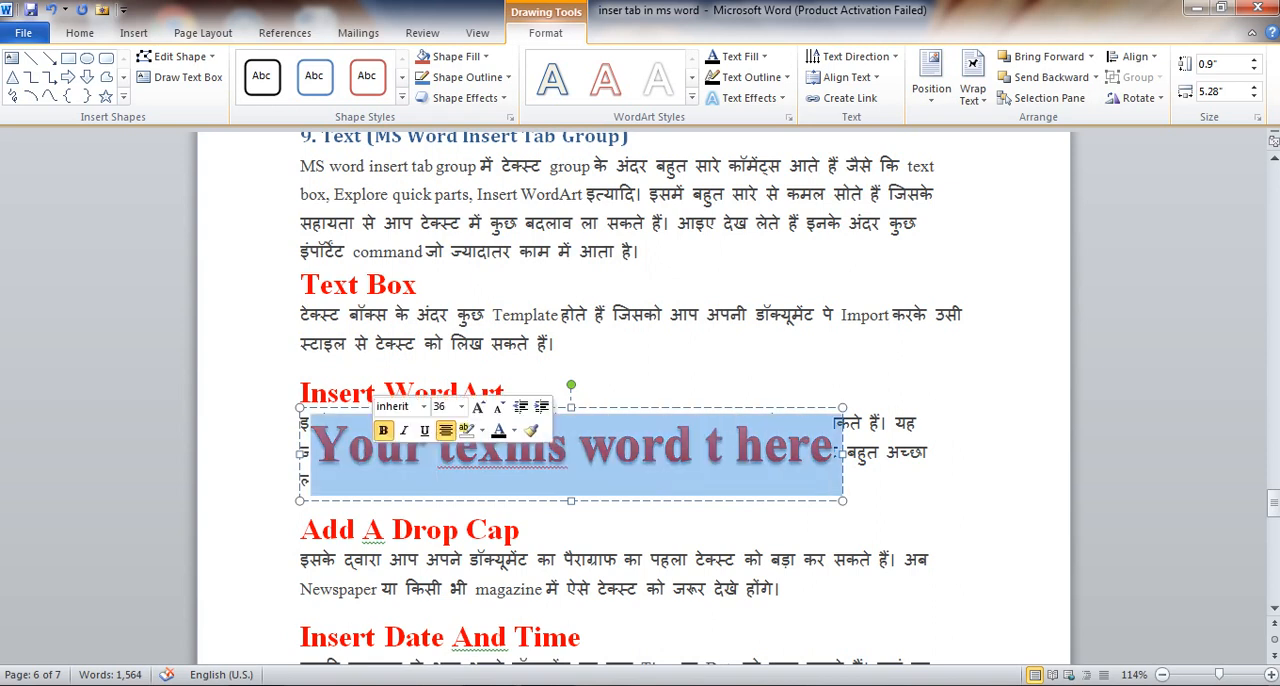
type("ms word")
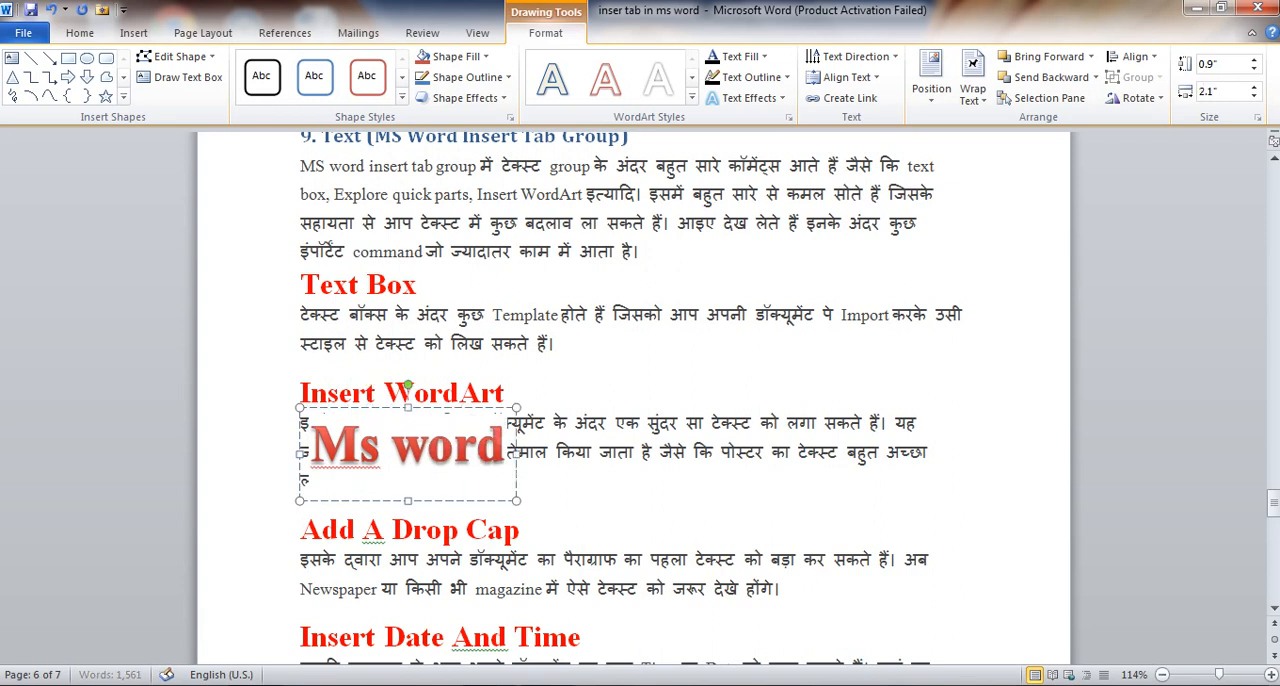
type(" in")
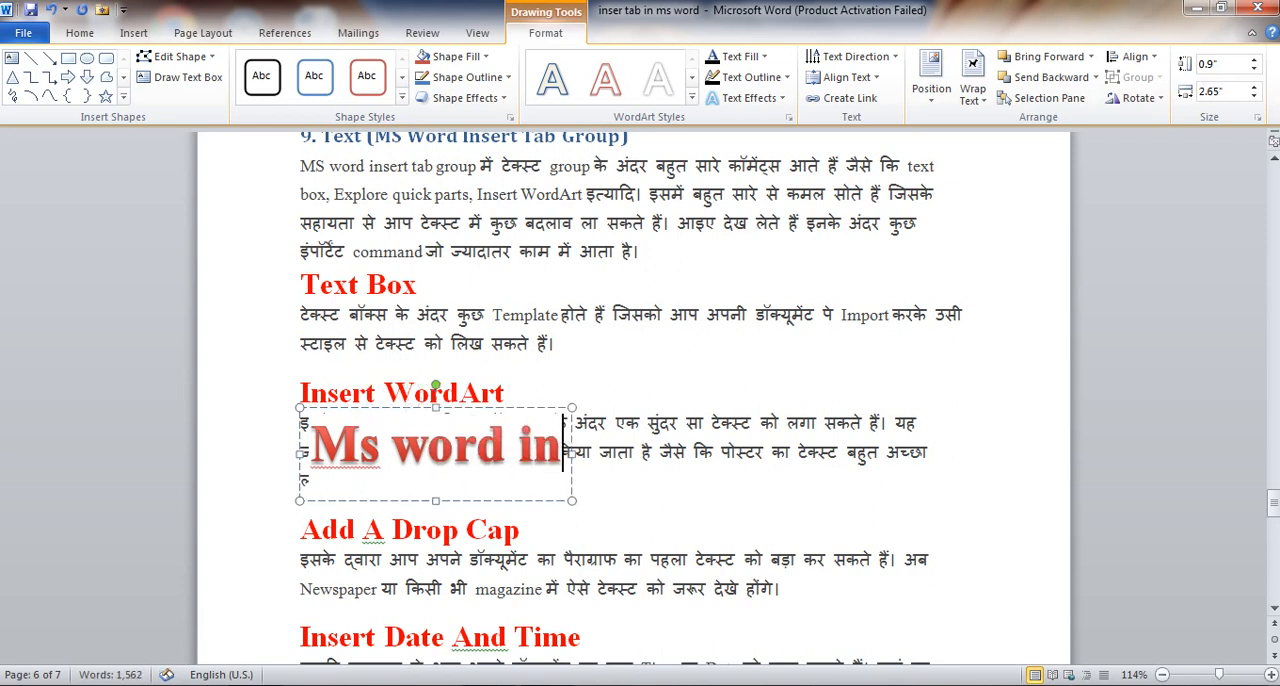
type("ser")
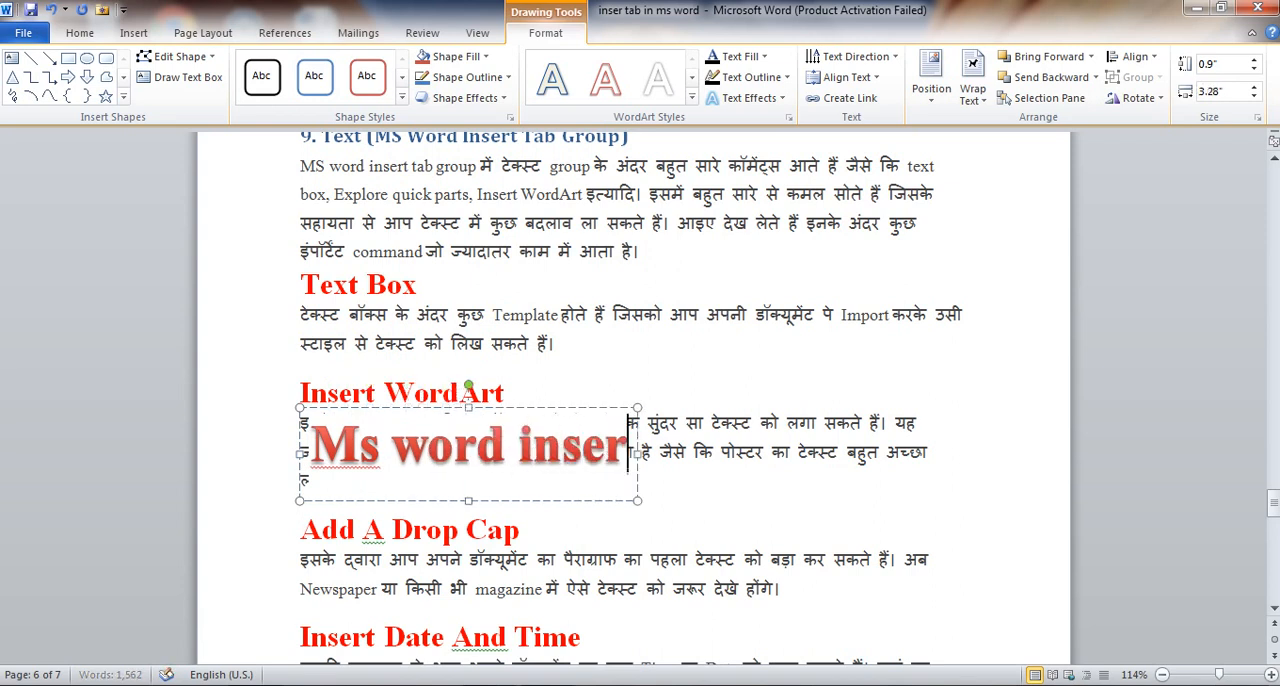
type("t tab")
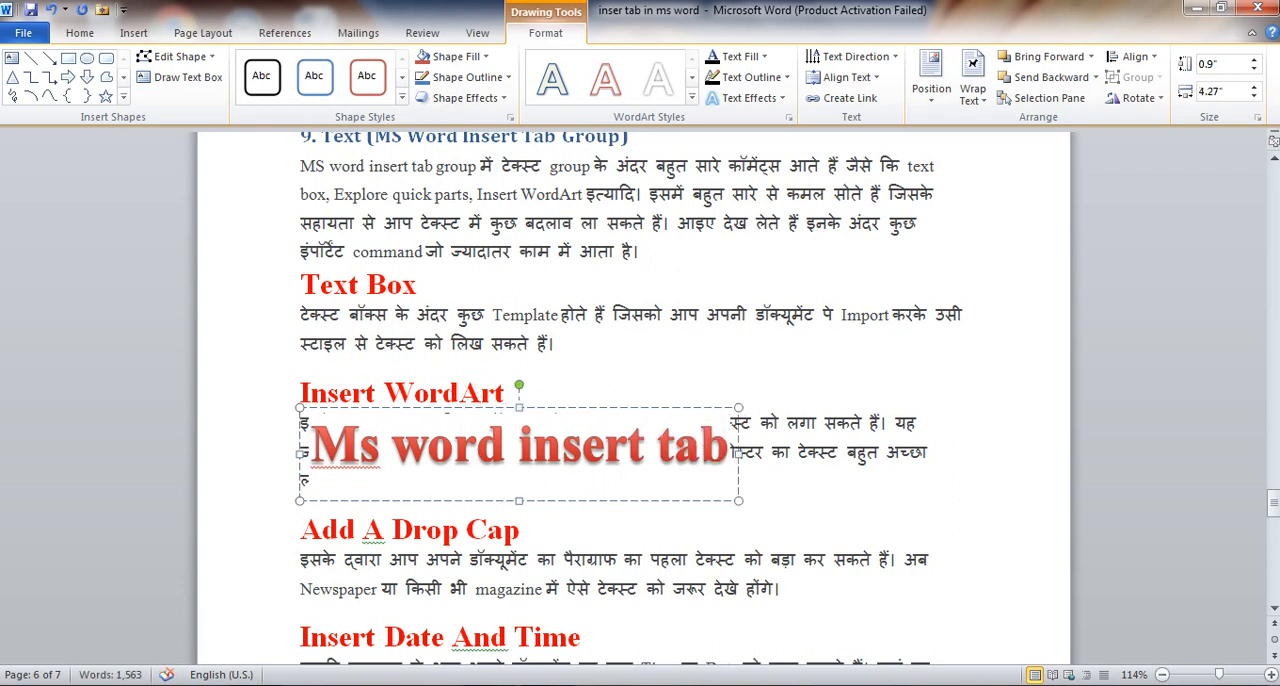
Add a blank line below the Add A Drop Cap heading, and resize the WordArt frame downward to a height of about 1.04"
left_click(820, 500)
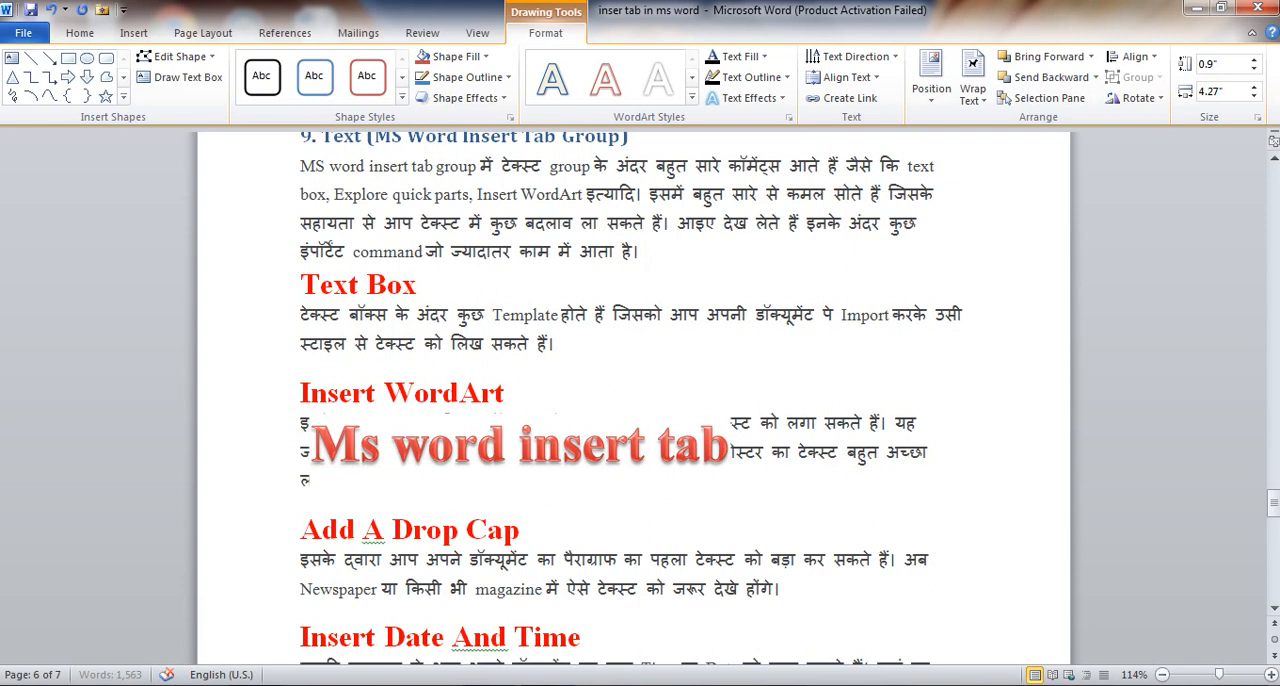
key("Return")
left_click(477, 445)
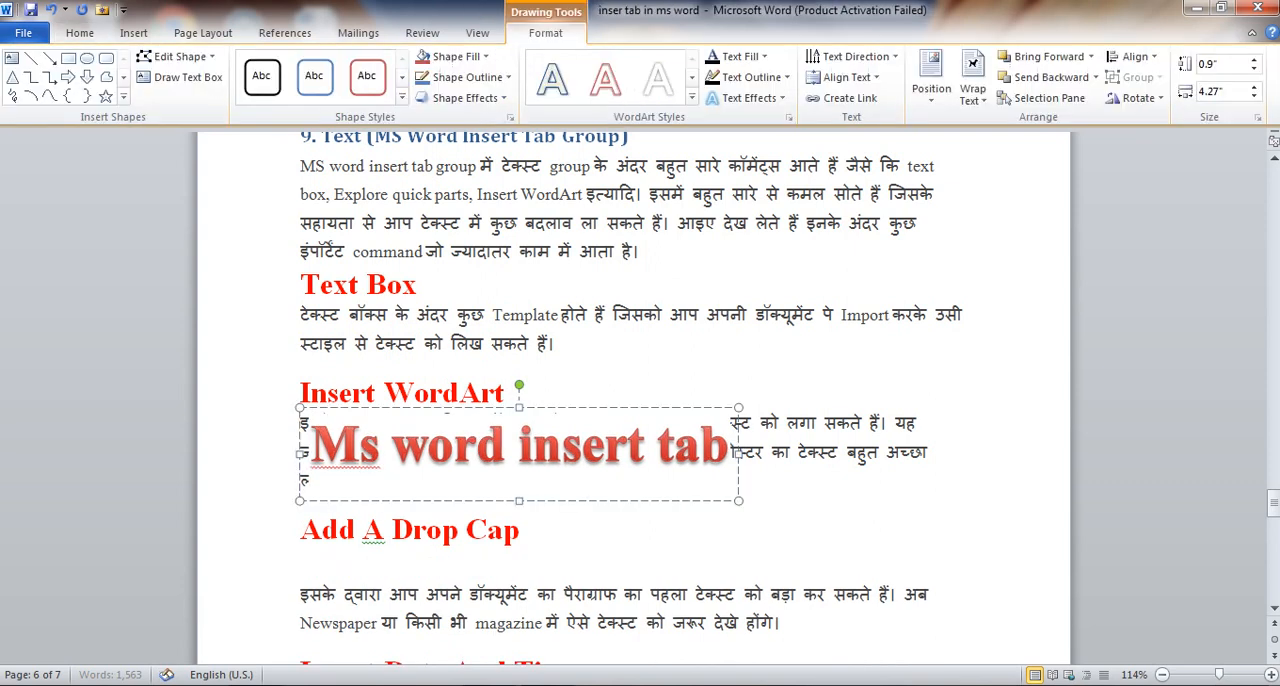
mouse_move(519, 407)
left_mouse_down()
mouse_move(519, 373)
mouse_move(519, 427)
left_mouse_up()
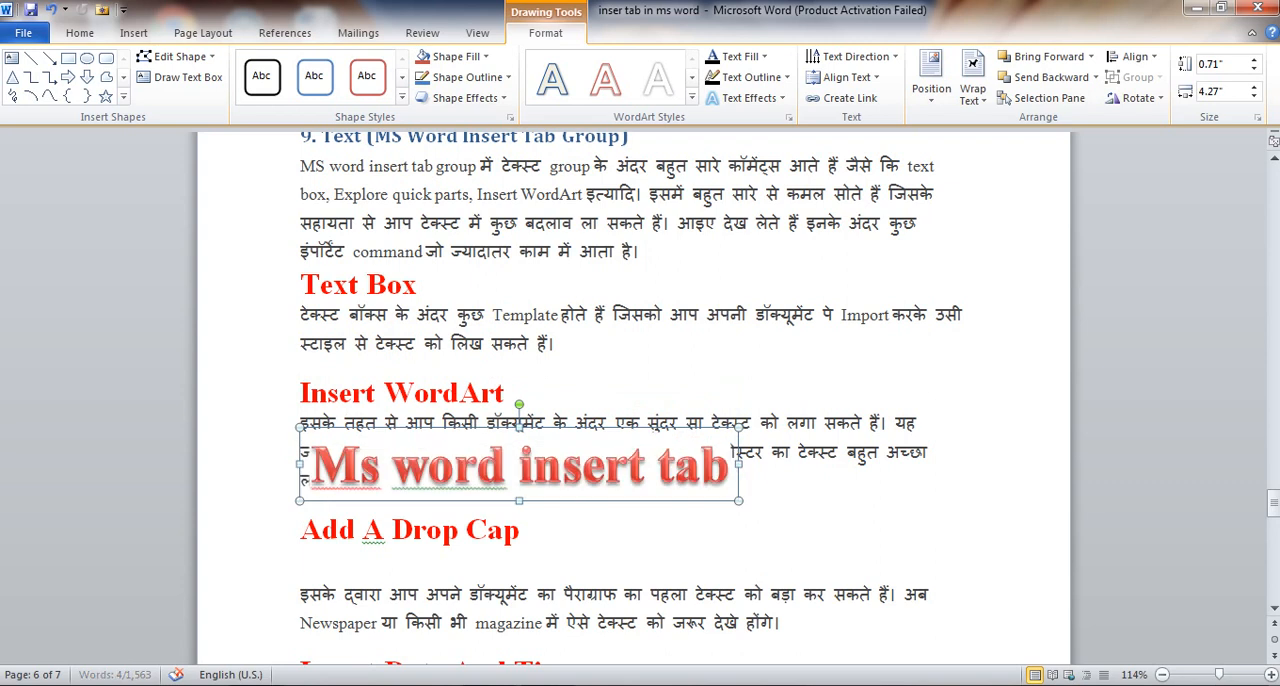
left_click_drag(519, 427, 519, 450)
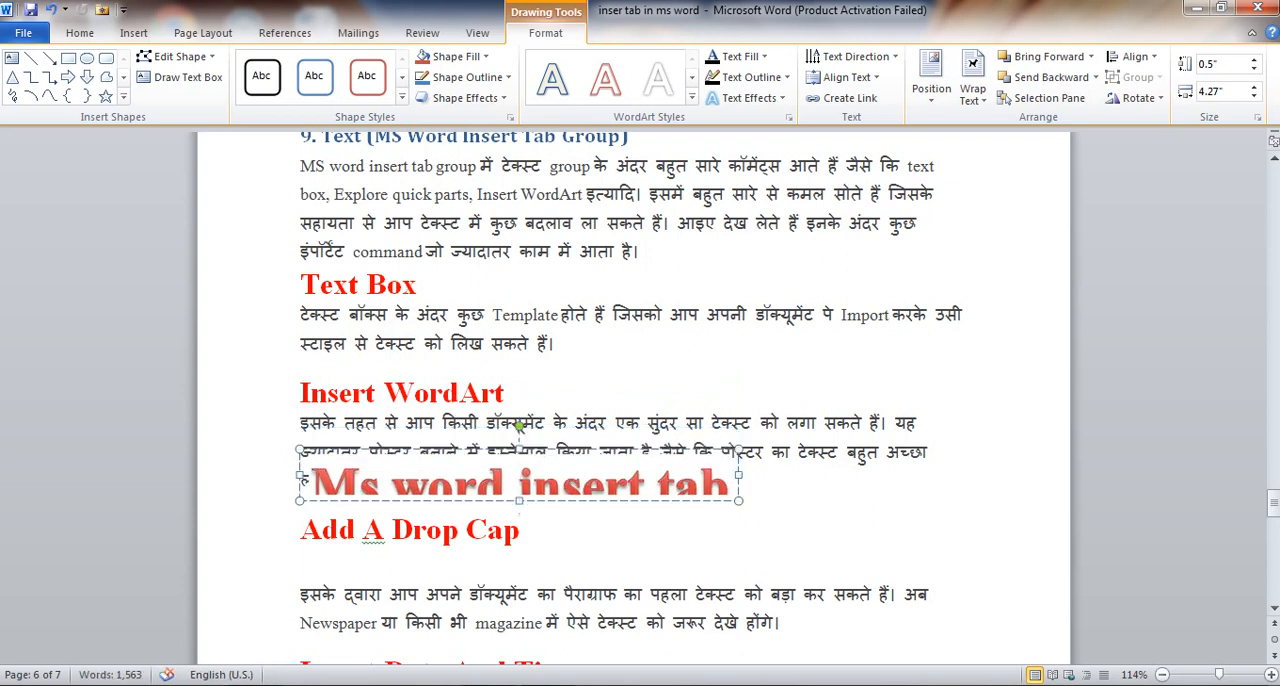
left_click_drag(519, 500, 519, 556)
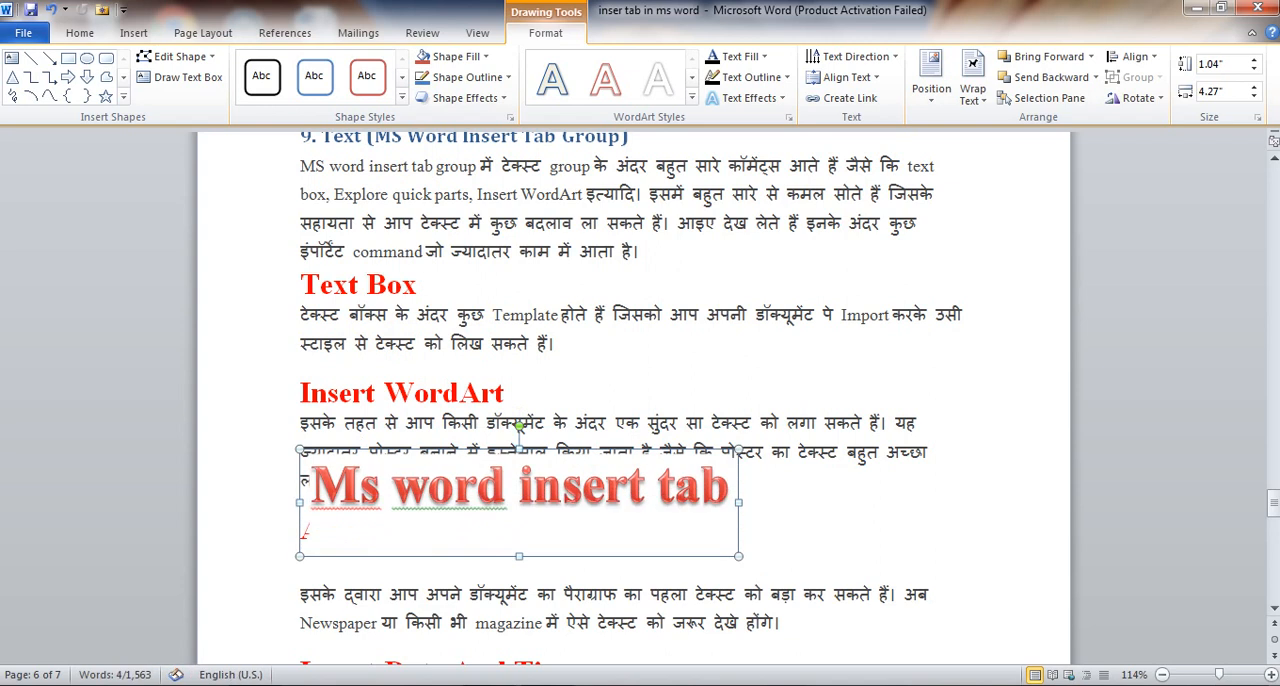
left_click(520, 528)
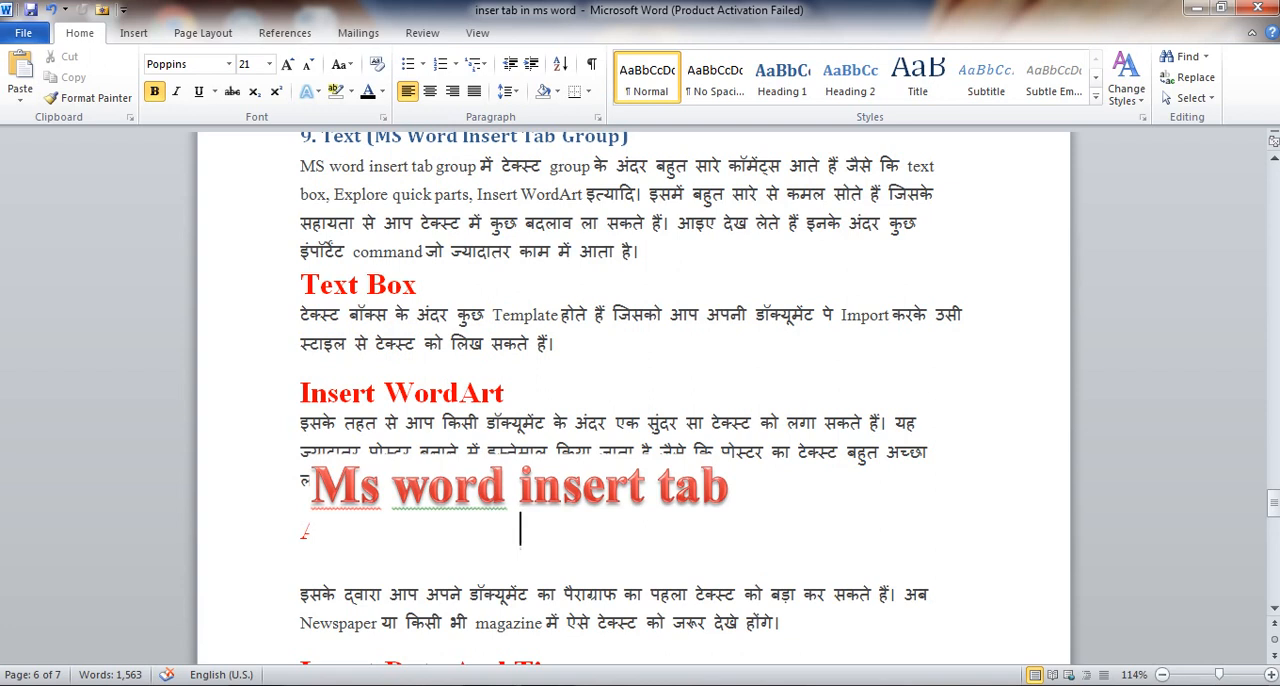
Undo the last height change of the WordArt, and stretch its frame upward over the Insert WordArt heading
left_click(134, 33)
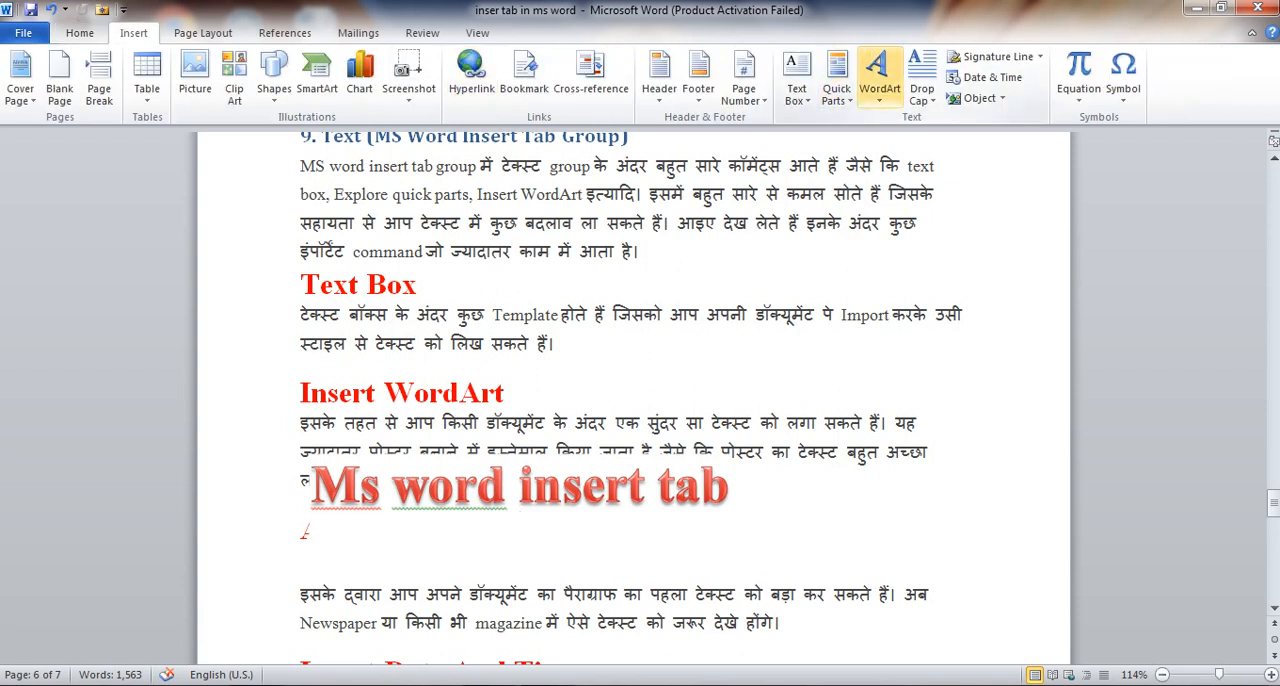
key("ctrl+z")
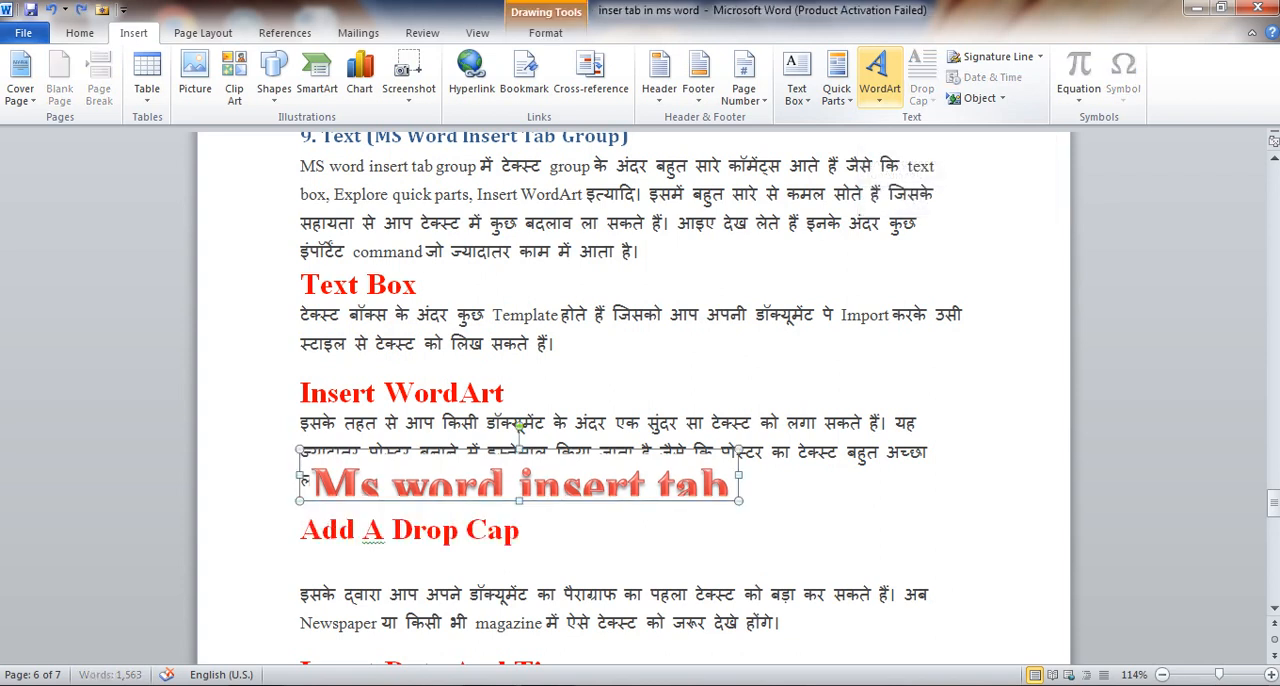
left_click_drag(519, 449, 519, 379)
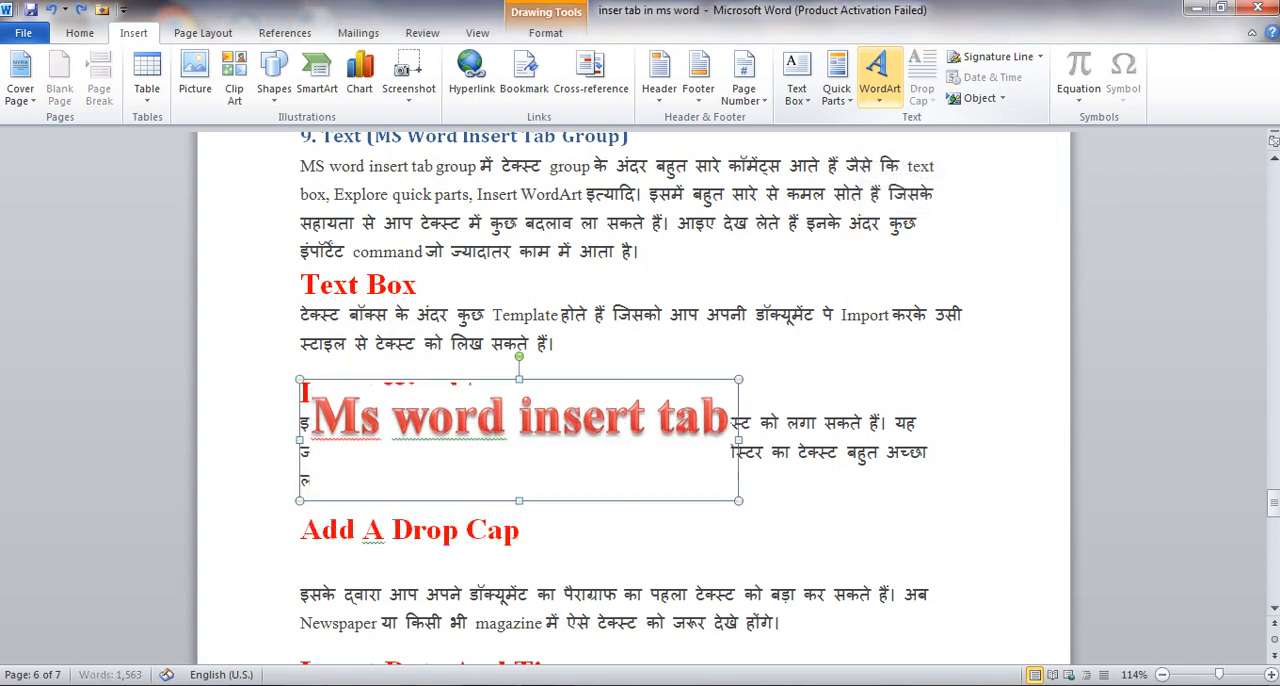
Undo the WordArt resizing, the added blank line, the WordArt text and the insertion of the WordArt
key("ctrl+z")
key("ctrl+z")
key("ctrl+z")
key("ctrl+z")
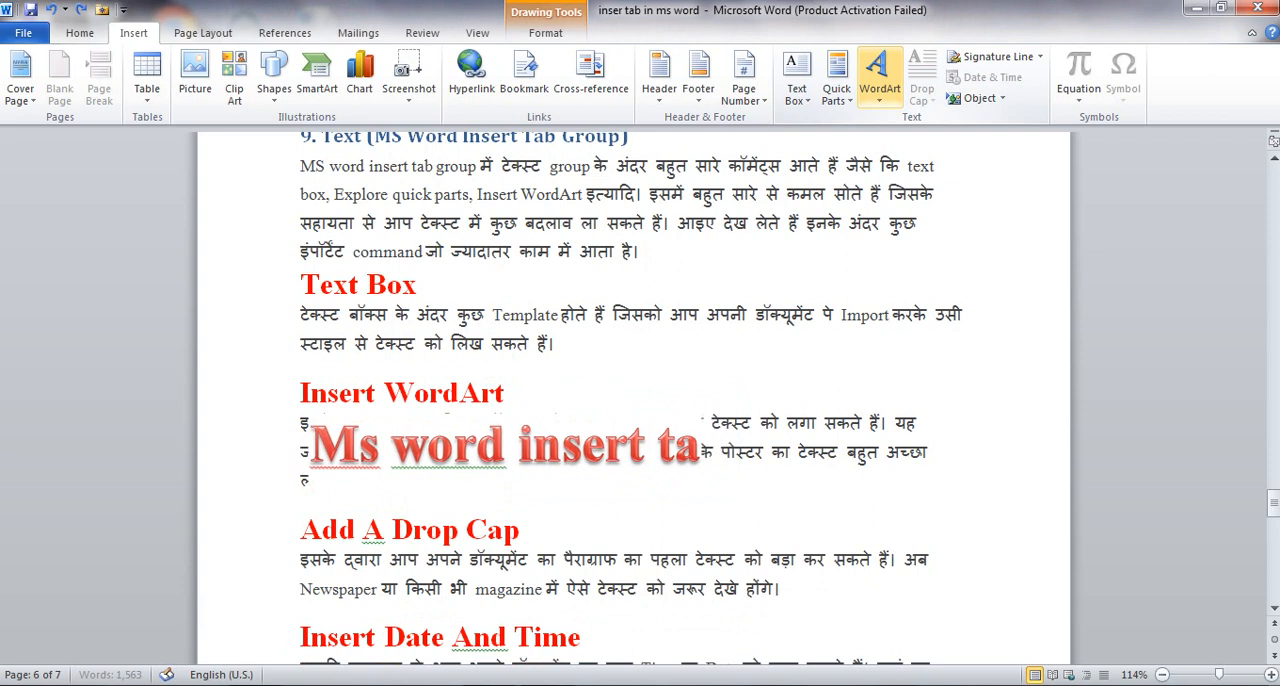
key("ctrl+z")
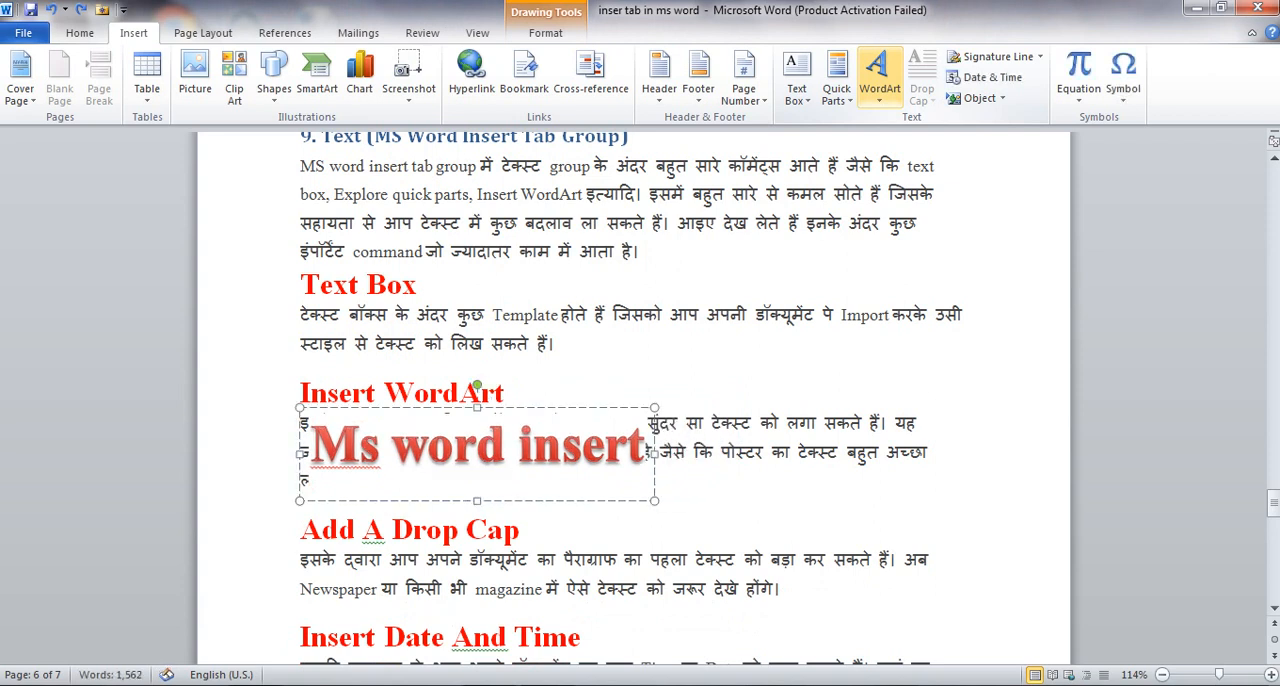
key("ctrl+z")
key("ctrl+z")
key("ctrl+z")
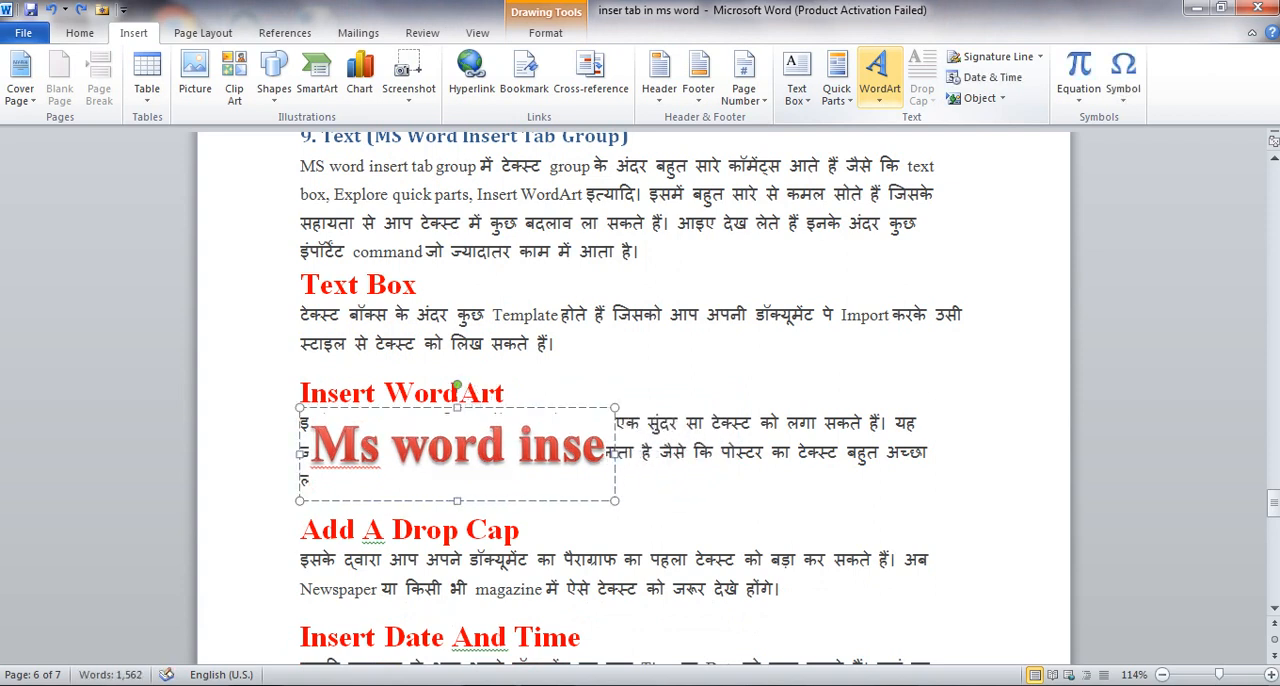
key("ctrl+z")
key("ctrl+z")
key("ctrl+z")
key("ctrl+z")
key("ctrl+z")
key("ctrl+z")
key("ctrl+z")
key("ctrl+z")
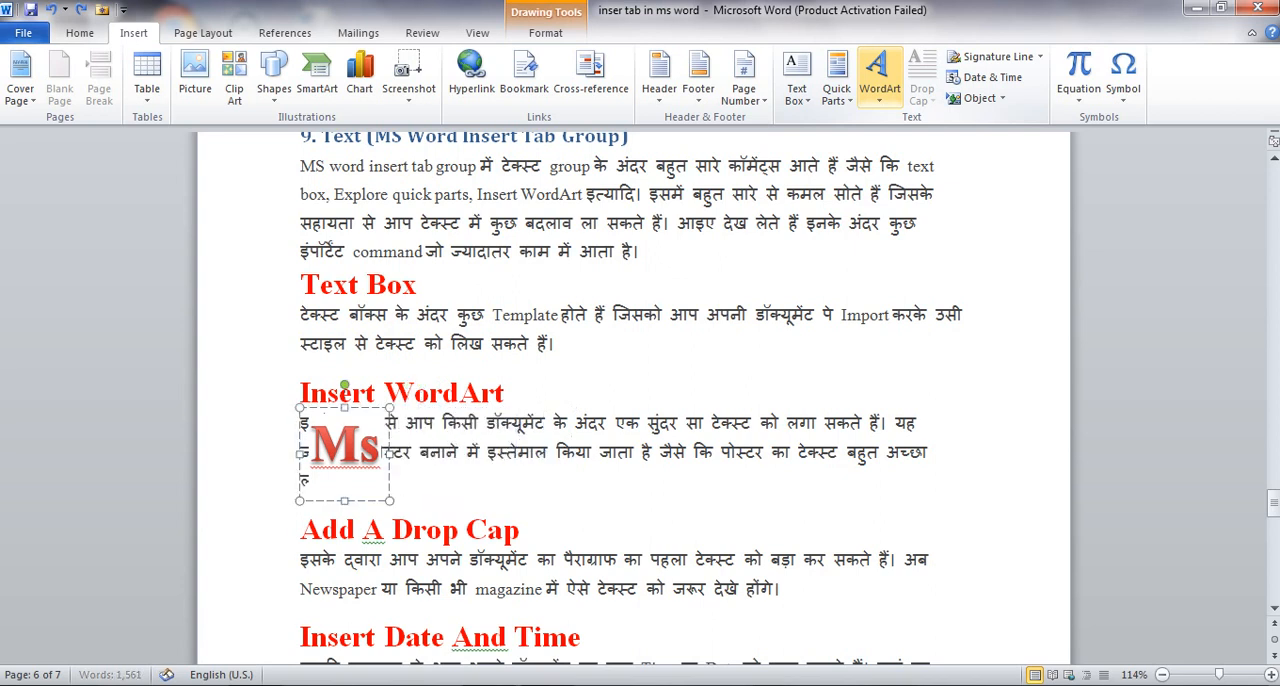
key("ctrl+z")
key("ctrl+z")
key("ctrl+z")
key("ctrl+z")
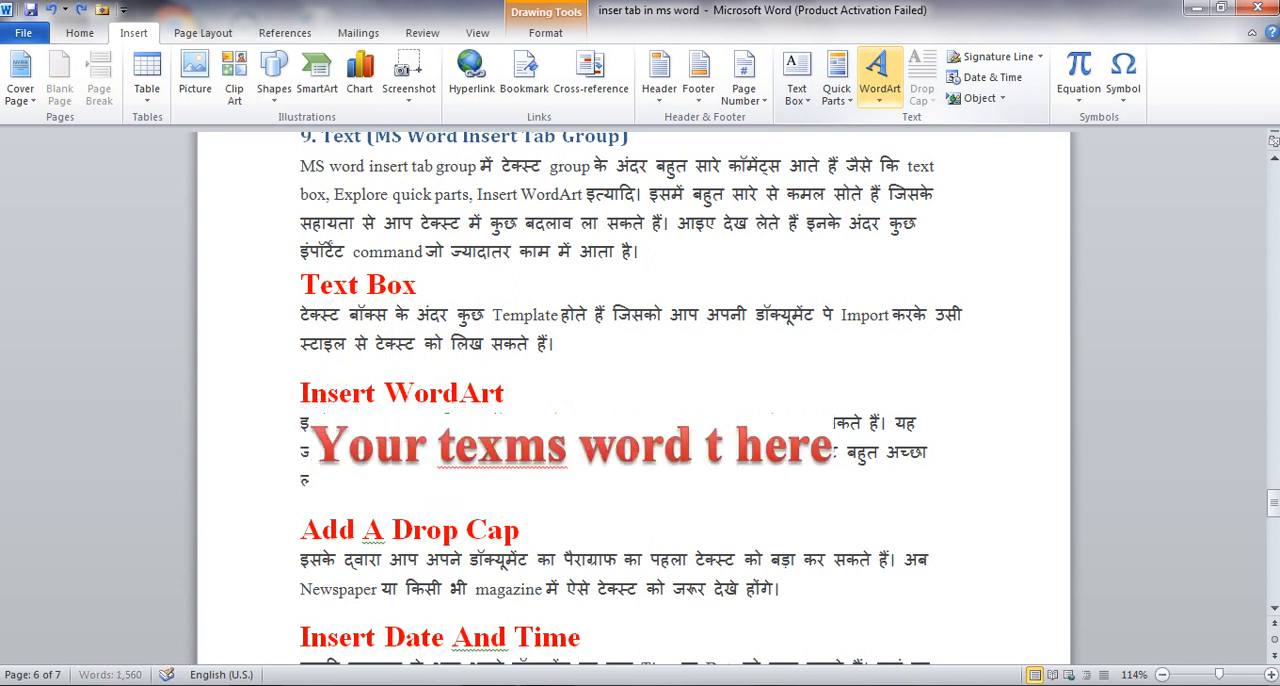
key("ctrl+z")
key("ctrl+z")
key("ctrl+z")
key("ctrl+z")
key("ctrl+z")
key("ctrl+z")
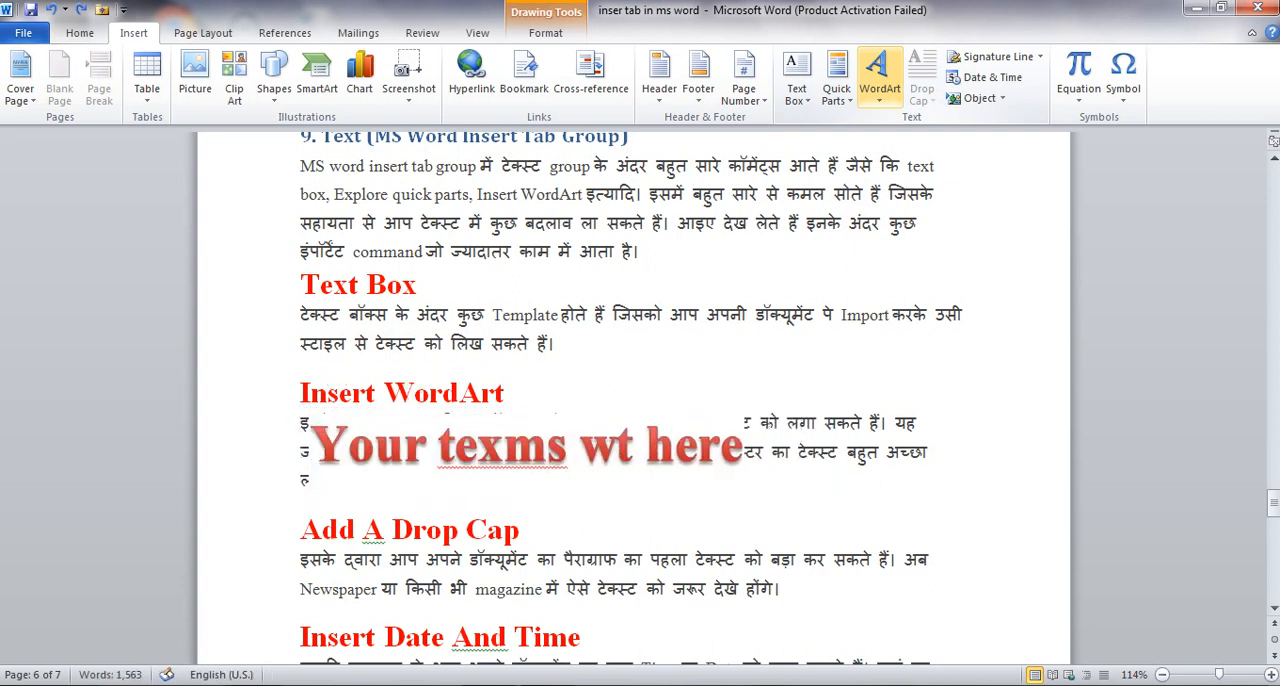
key("ctrl+z")
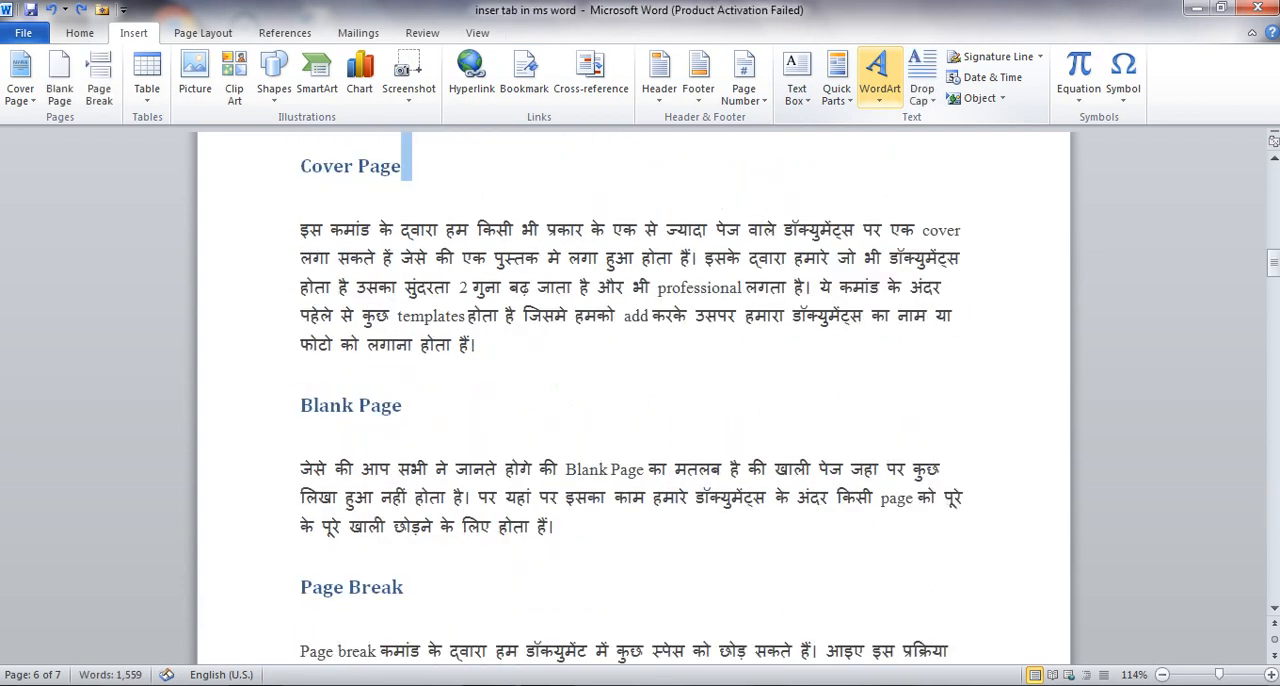
Return to the Add A Drop Cap section on page 6, and apply a Dropped drop cap at the current cursor position
scroll(633, 400, "down", 5)
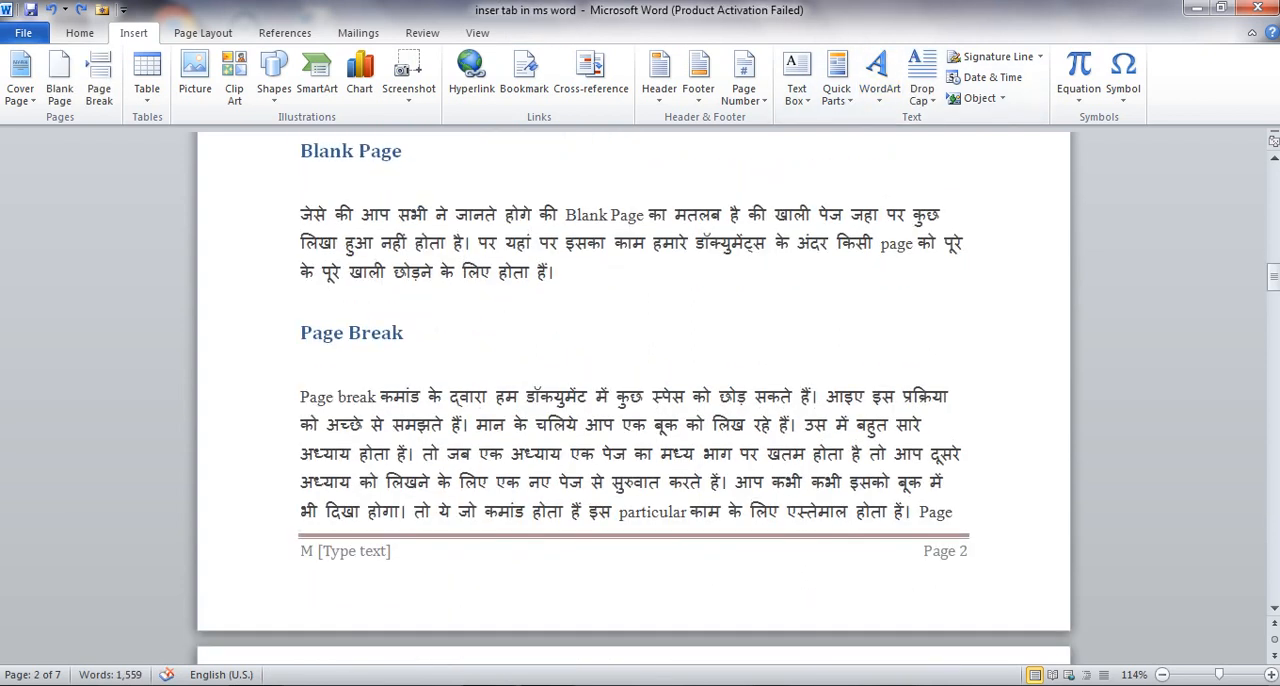
left_click_drag(1273, 280, 1273, 500)
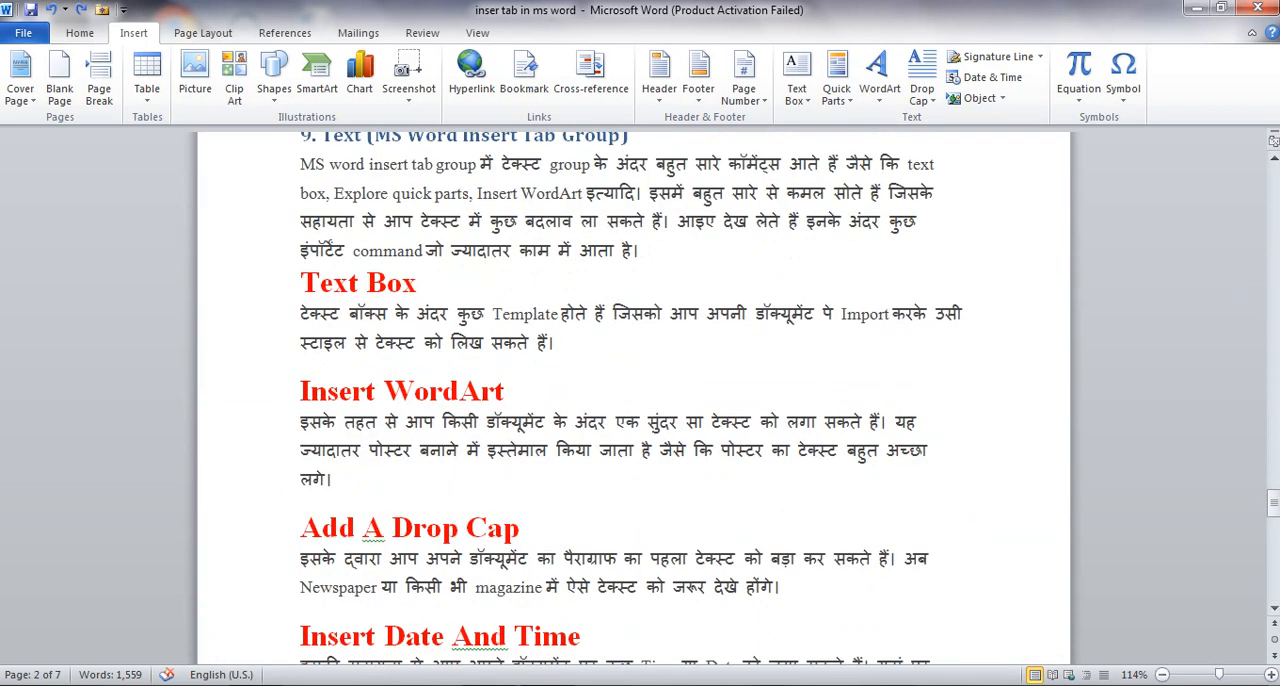
scroll(633, 400, "down", 1)
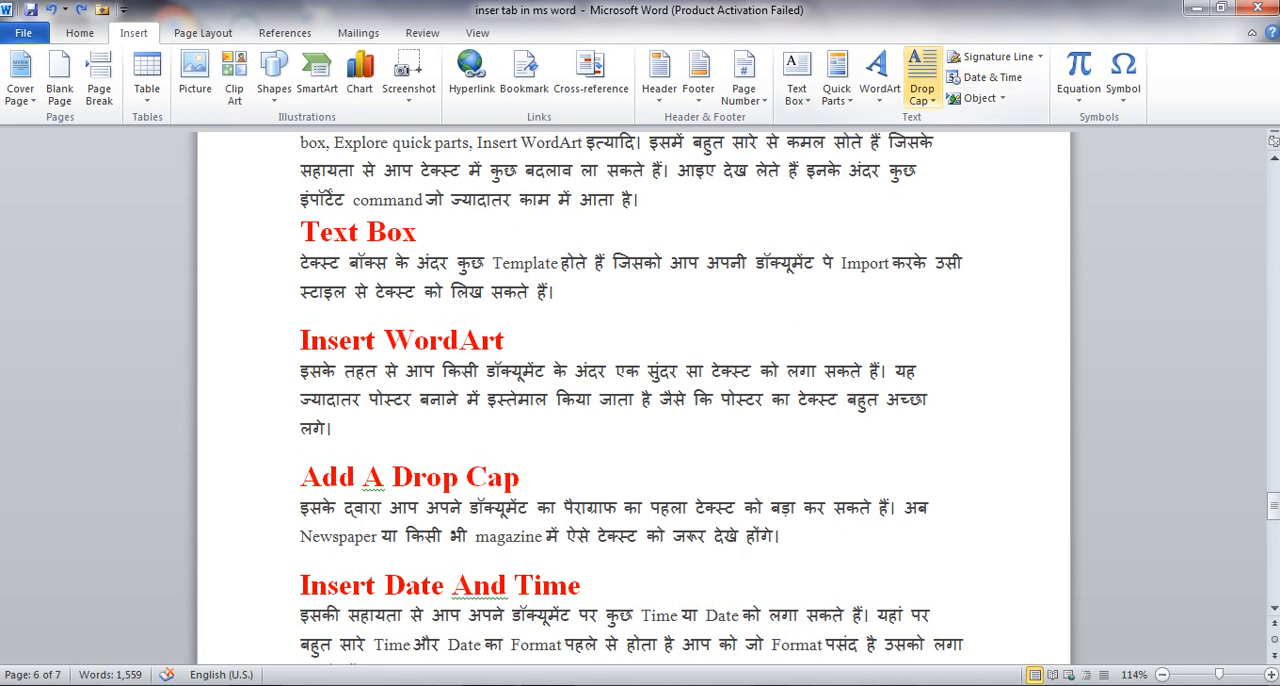
left_click(922, 78)
left_click(975, 172)
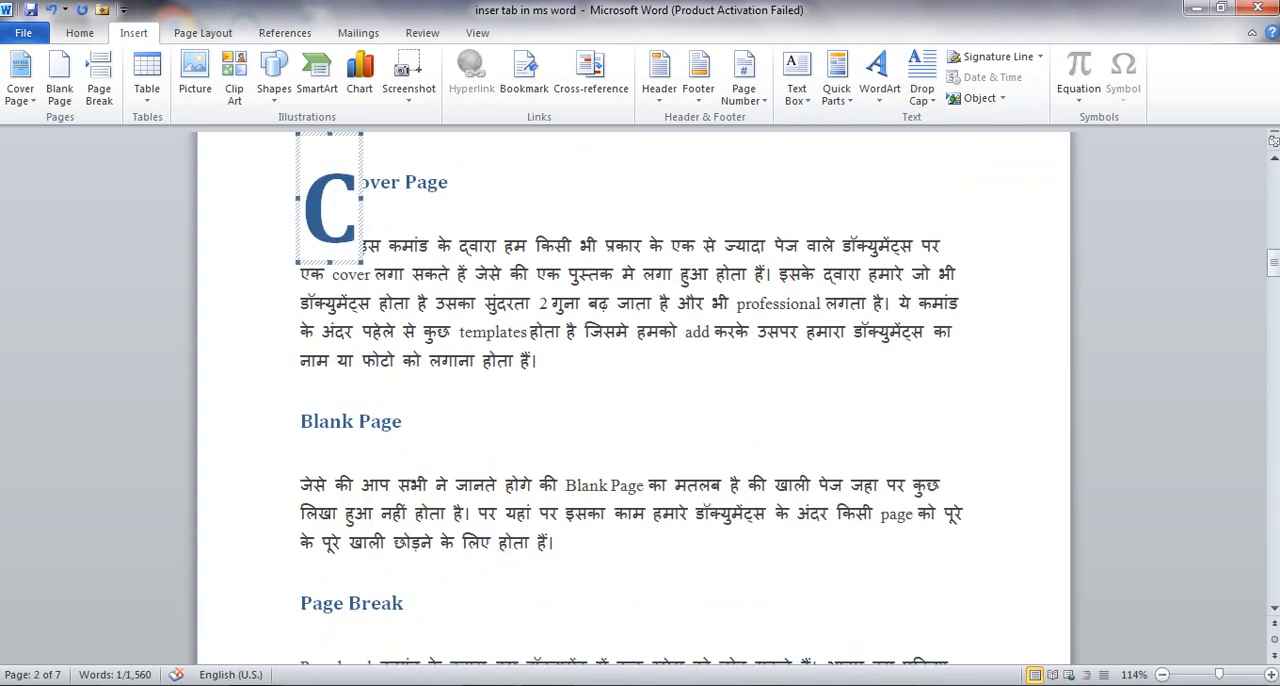
Undo the drop cap applied to the Cover Page heading
left_click(497, 246)
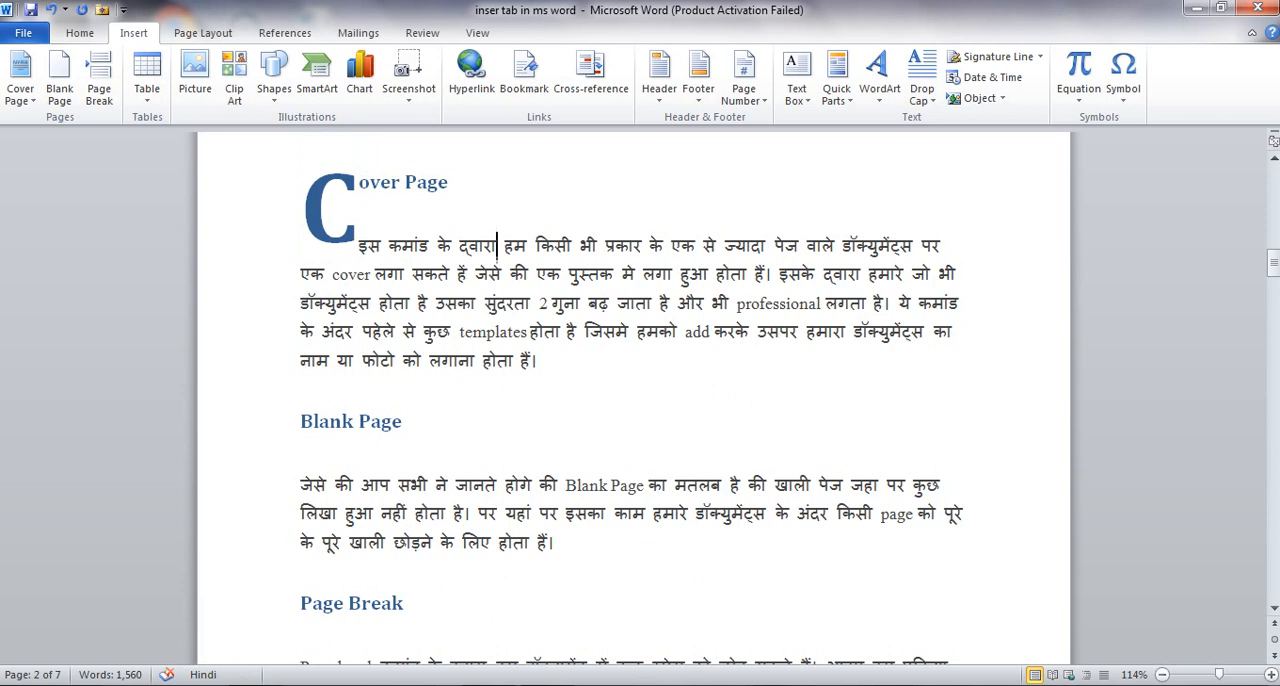
key("ctrl+z")
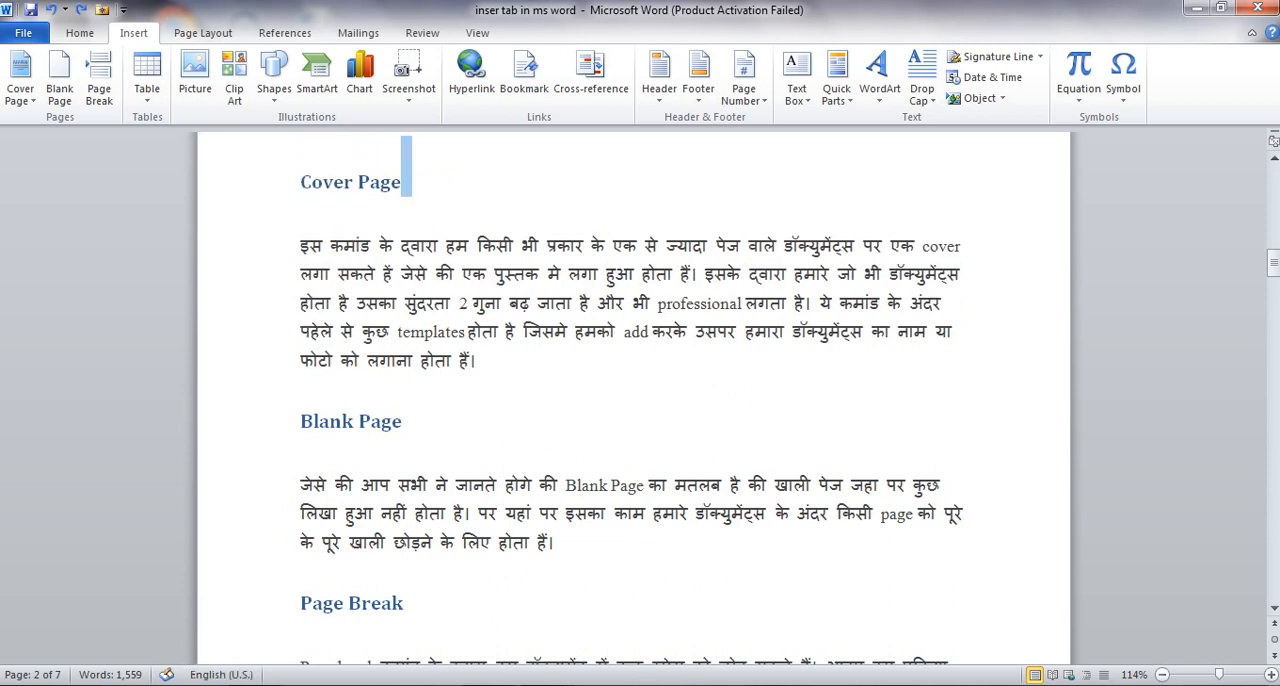
Preview a Dropped drop cap on the selected first word इसके of the Insert WordArt paragraph on page 6, without applying it
scroll(630, 400, "down", 4)
left_click_drag(1273, 288, 1273, 513)
left_click_drag(300, 233, 336, 233)
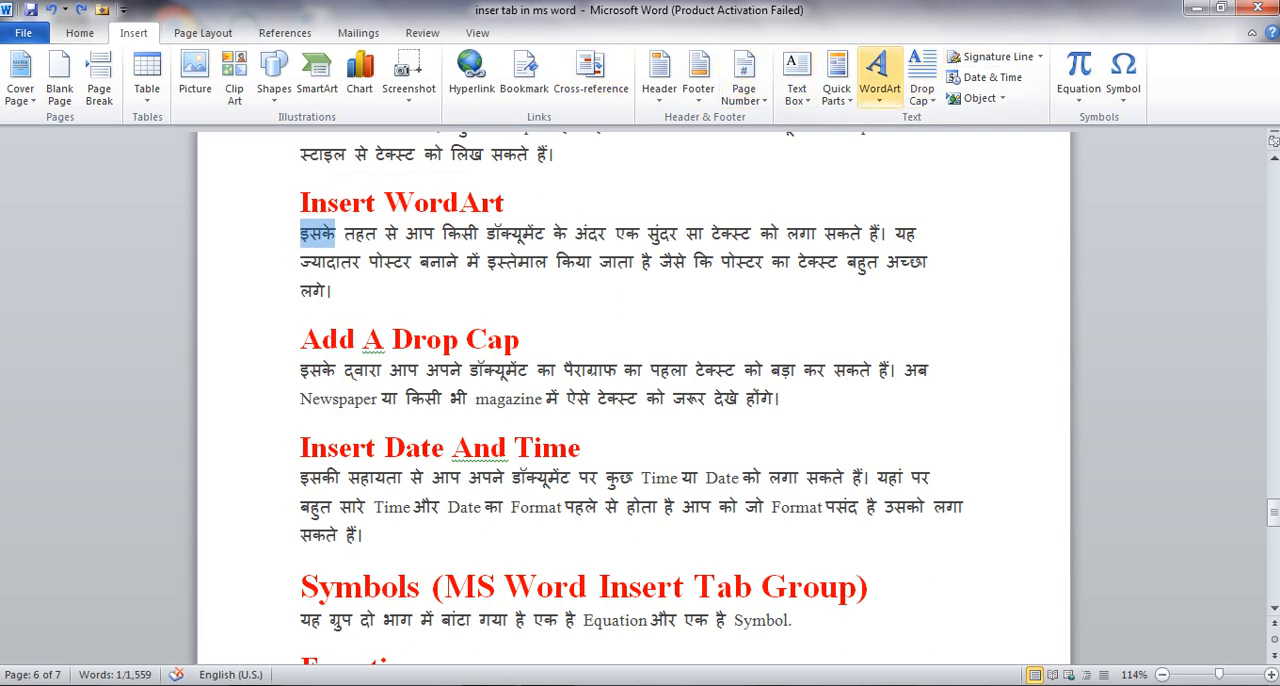
left_click(921, 88)
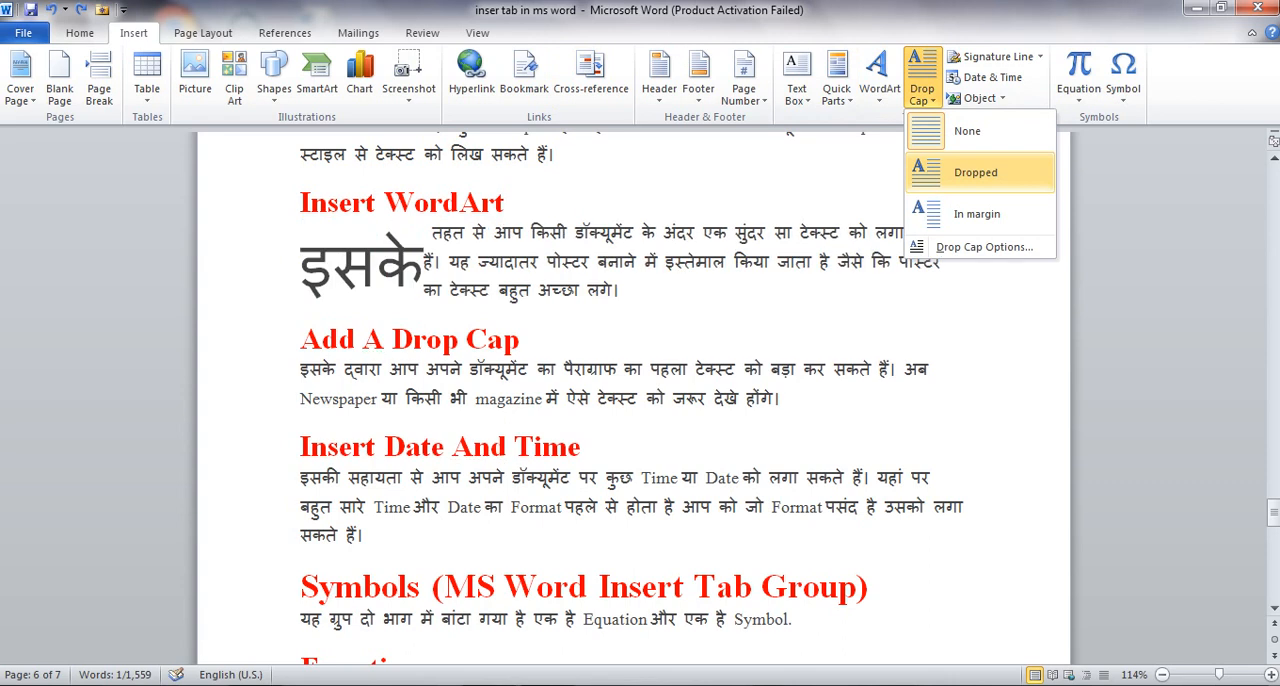
left_click(328, 262)
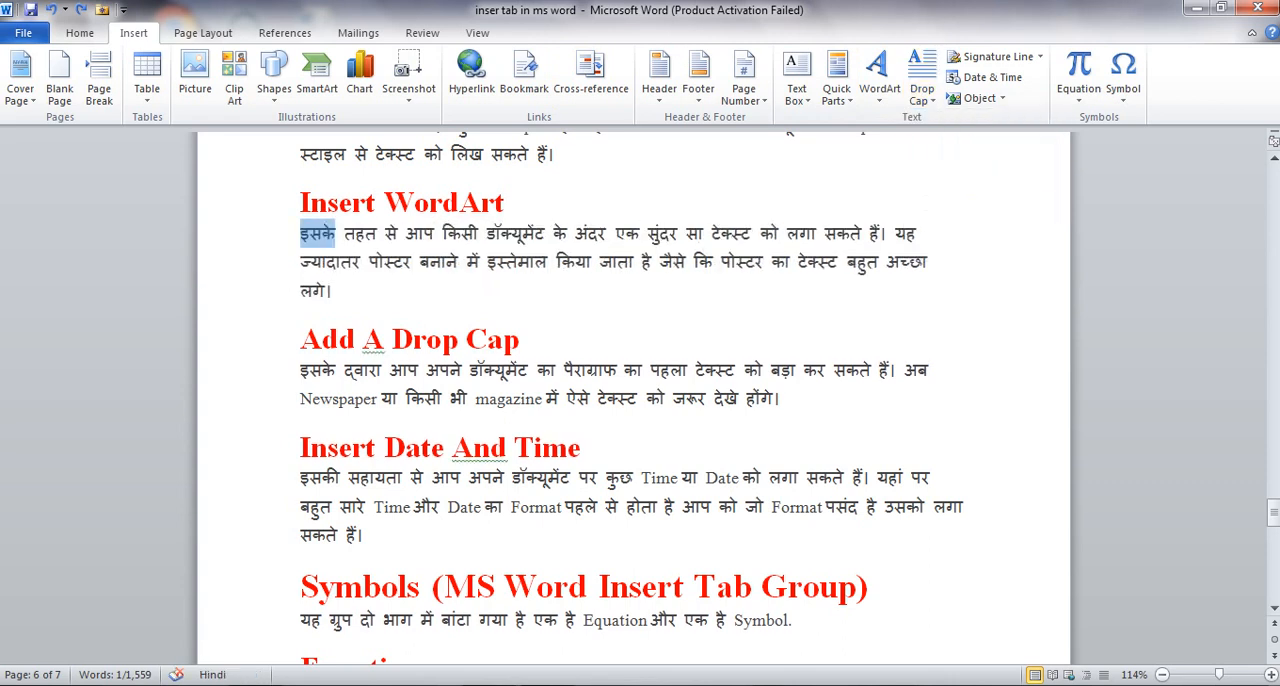
left_click(328, 262)
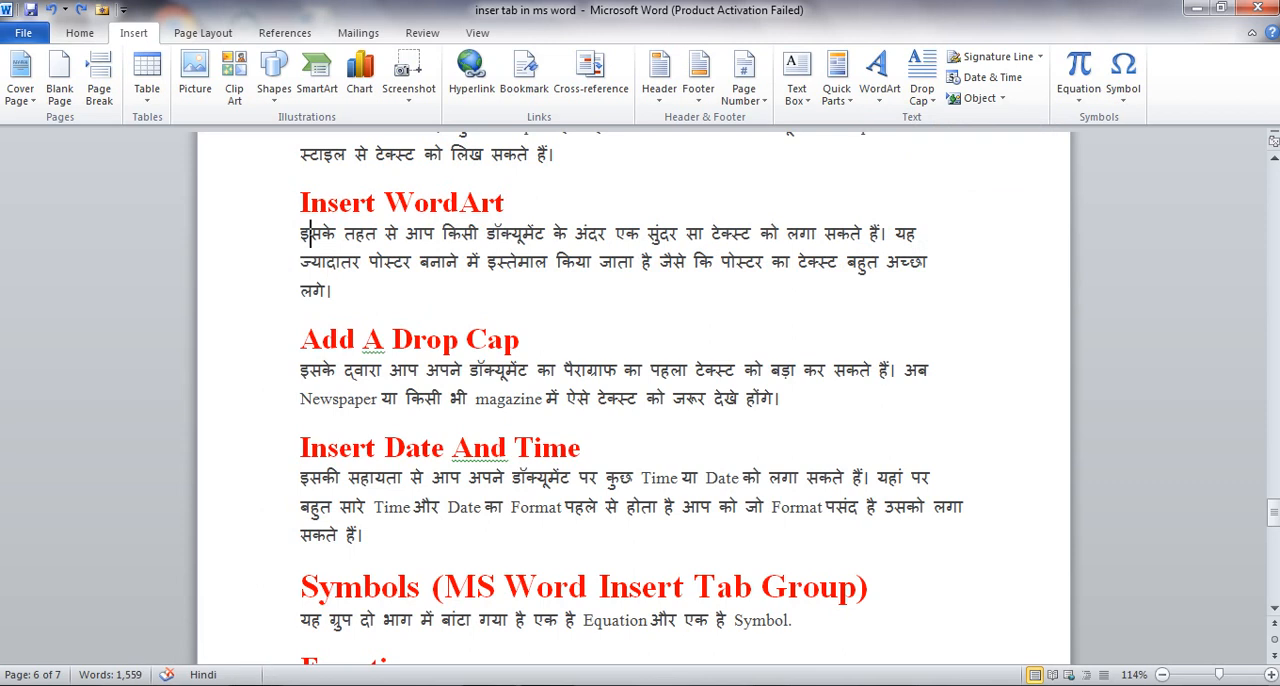
Preview a Dropped drop cap on only the first letter of the Insert WordArt paragraph, with no text selected and without applying it
left_click(302, 234)
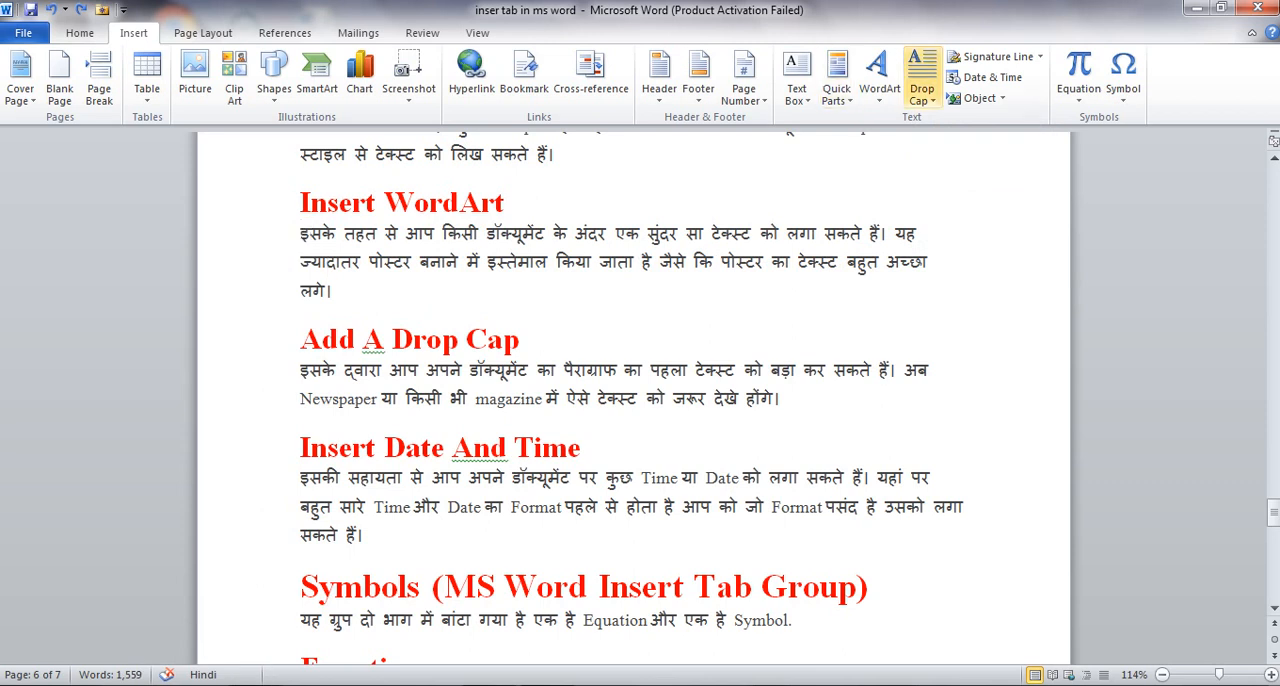
left_click(879, 78)
left_click(921, 78)
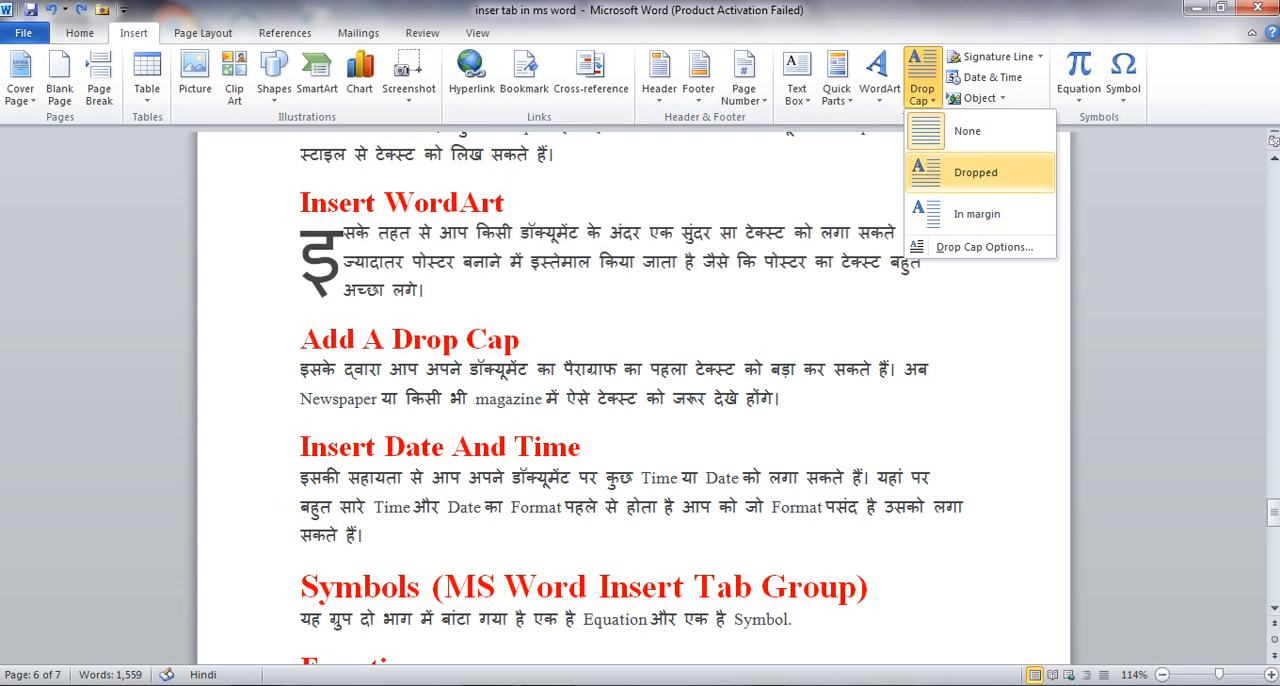
left_click(310, 234)
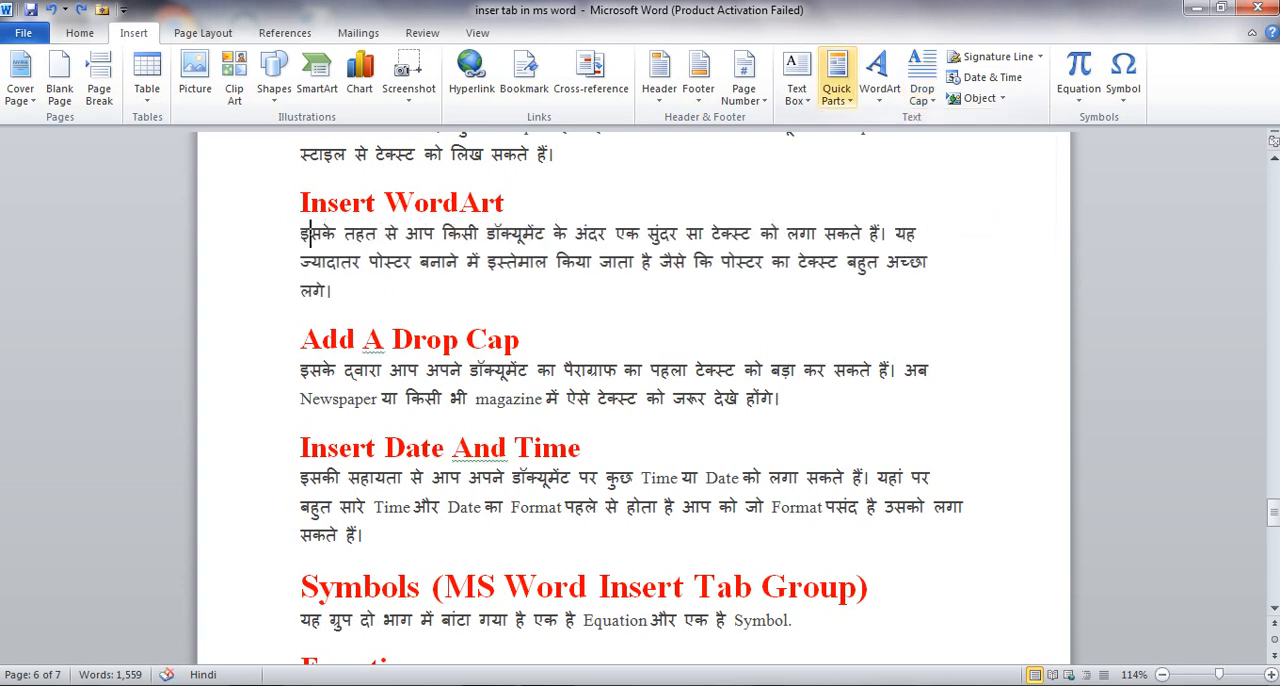
Replace the Insert Date And Time heading with the saved Insert WordArt AutoText entry
left_click(836, 80)
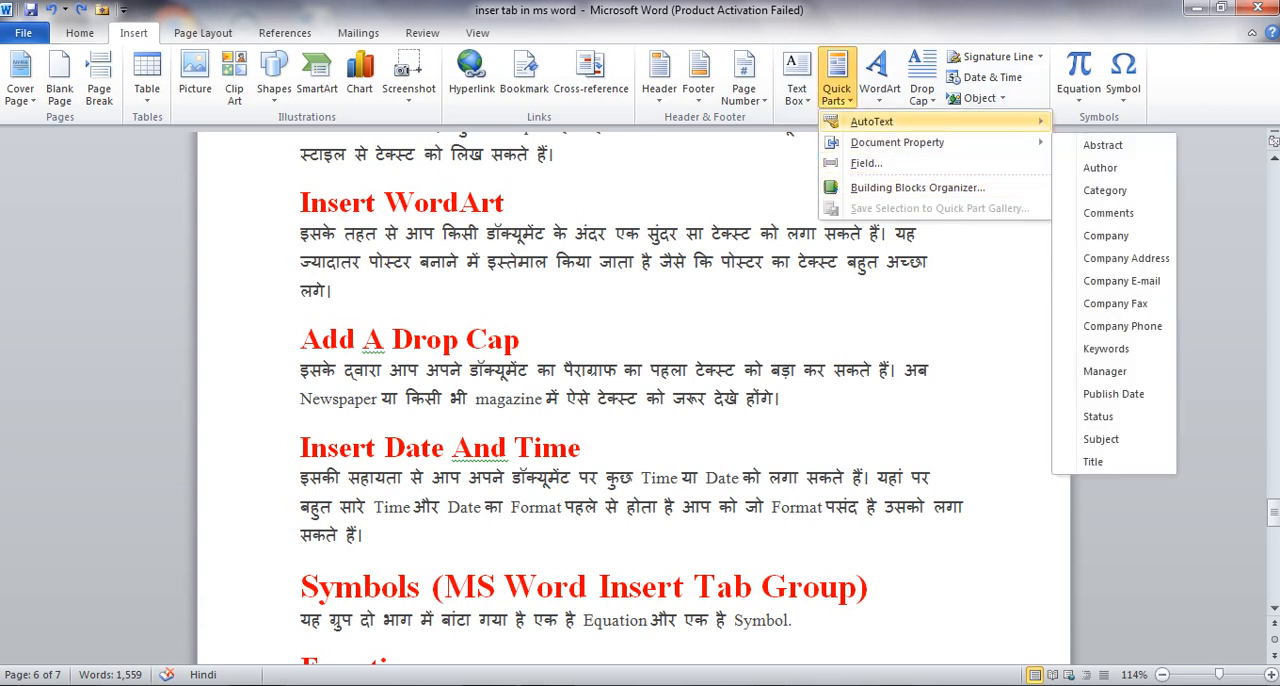
mouse_move(880, 121)
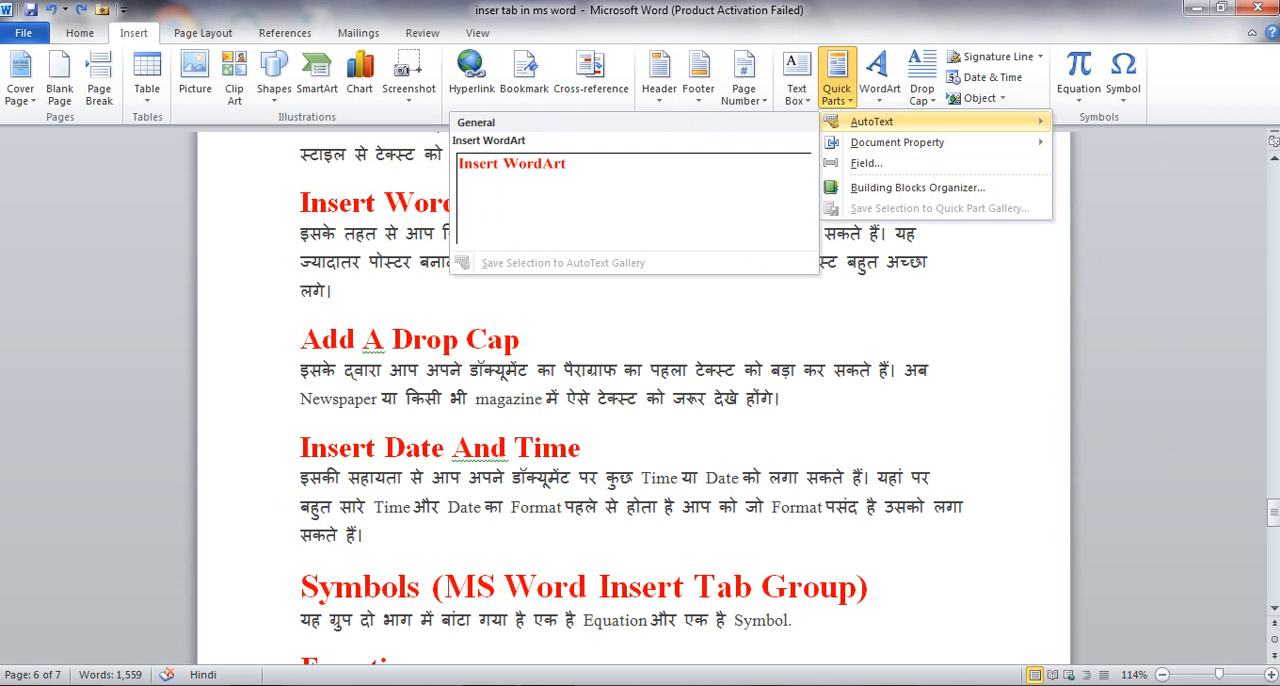
left_click(584, 447)
left_click_drag(584, 447, 304, 447)
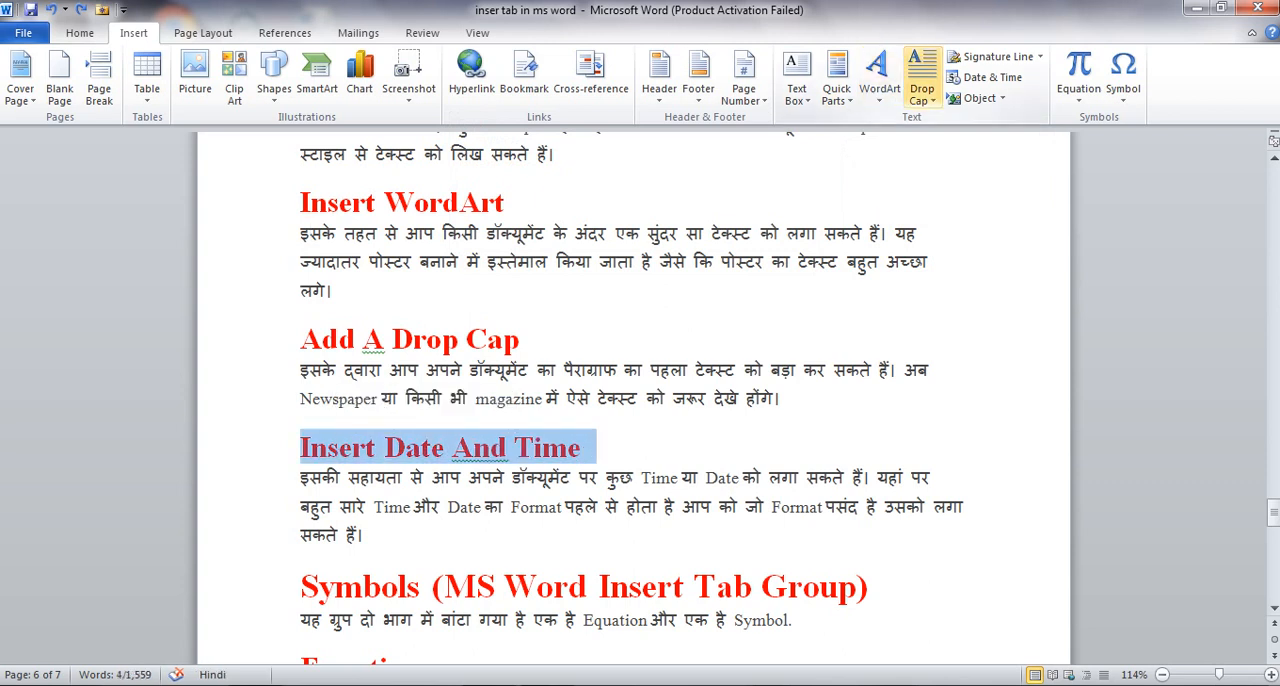
left_click(836, 78)
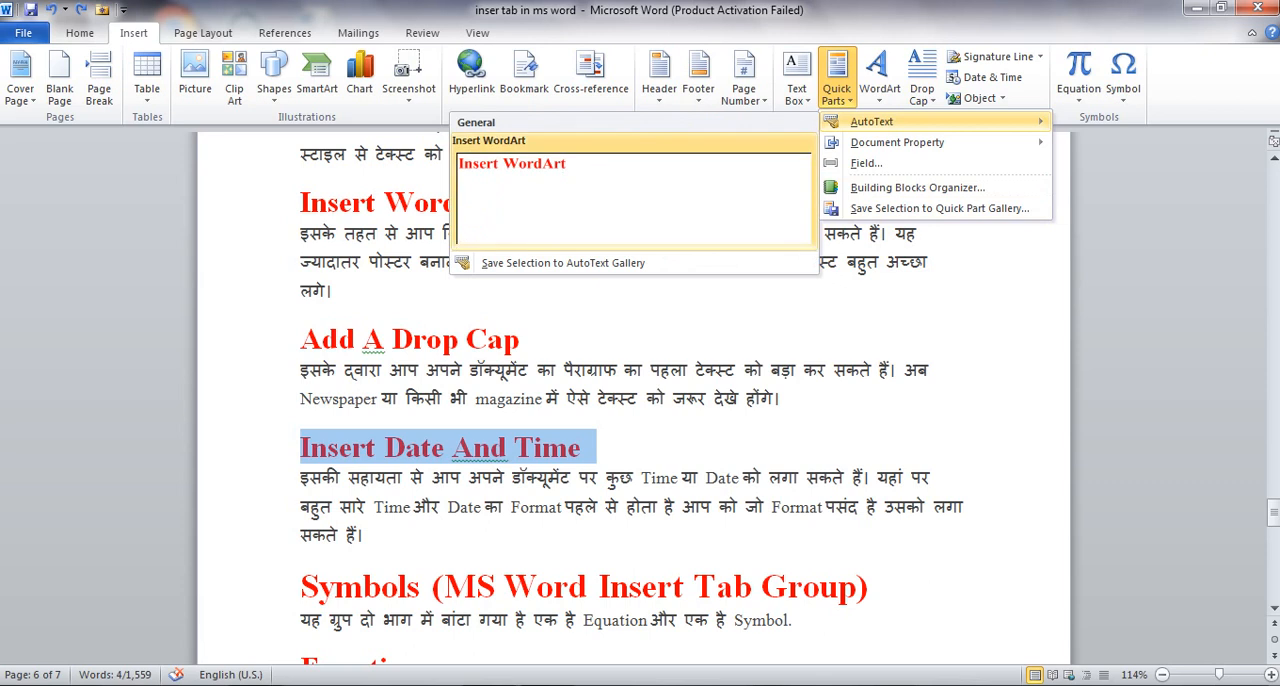
left_click(560, 180)
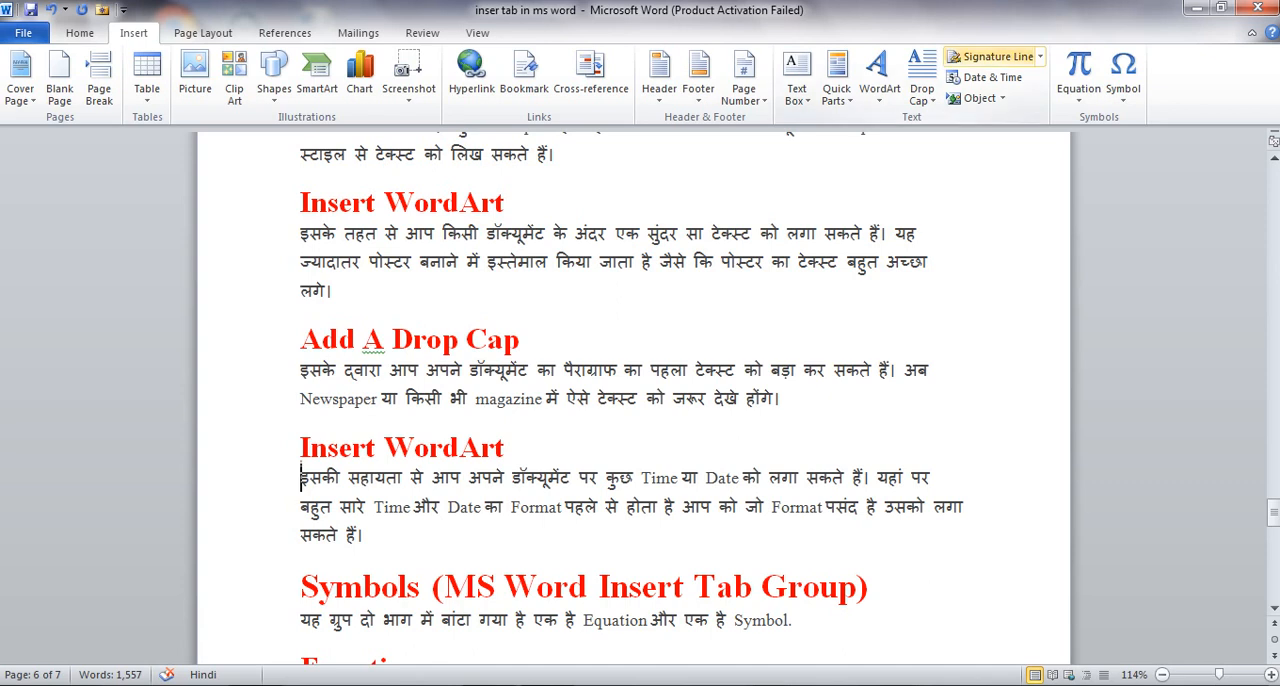
Insert a signature line below the replaced heading with the suggested signer's name and the title MANAGER, and delete it again
left_click(985, 56)
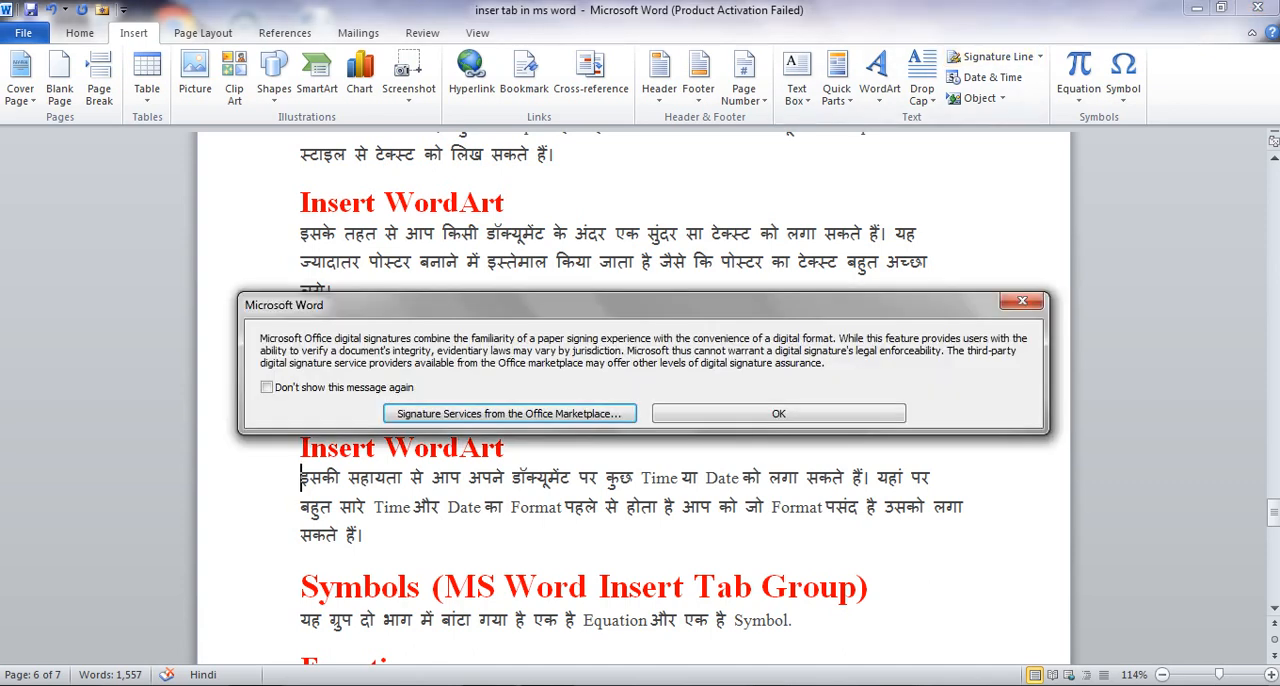
left_click(778, 413)
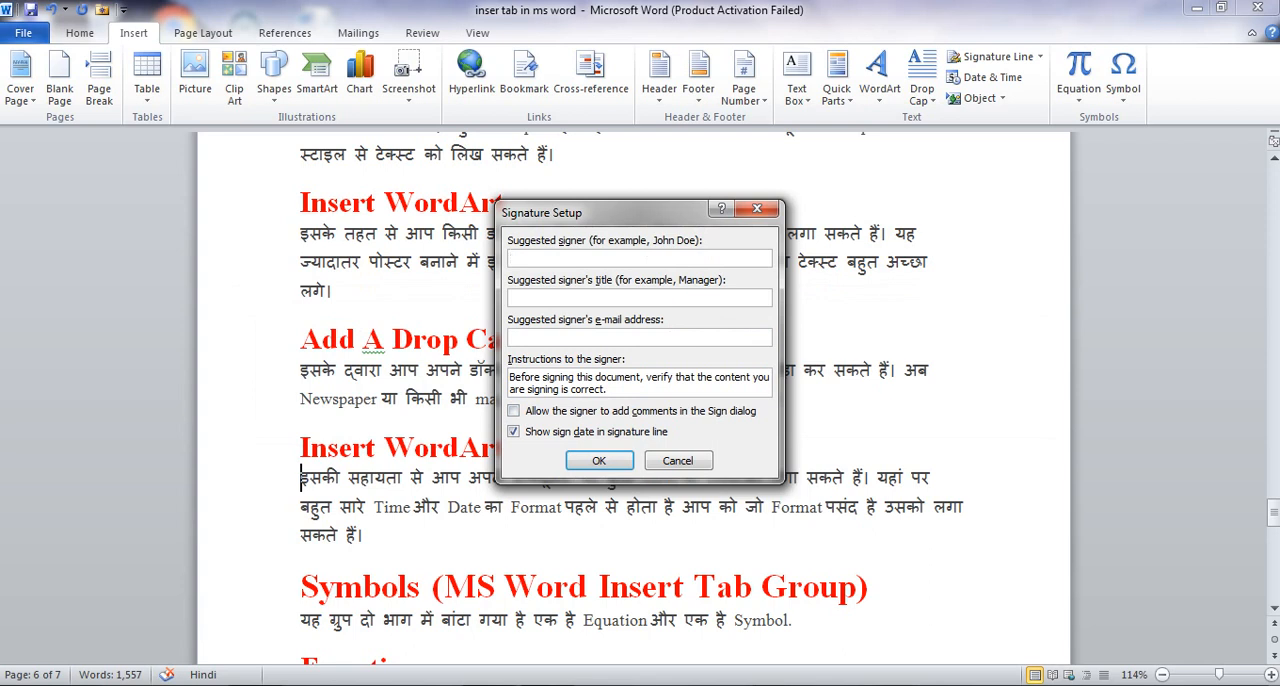
type("m")
key("BackSpace")
type("MANA")
type("GER")
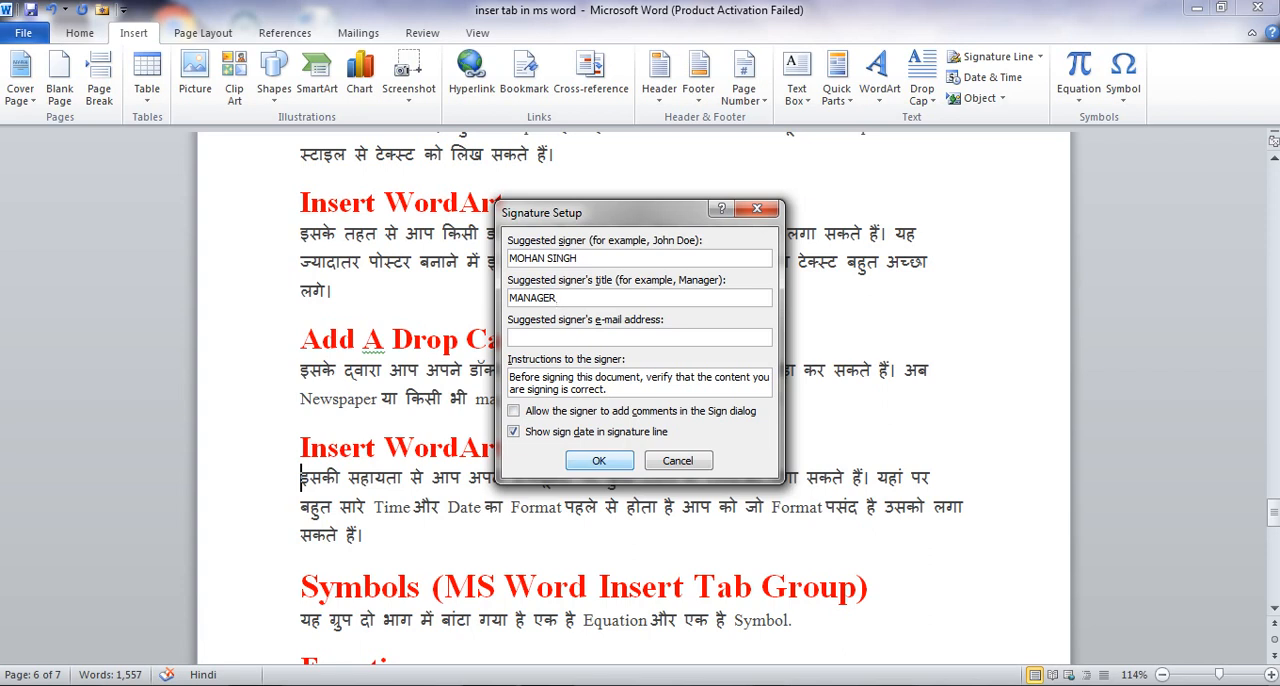
key("Return")
scroll(626, 399, "down", 1)
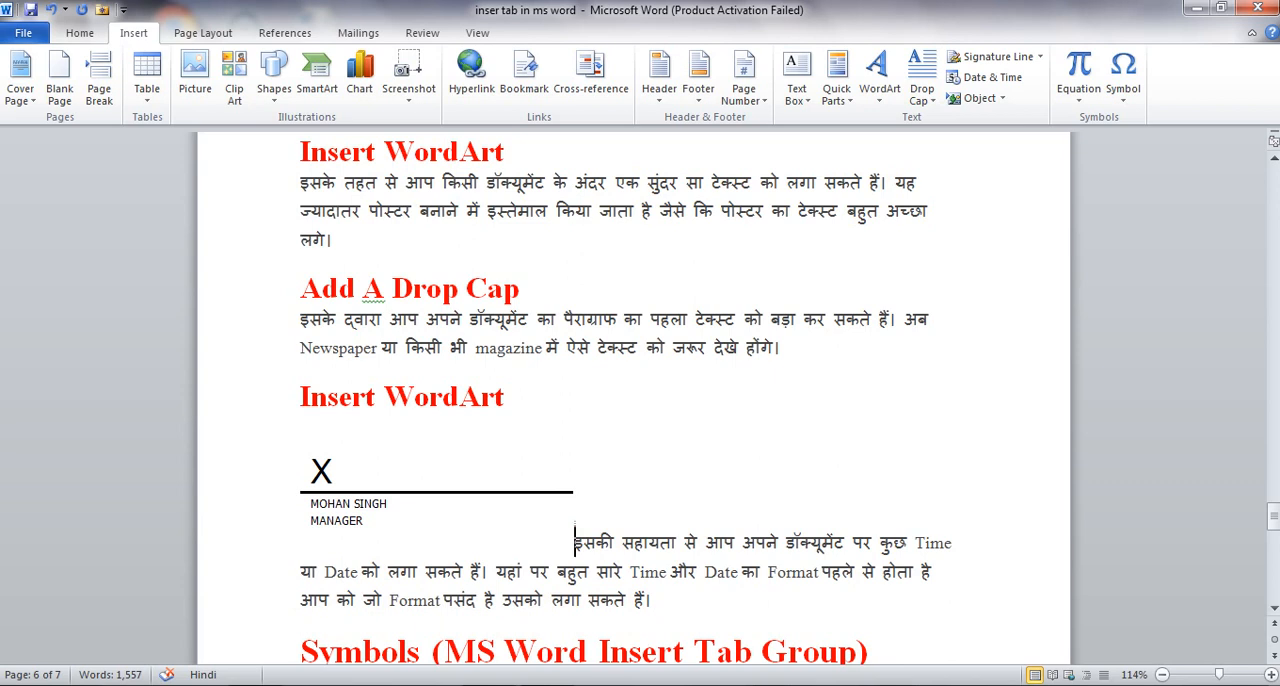
key("BackSpace")
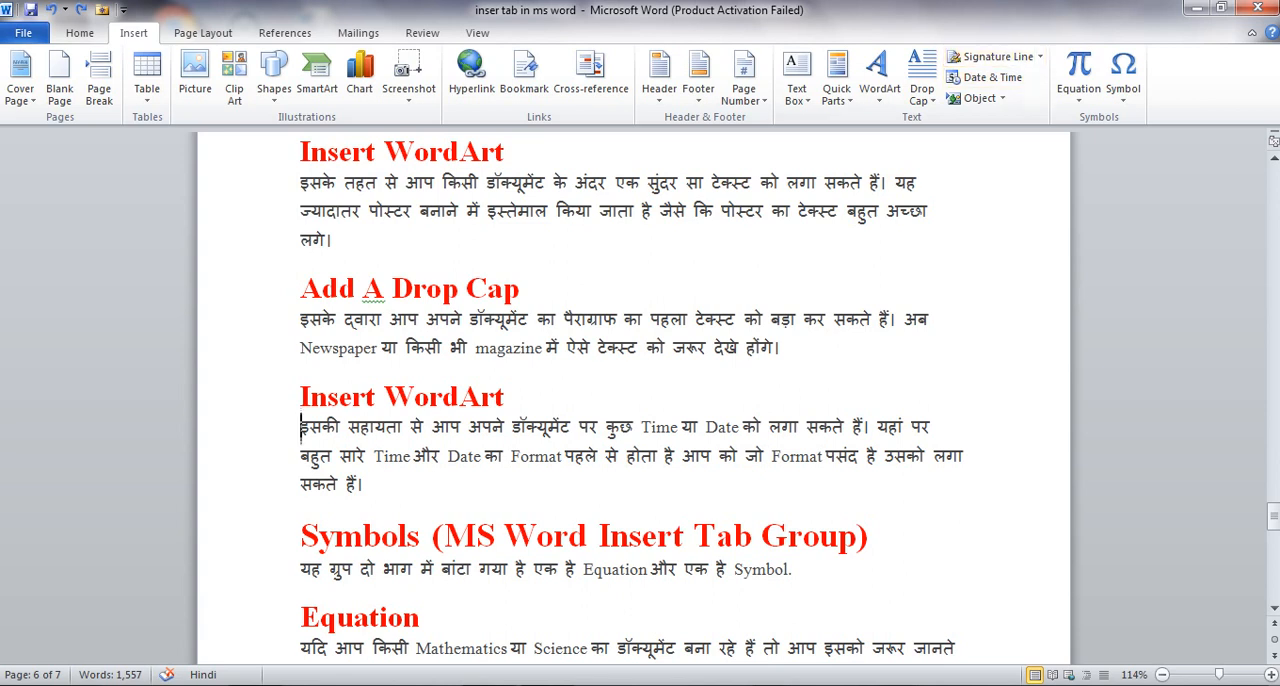
Insert the Hindi long date शुक्रवार, 16 जून 2023 at the start of the paragraph below the second Insert WordArt heading, and undo it
scroll(634, 400, "down", 3)
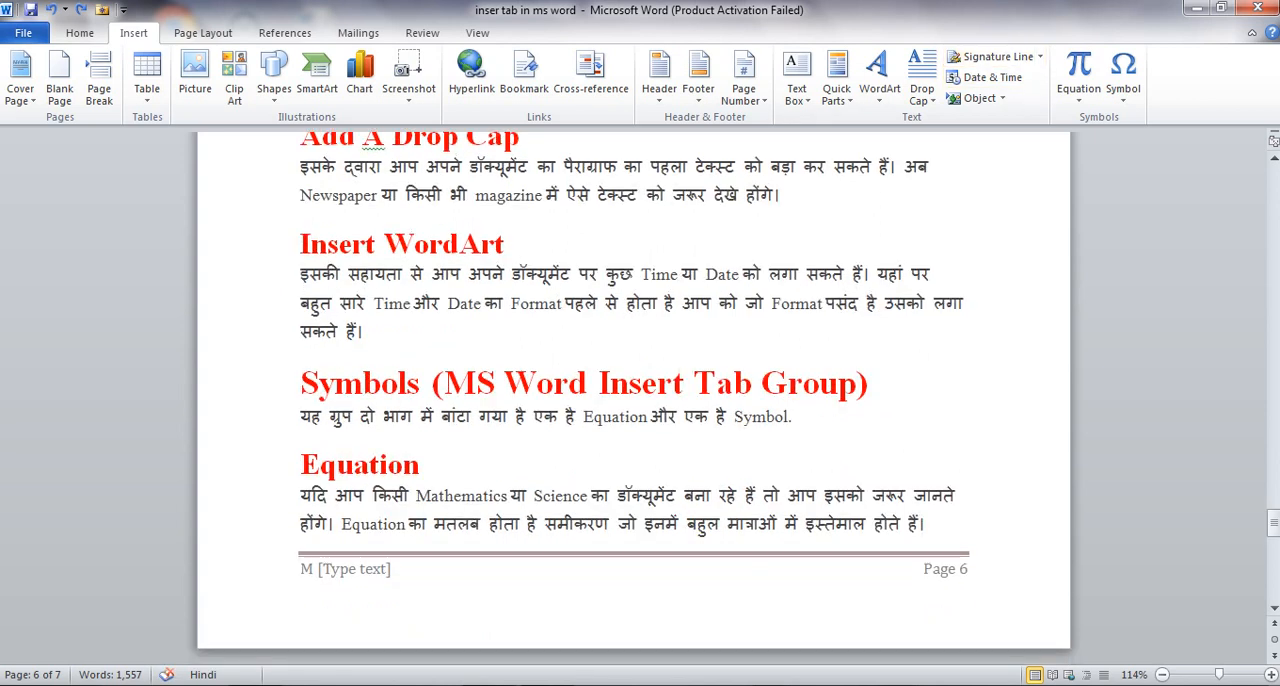
scroll(634, 400, "down", 2)
scroll(634, 400, "up", 6)
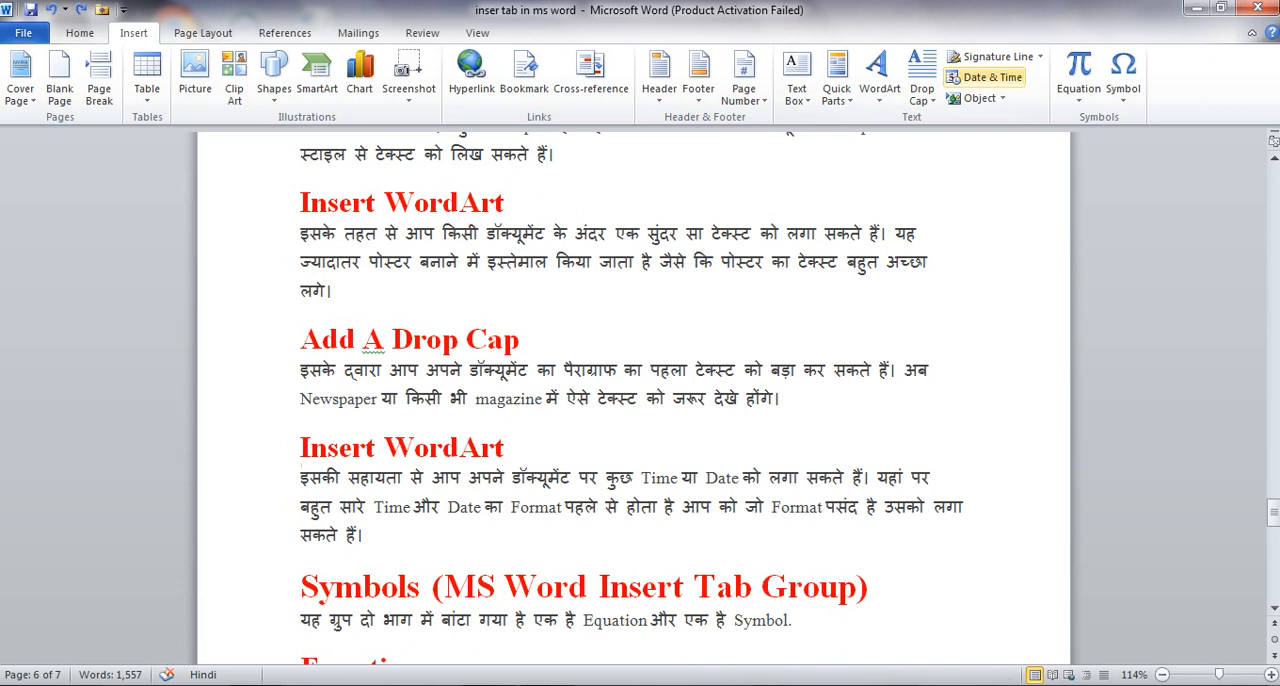
left_click(985, 77)
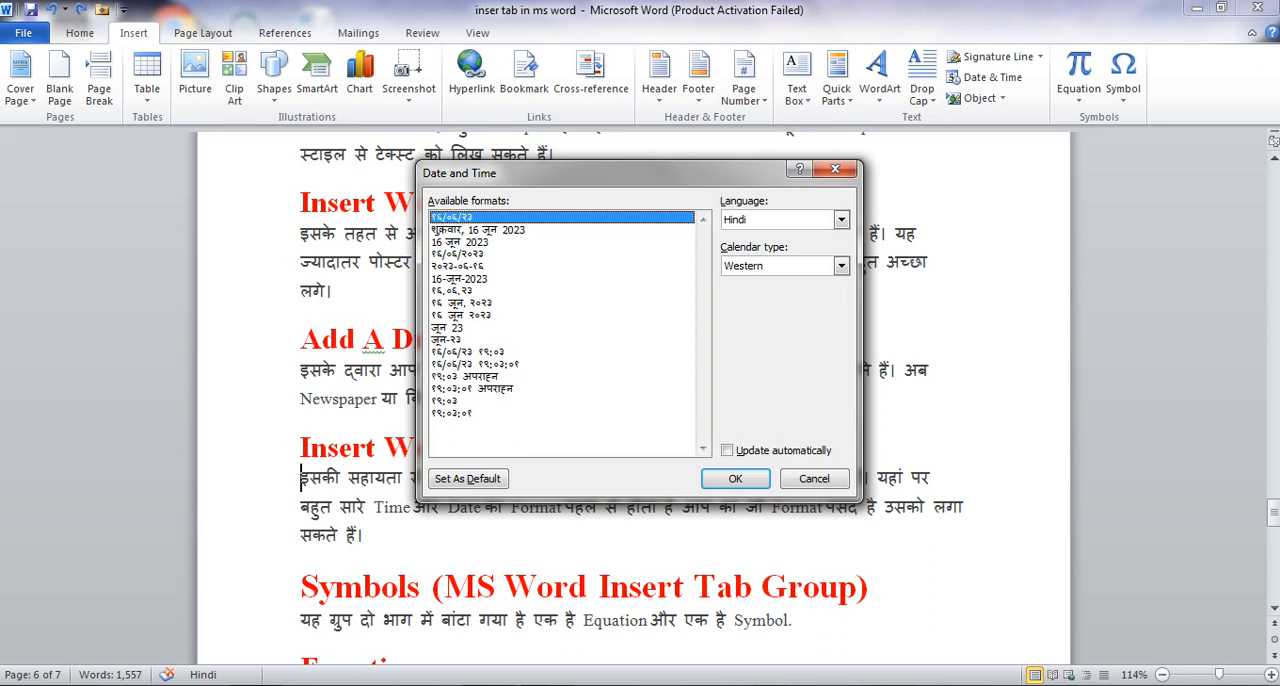
left_click(480, 230)
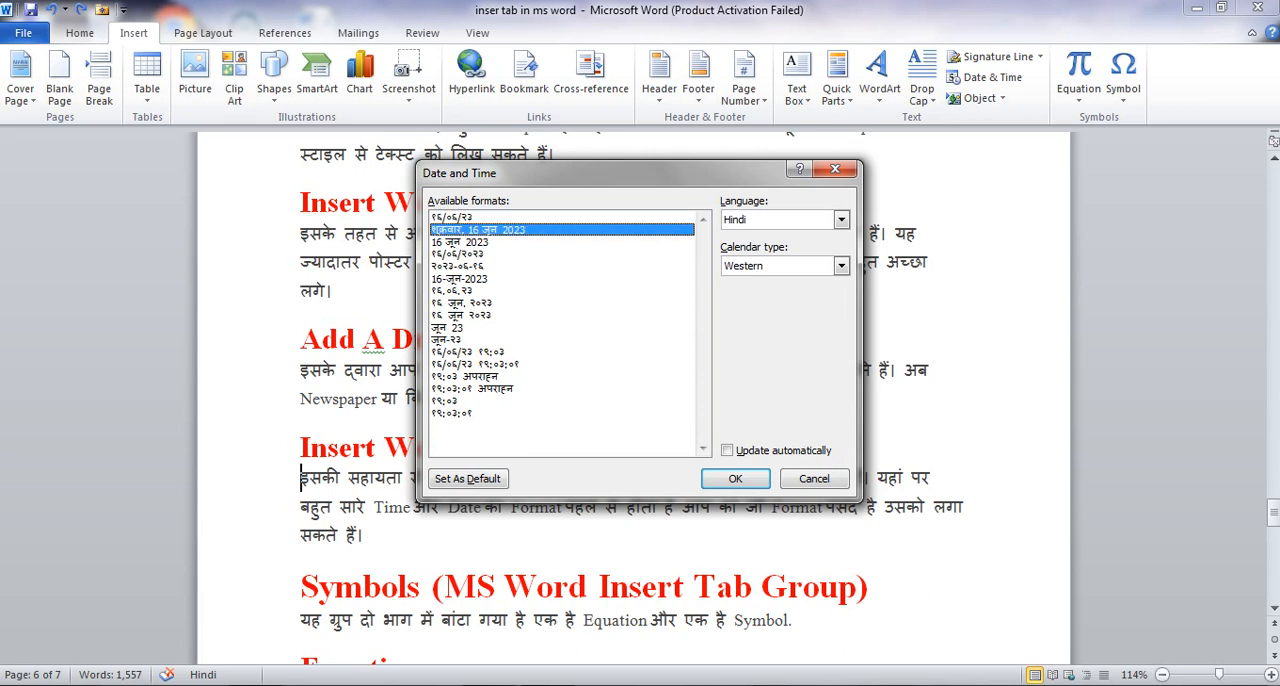
key("Return")
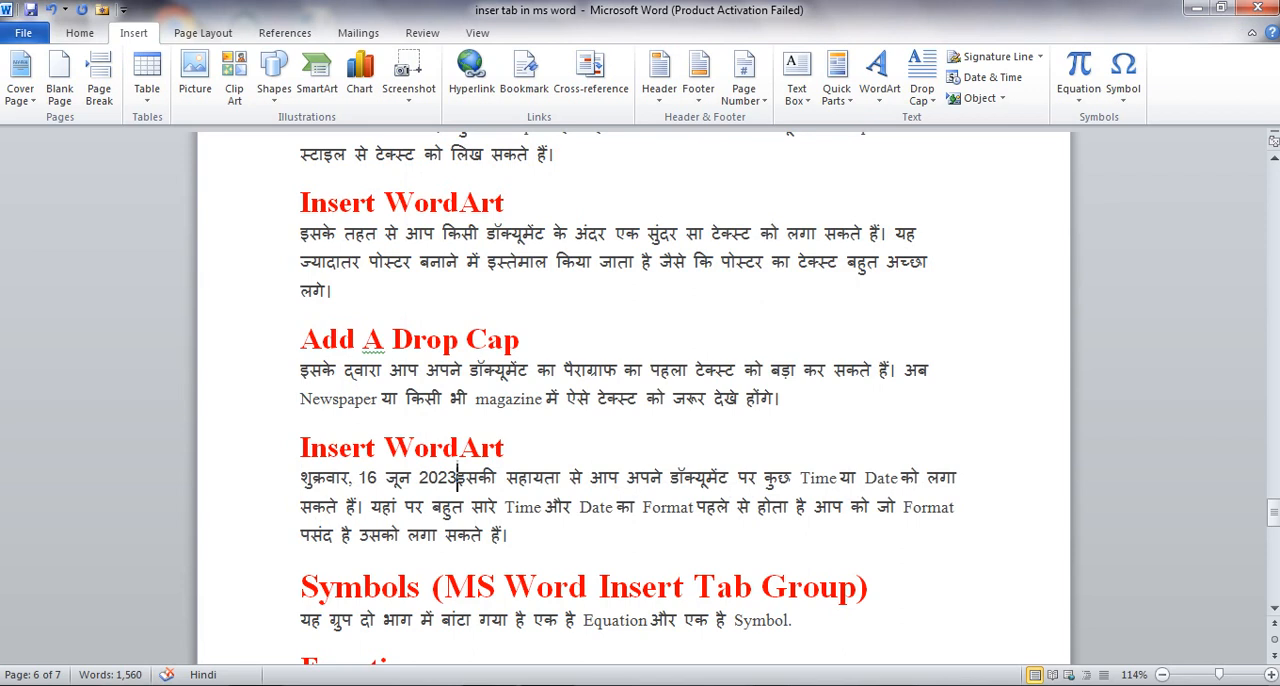
key("ctrl+z")
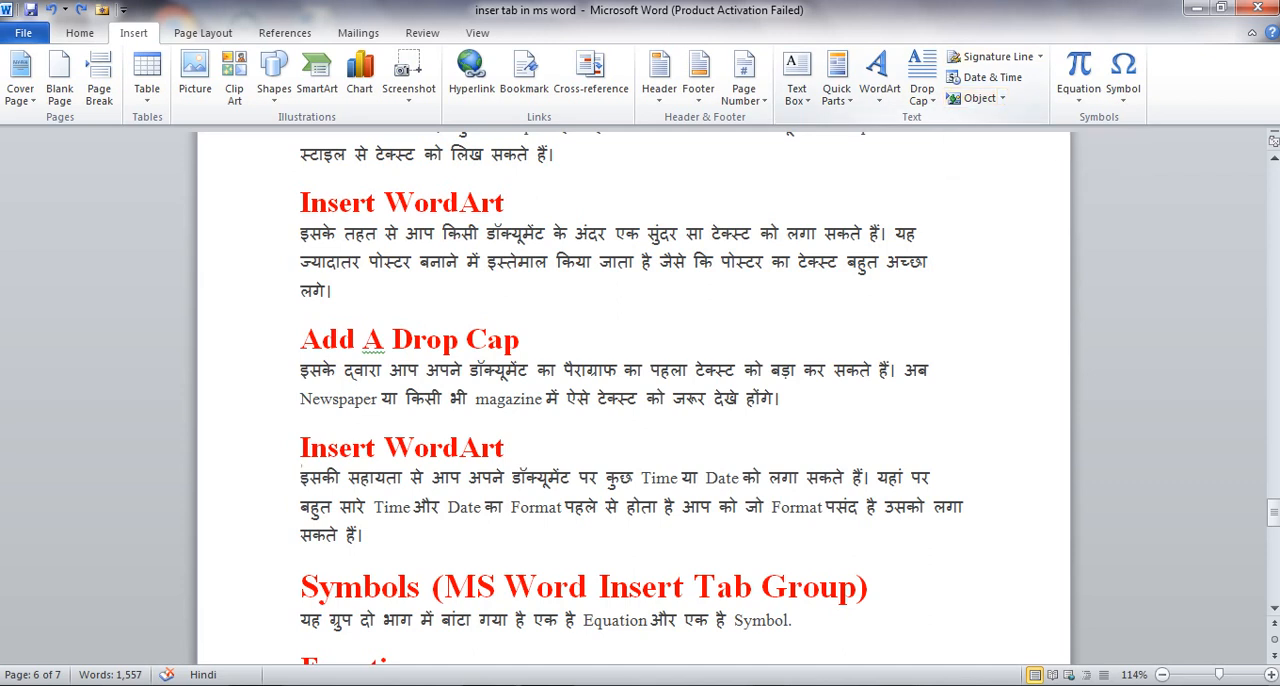
Look in the Desktop's Car folder for a Word document to insert as text from file, and cancel the insertion
left_click(1001, 98)
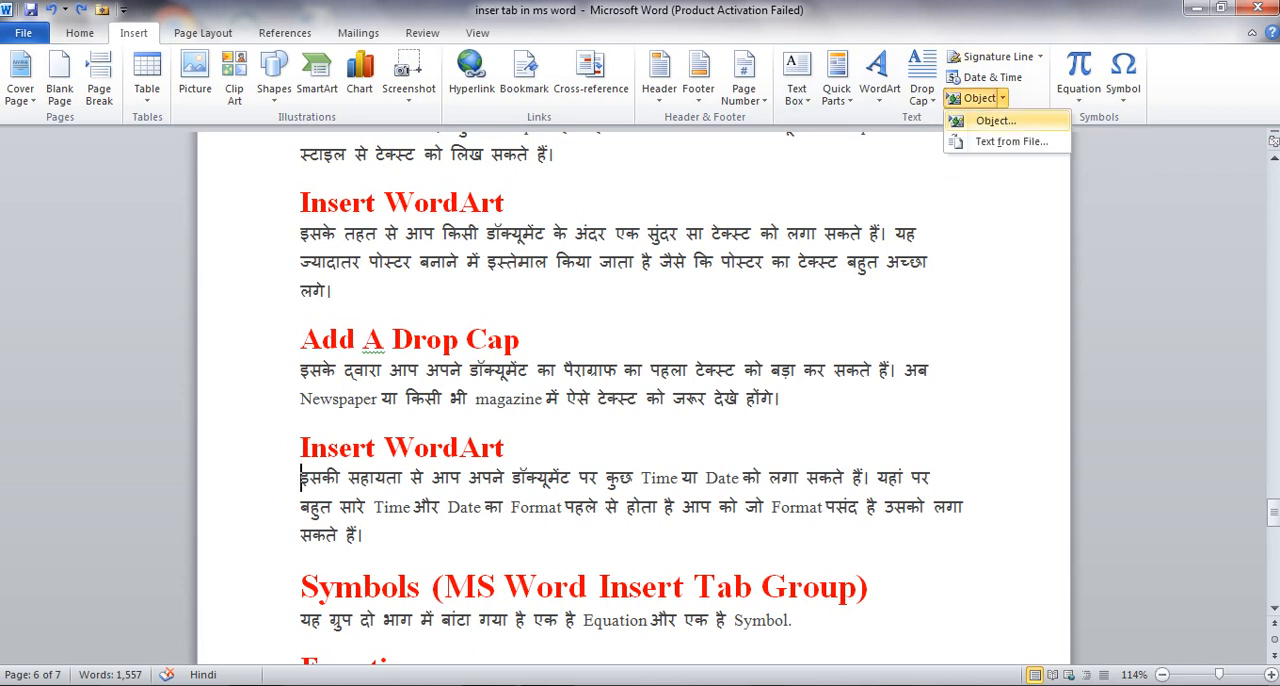
left_click(1011, 141)
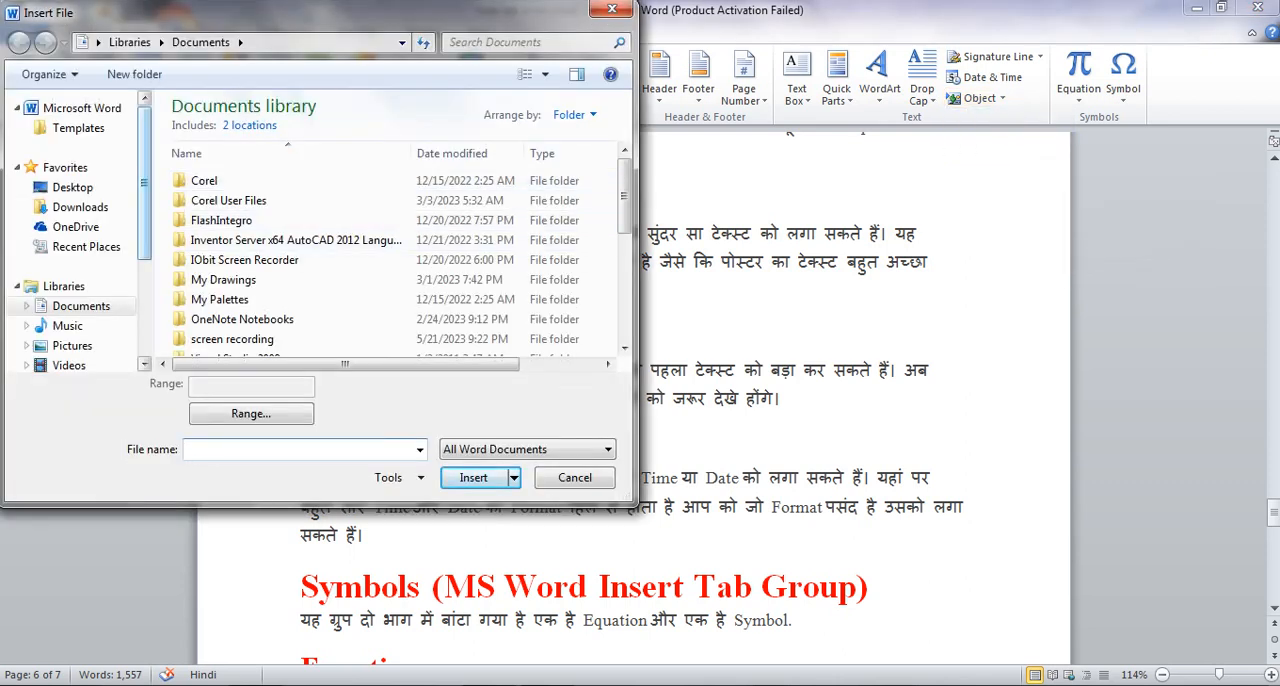
left_click(72, 187)
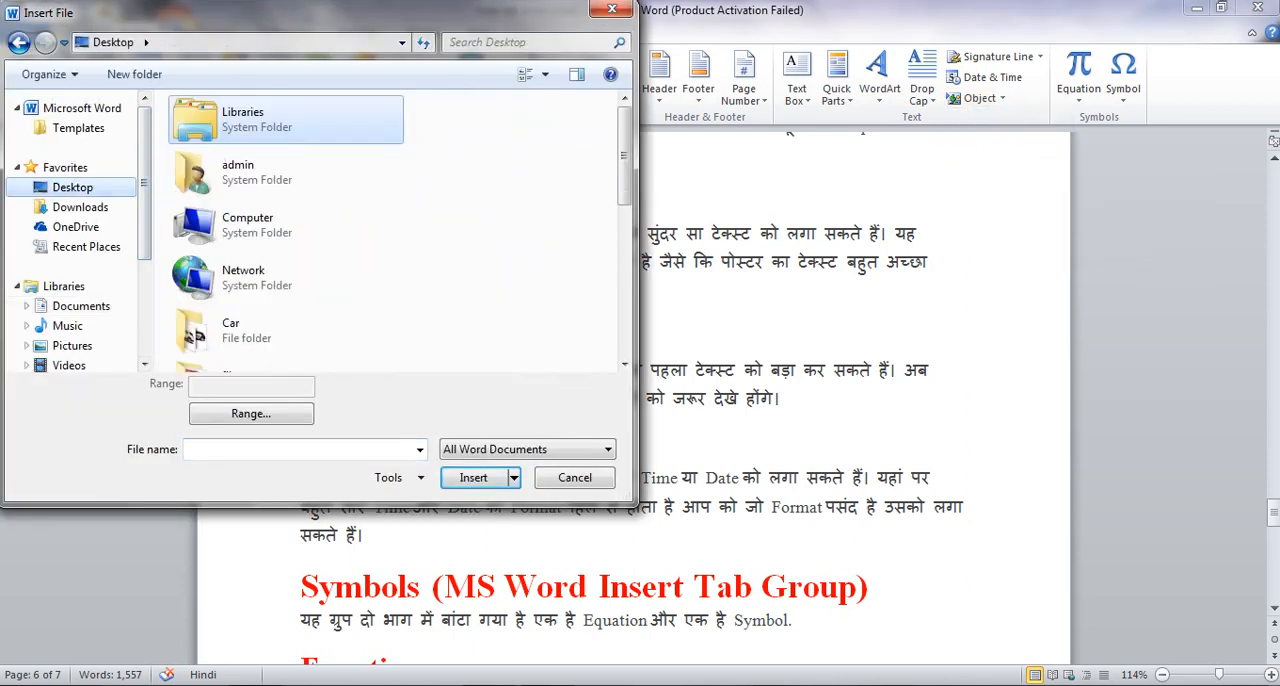
double_click(240, 330)
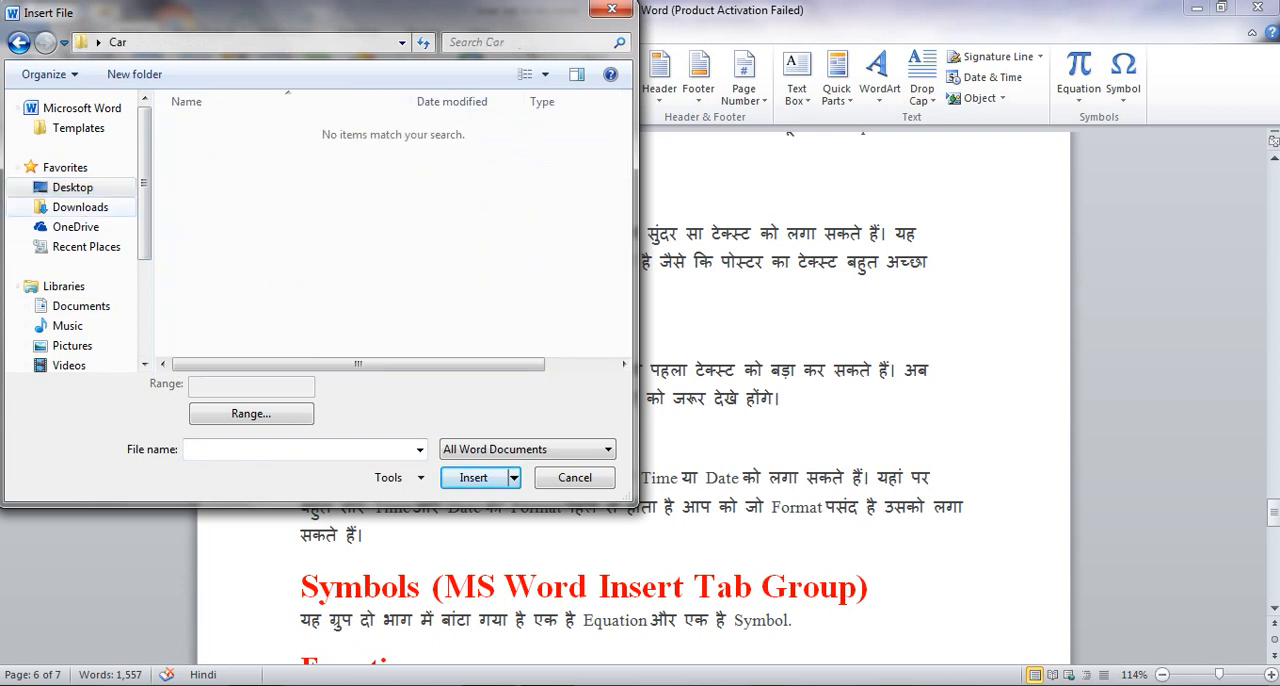
left_click(612, 9)
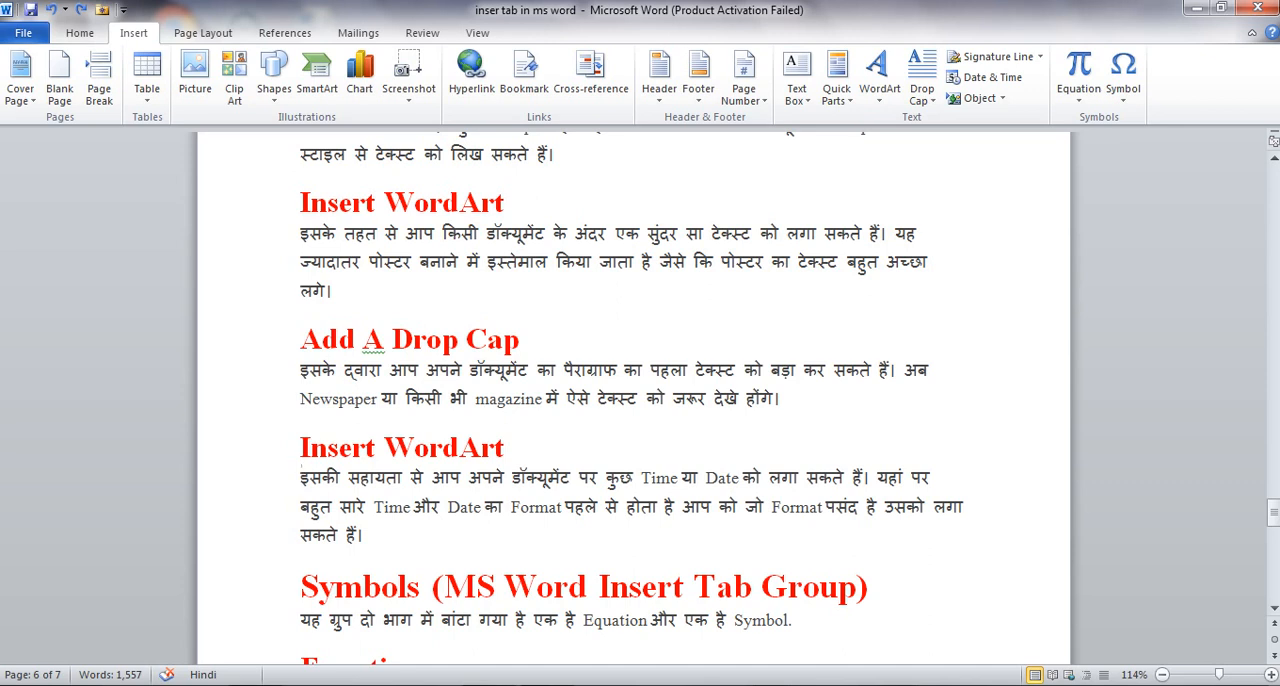
Go to the Equation section at the end of page 6
scroll(634, 400, "down", 1)
scroll(634, 400, "down", 1)
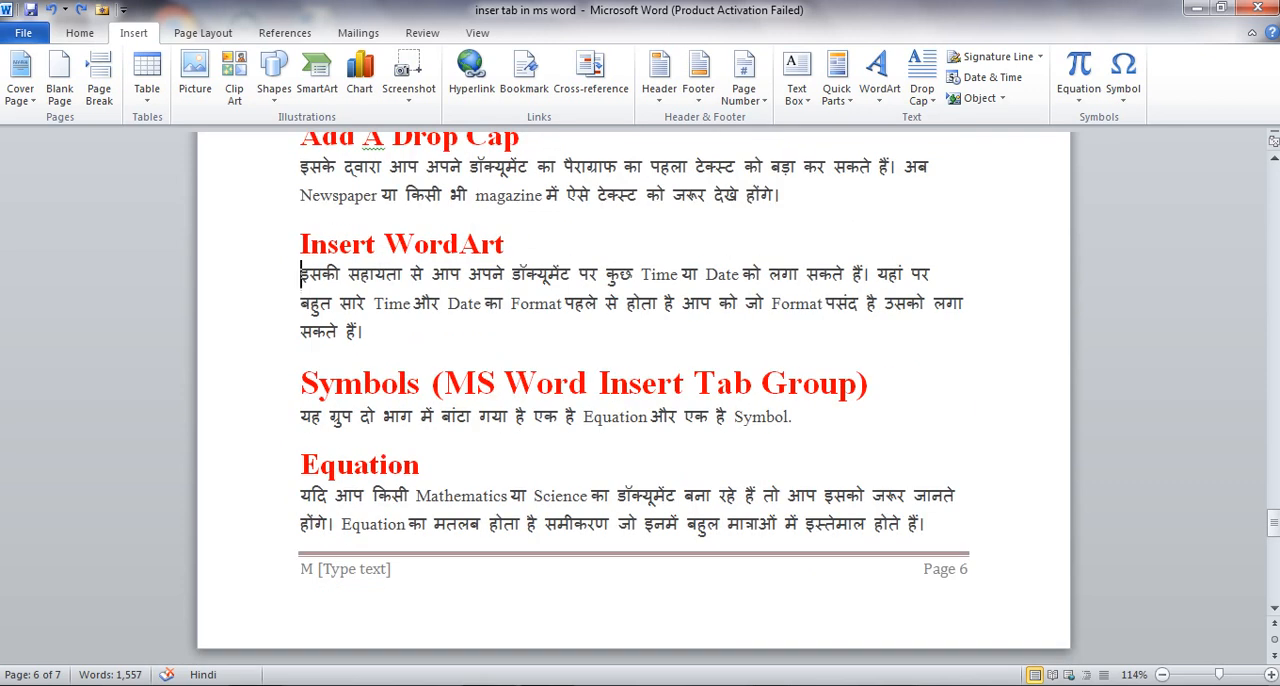